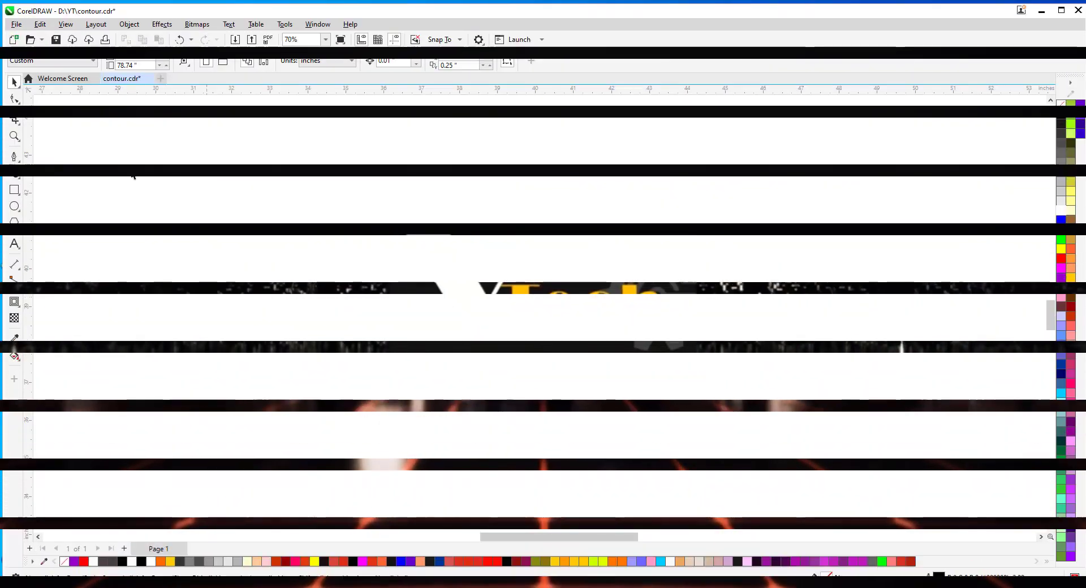
# - Draw a square about 4.57 inches wide and, beside it, a rectangle about 6.88 by 4.65 inches
pyautogui.click(17, 194)
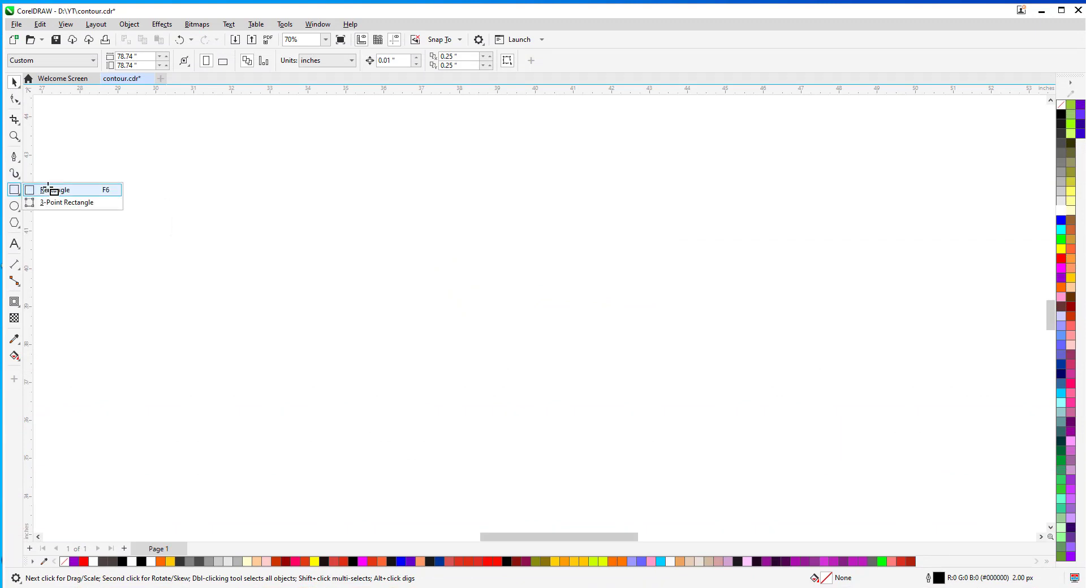
pyautogui.click(54, 190)
pyautogui.moveTo(195, 168); pyautogui.dragTo(309, 346)
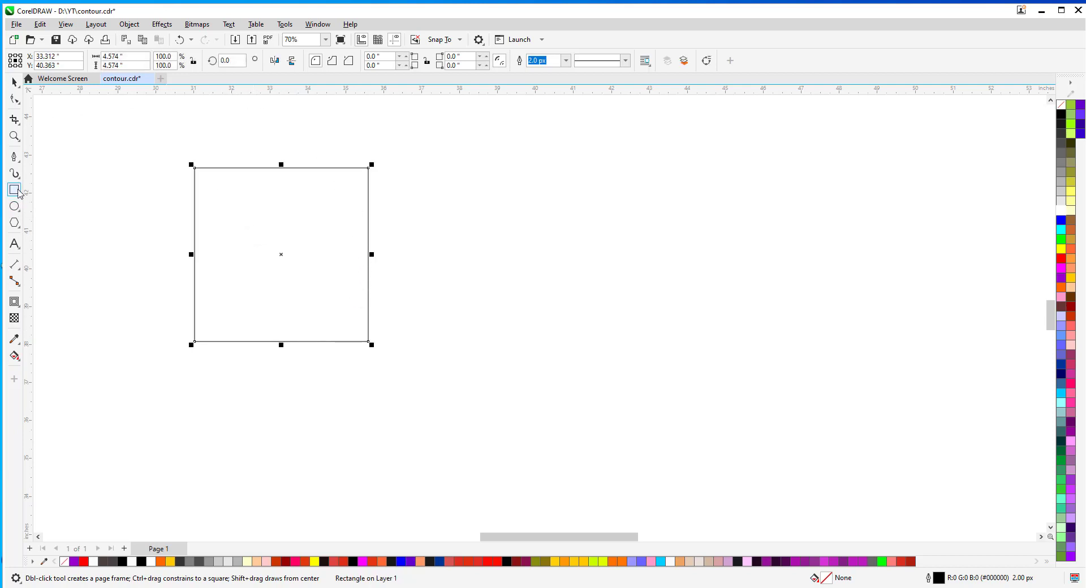
pyautogui.moveTo(389, 167); pyautogui.dragTo(650, 343)
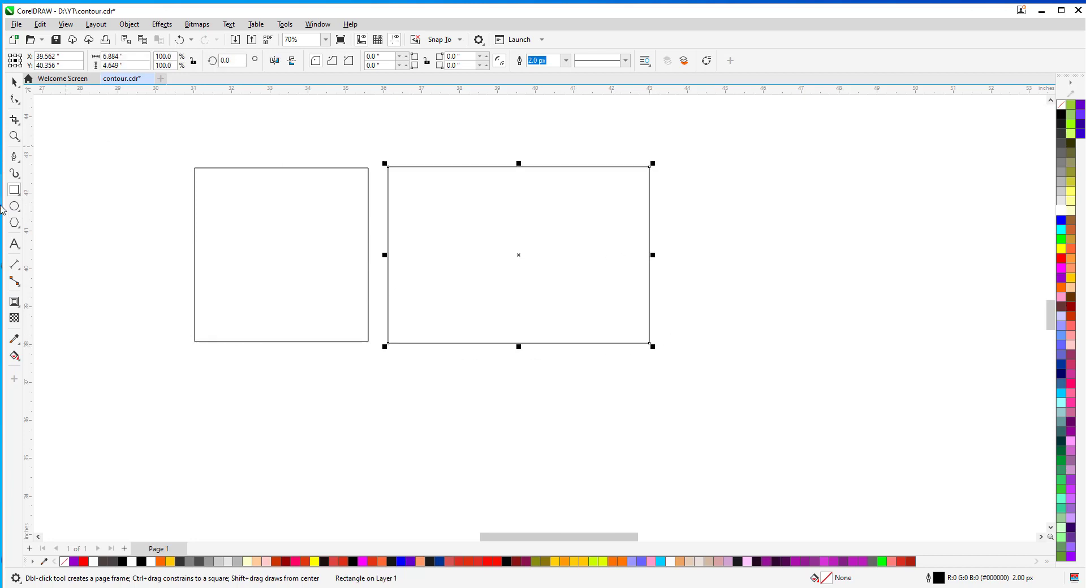
# - Draw a circle about 4.53 inches across beside the rectangle and an ellipse about 6.18 by 3.19 inches below it
pyautogui.press('F7')
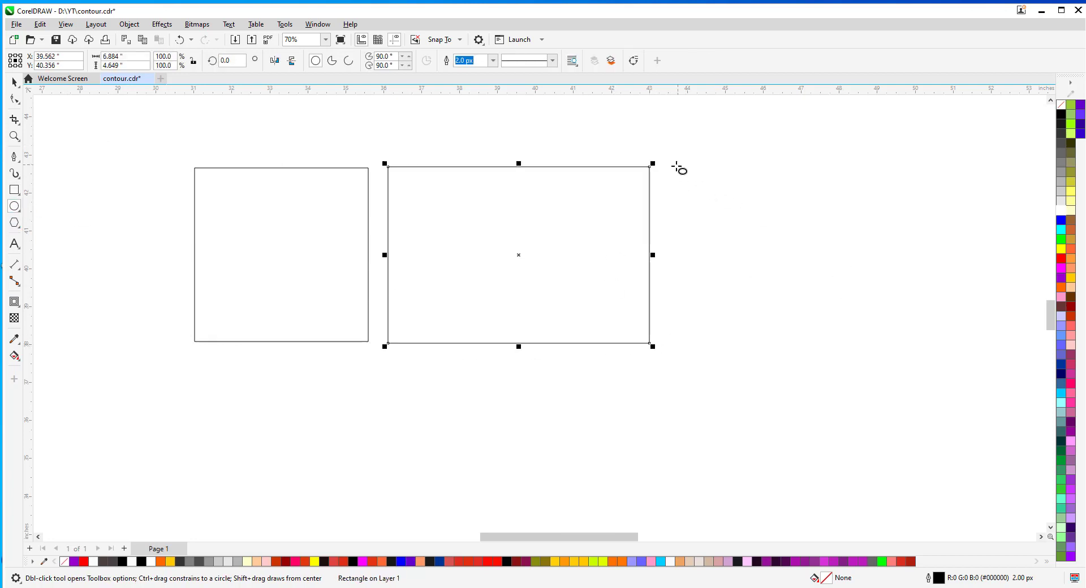
pyautogui.moveTo(676, 166); pyautogui.dragTo(761, 340)
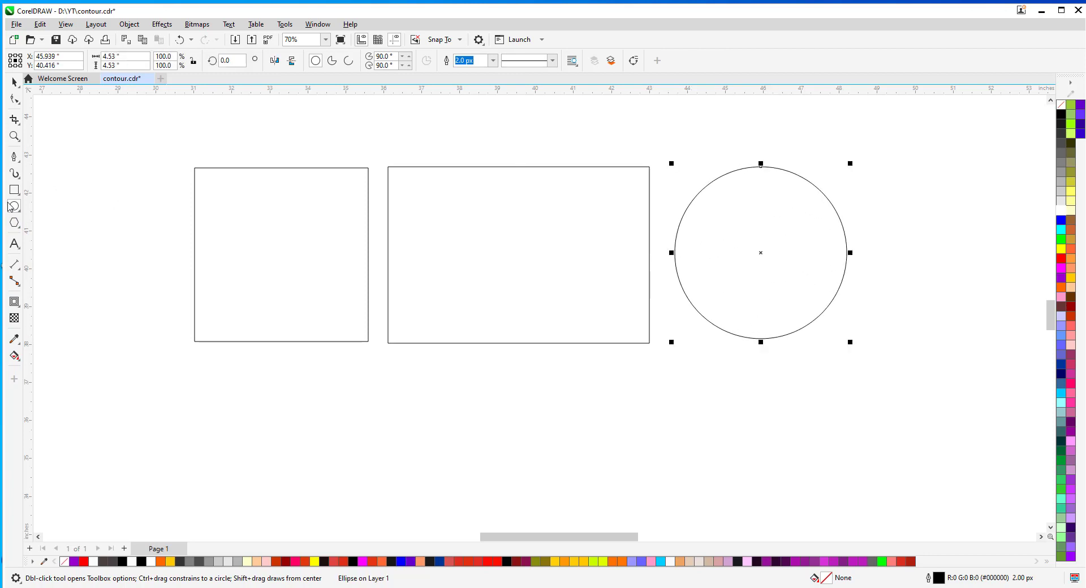
pyautogui.moveTo(110, 99); pyautogui.dragTo(983, 521)
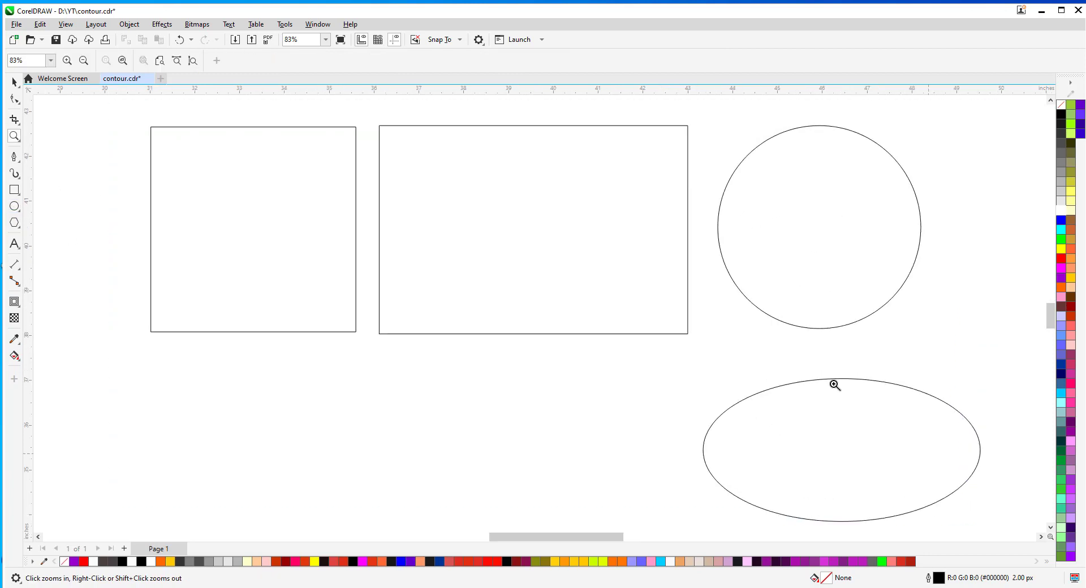
pyautogui.press('space')
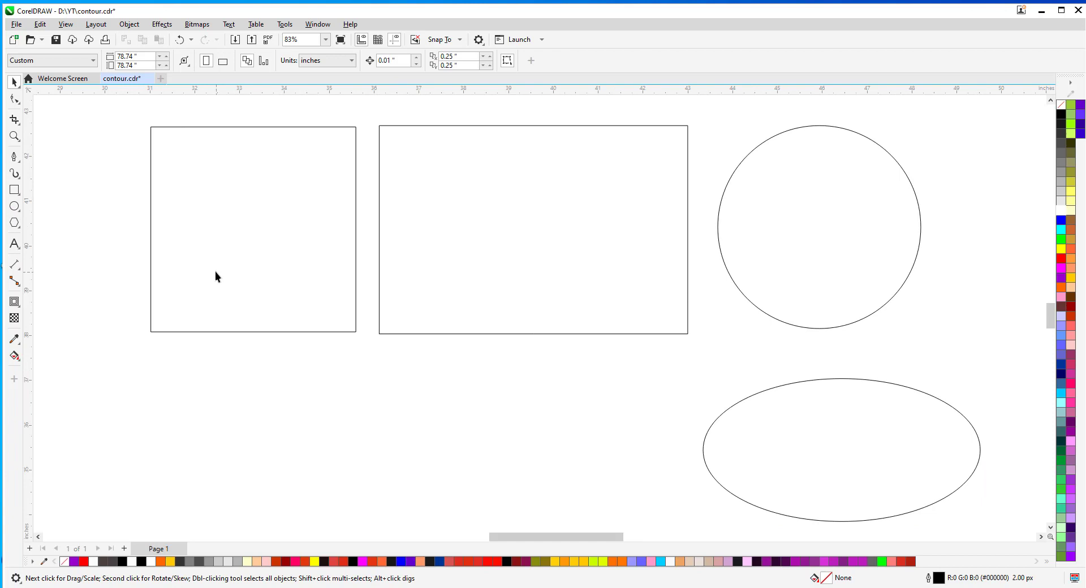
# - Create a smaller copy of the square, scaled about its centre, and inspect the gap between the two outlines
pyautogui.click(206, 226)
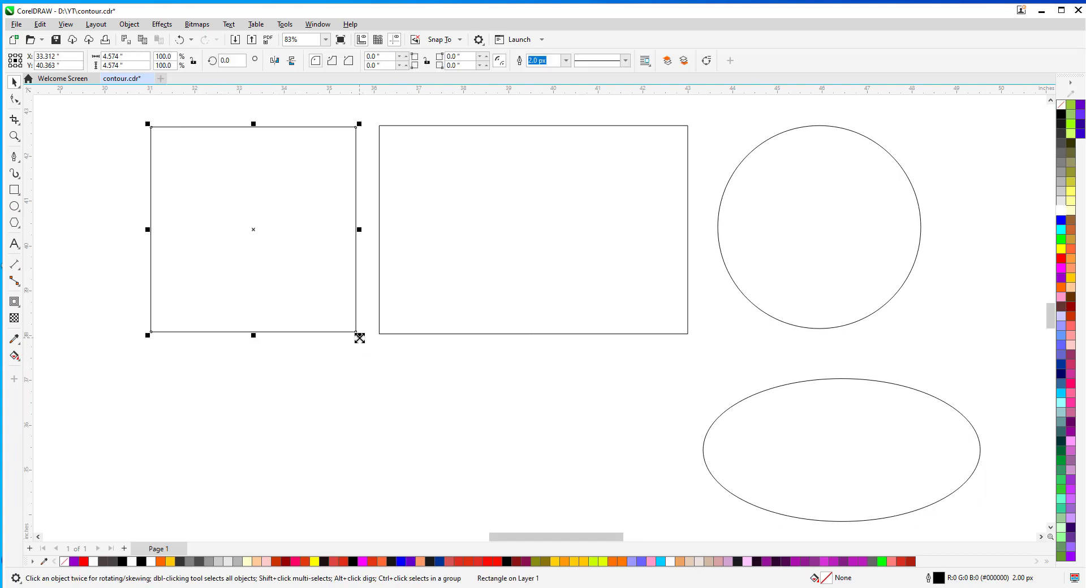
pyautogui.moveTo(359, 337); pyautogui.dragTo(350, 337)
pyautogui.moveTo(150, 110); pyautogui.dragTo(424, 202)
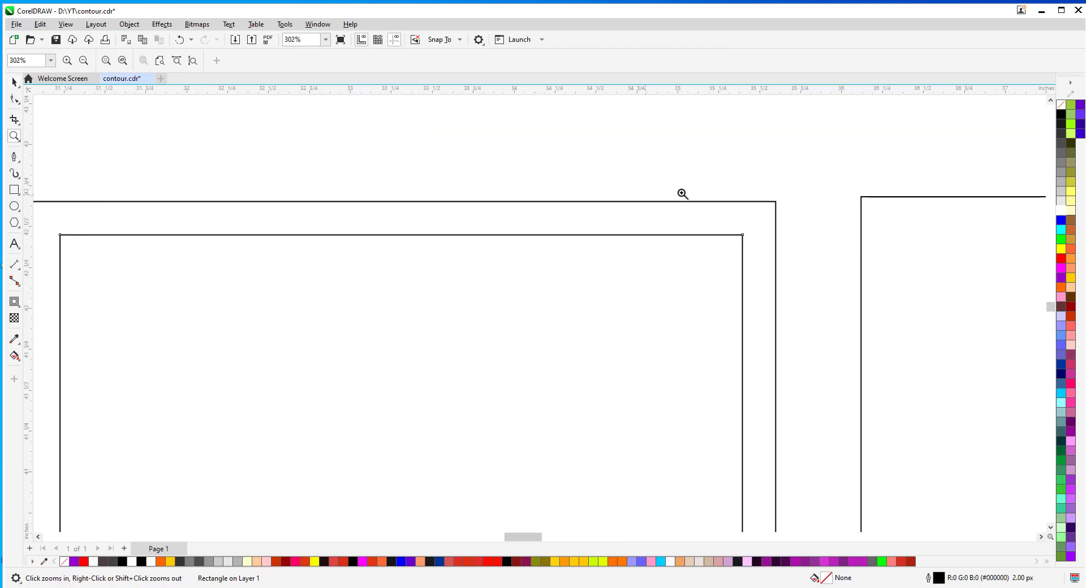
pyautogui.press('F3')
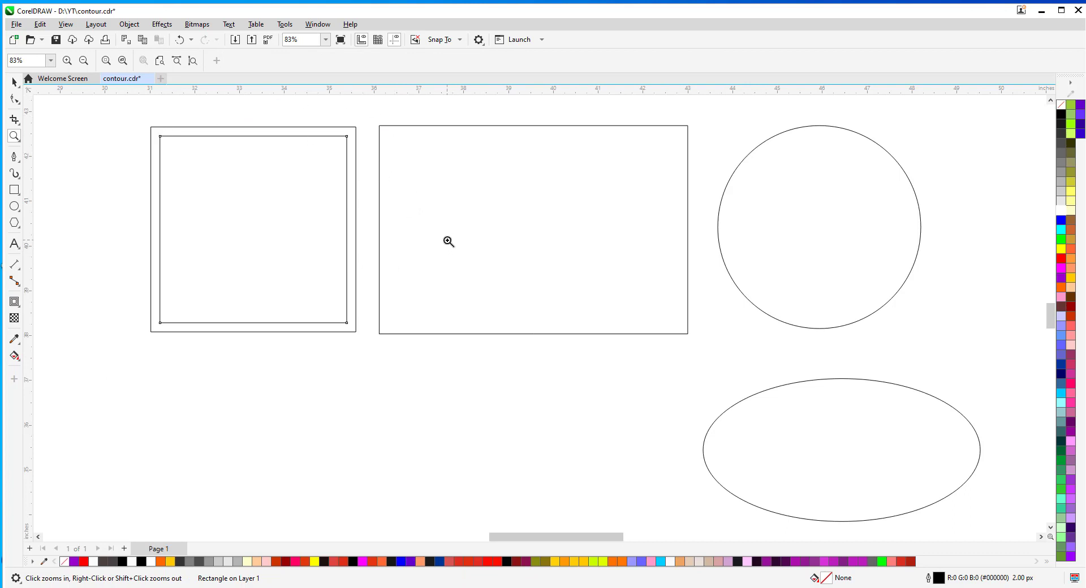
# - Try offsetting the rectangle inward with a centred copy scaled to about 94.7%, and inspect the gap at its corner
pyautogui.press('space')
pyautogui.click(490, 125)
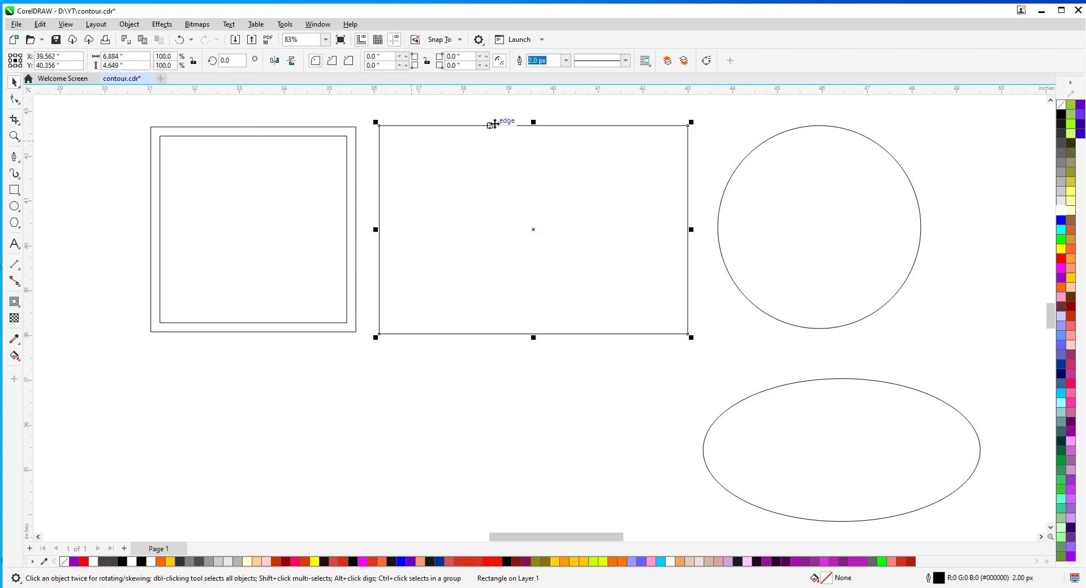
pyautogui.moveTo(375, 338); pyautogui.dragTo(385, 339)
pyautogui.rightClick(386, 339)
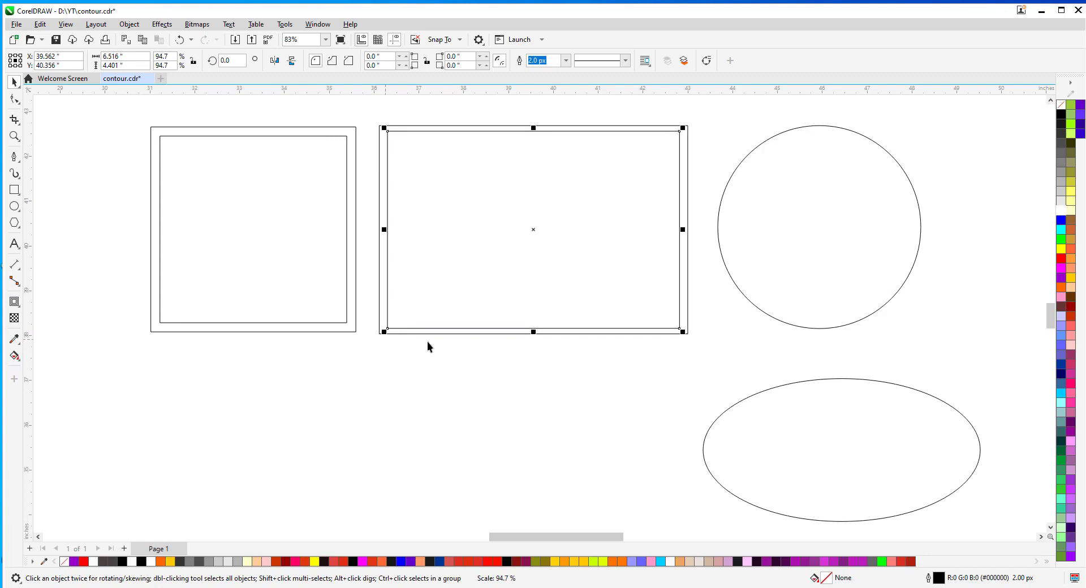
pyautogui.press('z')
pyautogui.moveTo(348, 106); pyautogui.dragTo(462, 182)
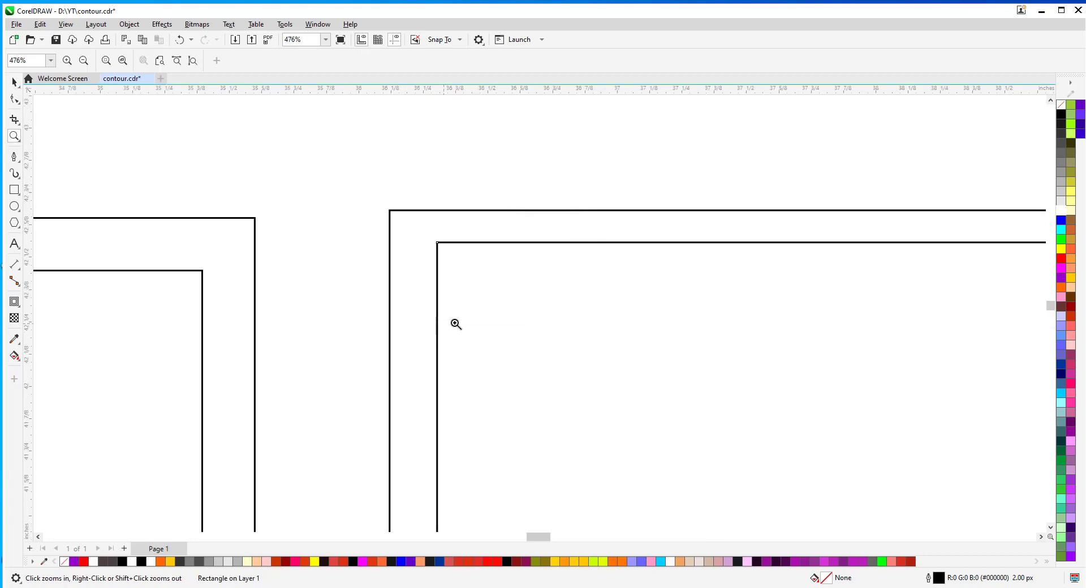
pyautogui.press('F4')
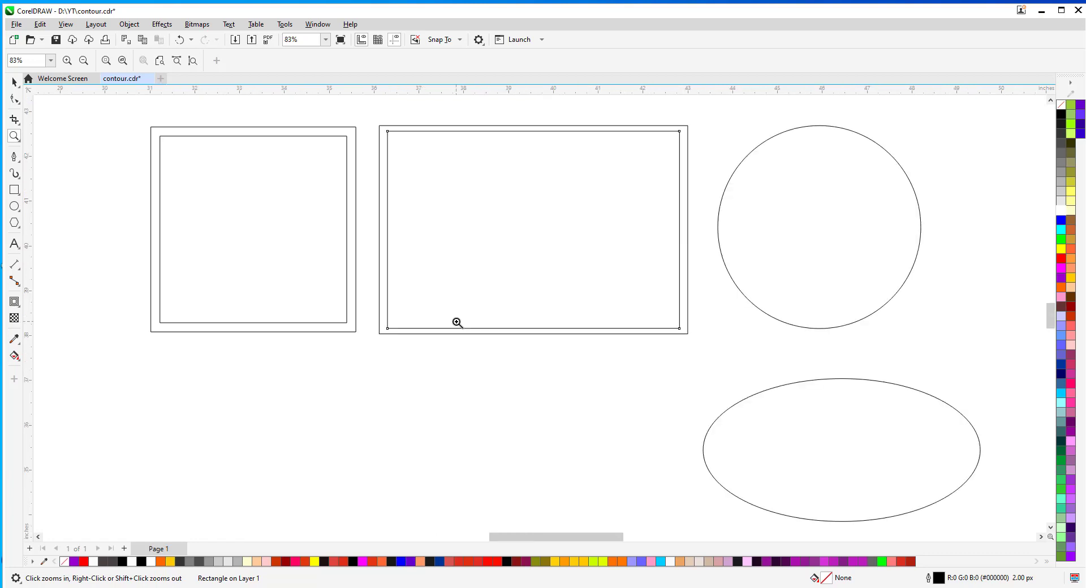
# - Delete the scaled inner copy of the rectangle
pyautogui.press('space')
pyautogui.click(389, 388)
pyautogui.click(430, 302)
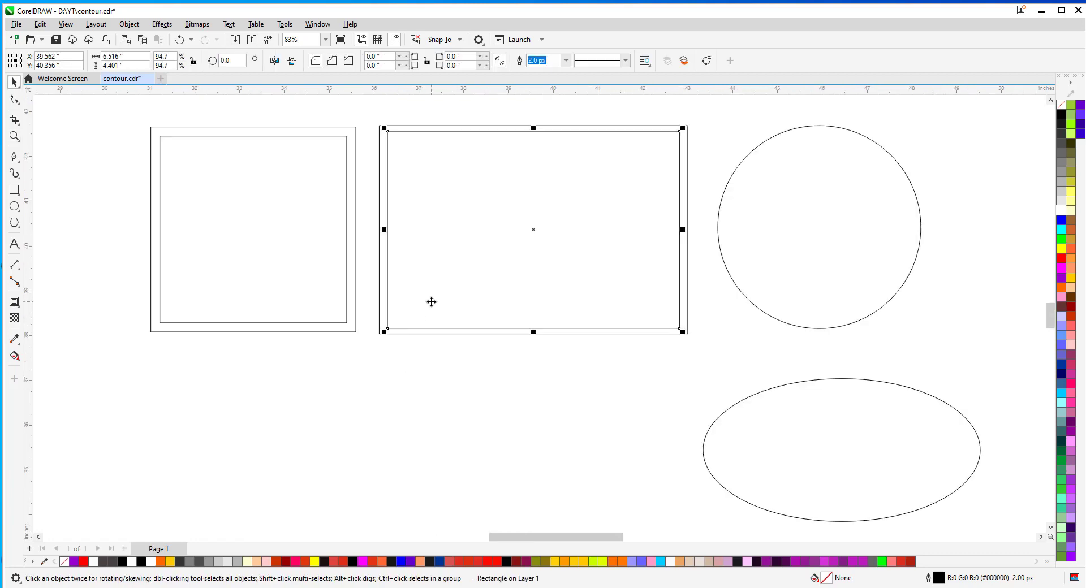
pyautogui.press('Delete')
pyautogui.click(432, 302)
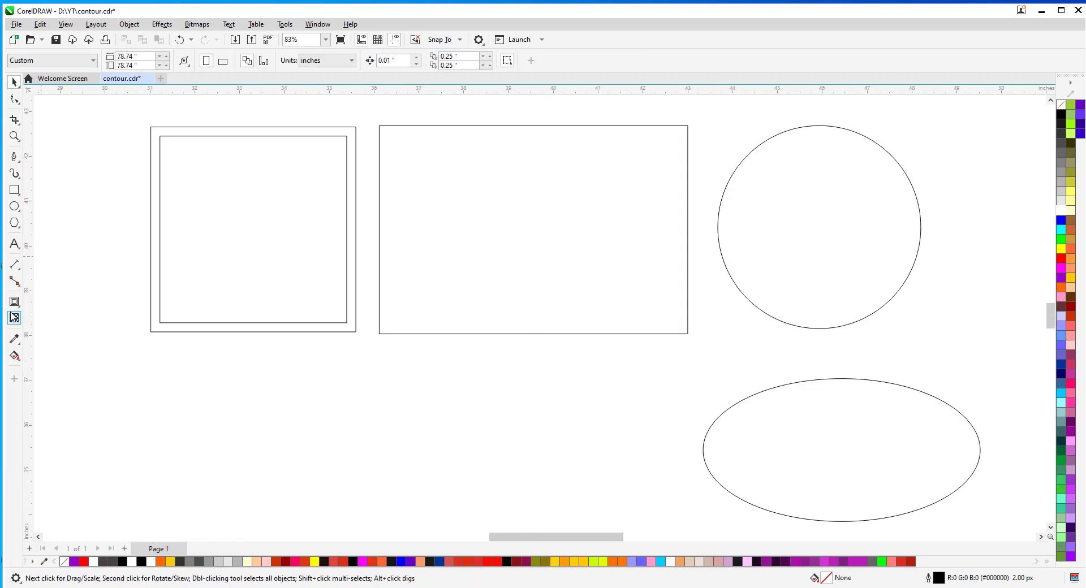
# - Apply a one-step inside contour to the rectangle with an offset of about 0.171 inches
pyautogui.click(9, 305)
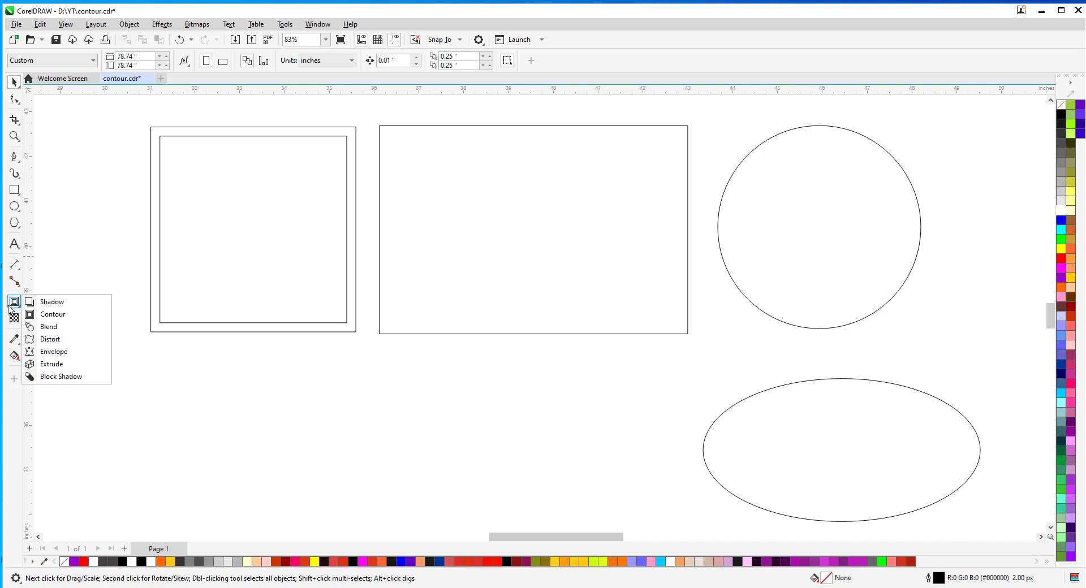
pyautogui.click(47, 315)
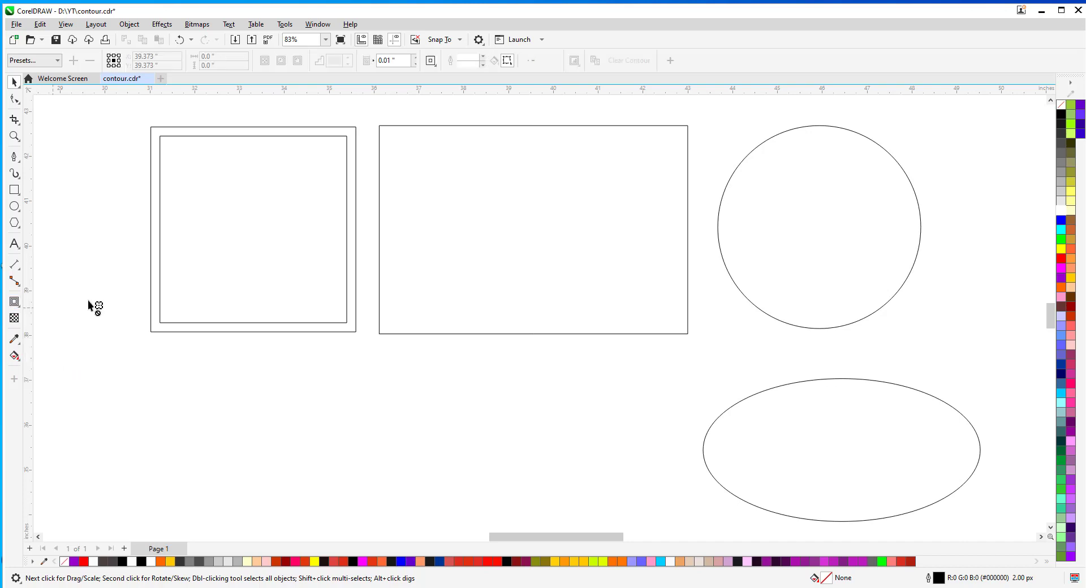
pyautogui.click(384, 333)
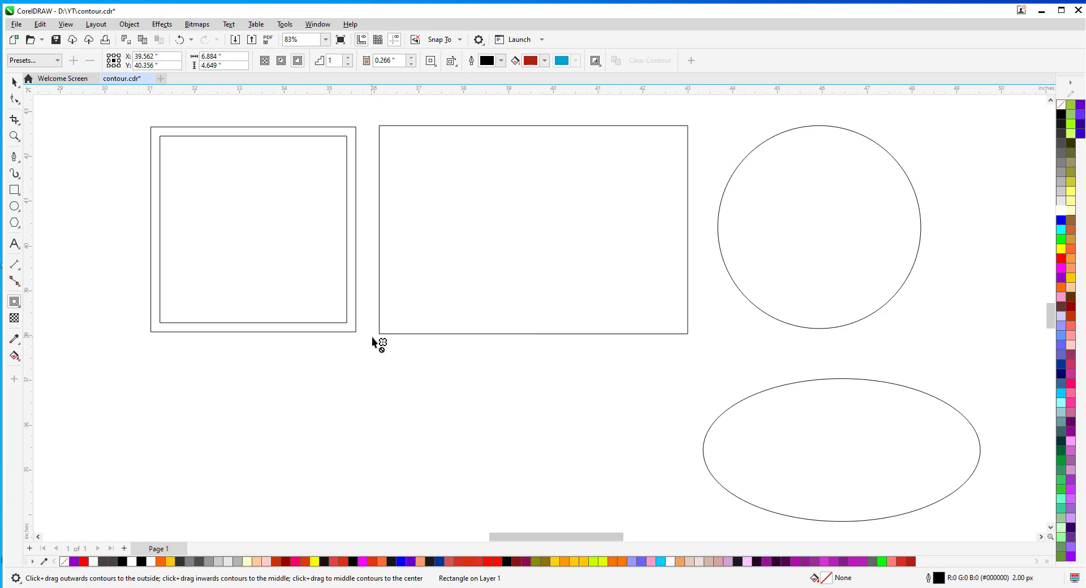
pyautogui.moveTo(381, 333); pyautogui.dragTo(387, 330)
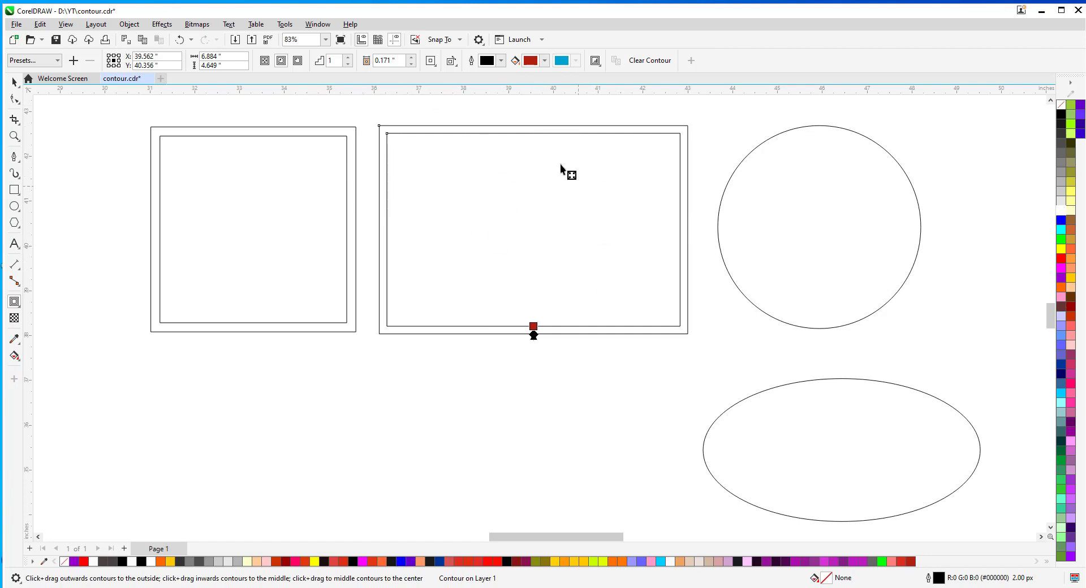
# - Raise the rectangle's contour steps to 5 and reduce them back to 1
pyautogui.click(348, 57)
pyautogui.click(347, 57)
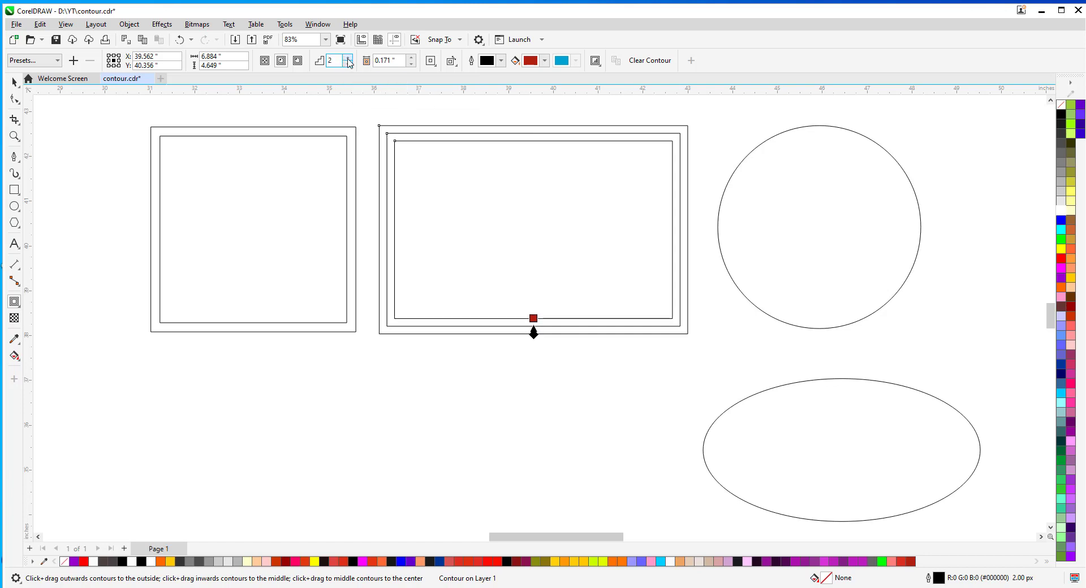
pyautogui.click(348, 57)
pyautogui.click(347, 57)
pyautogui.click(348, 64)
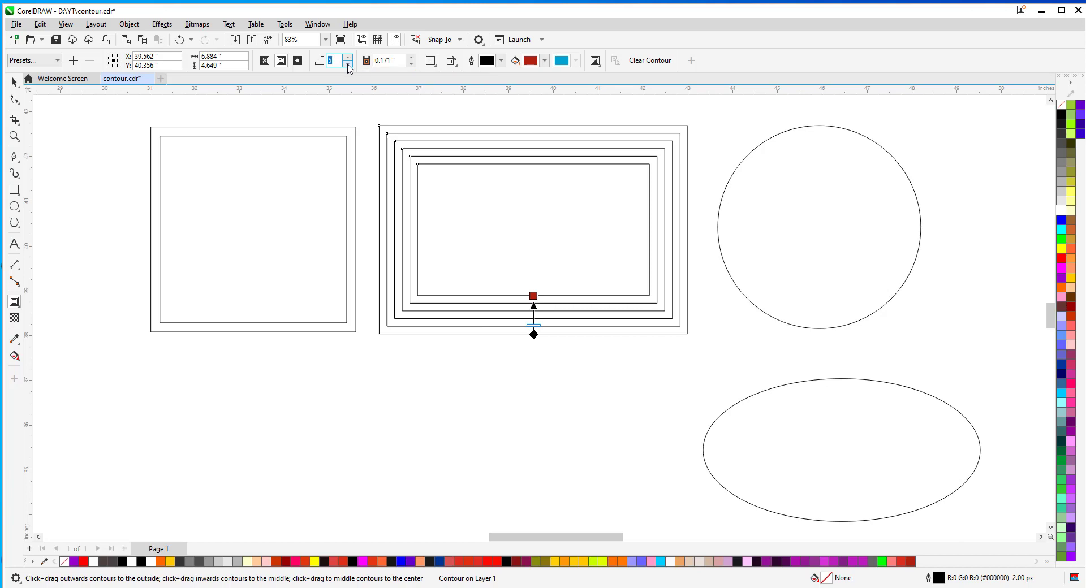
pyautogui.click(348, 64)
pyautogui.click(348, 64)
pyautogui.click(348, 64)
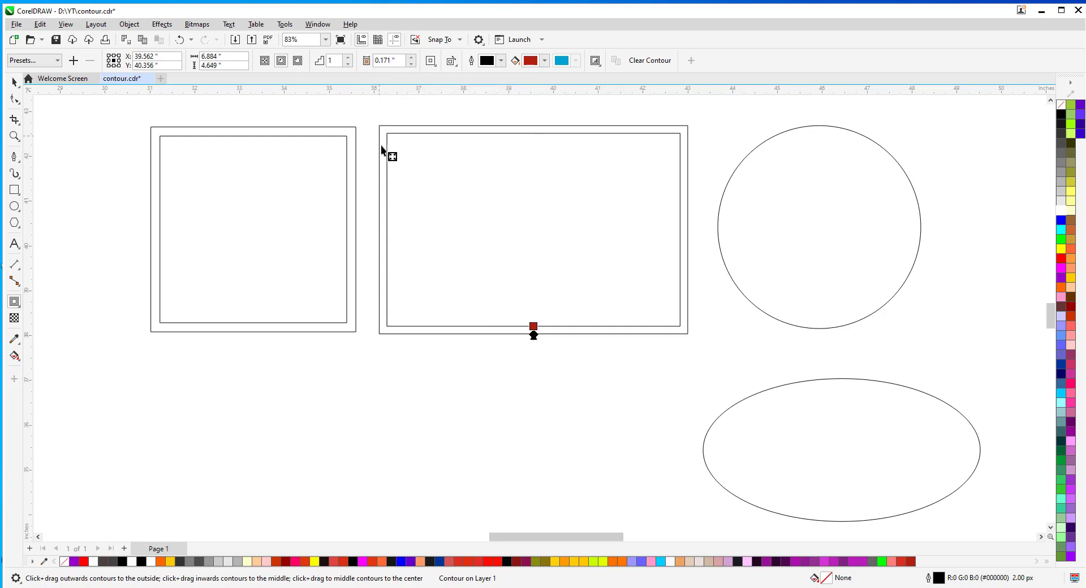
# - Increase the rectangle's contour offset to 0.241 inches, and pull the contour back to about 0.146 inches
pyautogui.click(413, 58)
pyautogui.click(413, 58)
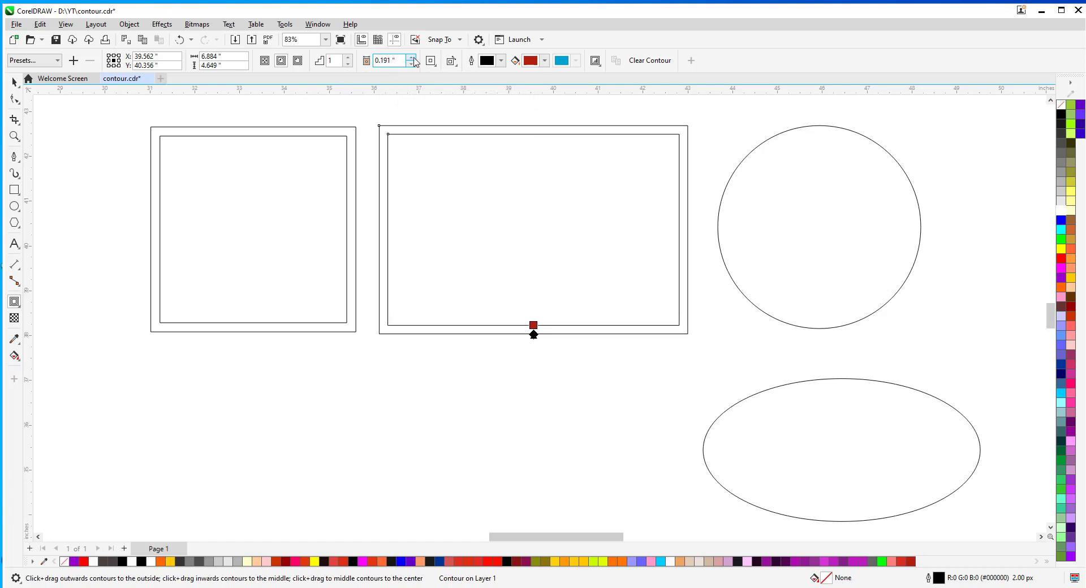
pyautogui.click(414, 58)
pyautogui.click(413, 57)
pyautogui.click(413, 58)
pyautogui.click(414, 57)
pyautogui.click(414, 57)
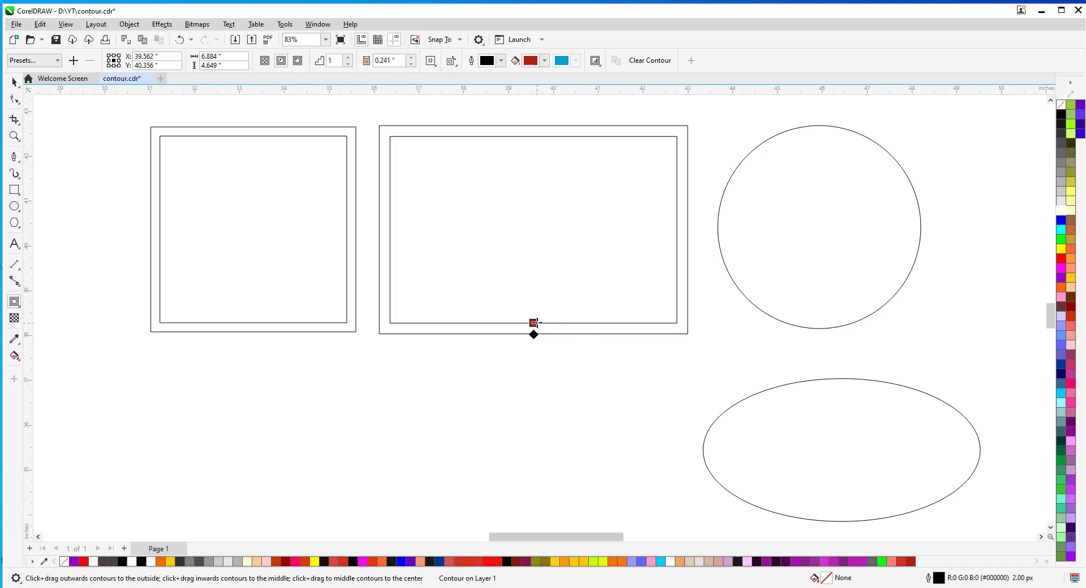
pyautogui.moveTo(534, 323)
pyautogui.mouseDown()
pyautogui.moveTo(533, 305)
pyautogui.moveTo(533, 331)
pyautogui.mouseUp()
# - Create a smaller concentric copy of the circle inside it, scaled about its centre
pyautogui.press('space')
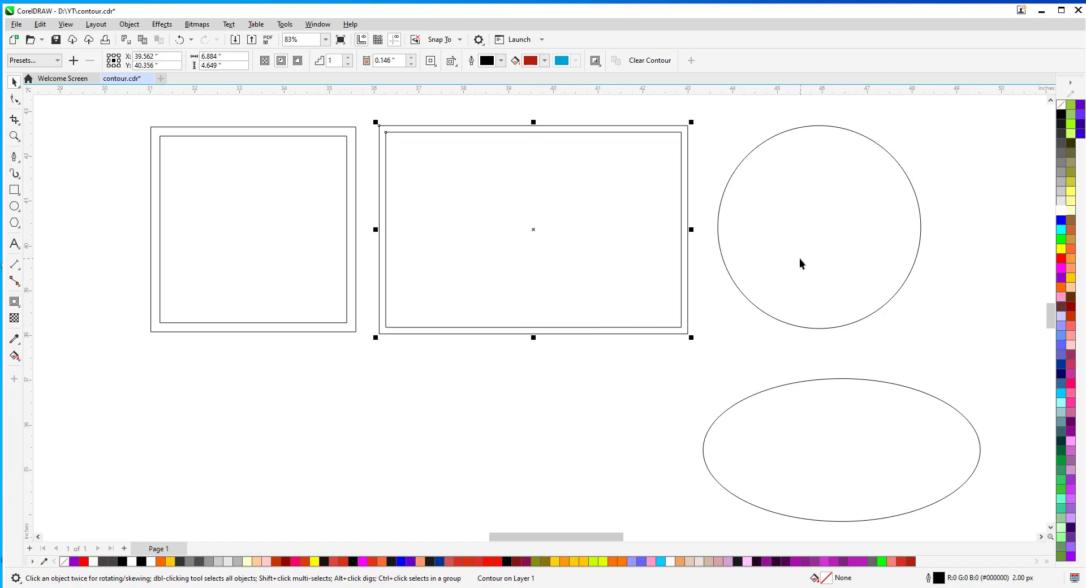
pyautogui.click(799, 259)
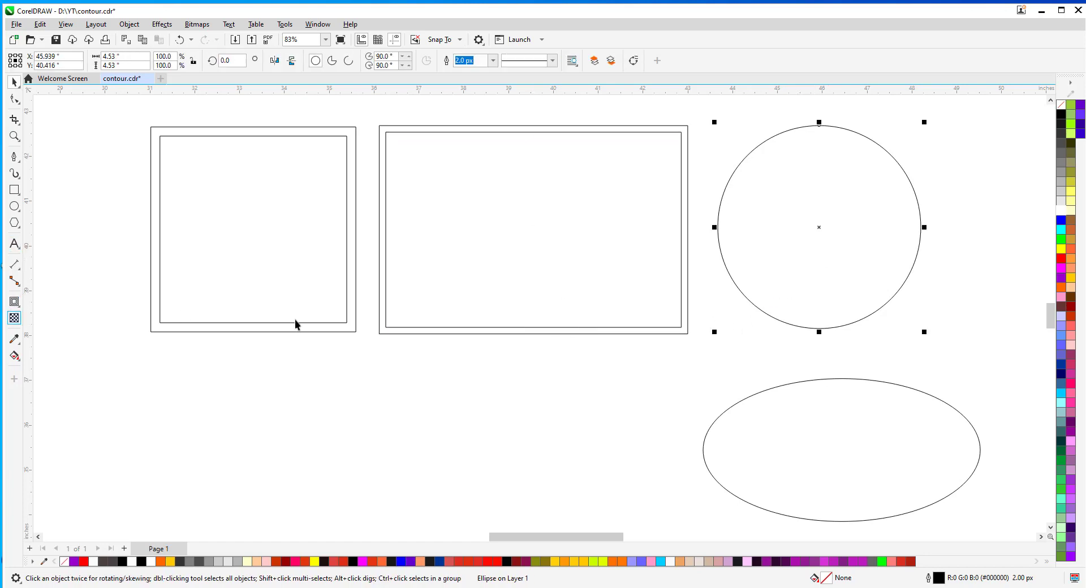
pyautogui.moveTo(715, 333); pyautogui.dragTo(725, 337)
# - Try offsetting the ellipse inward with a centred copy scaled to about 93.1%, and inspect the gap around it
pyautogui.click(785, 452)
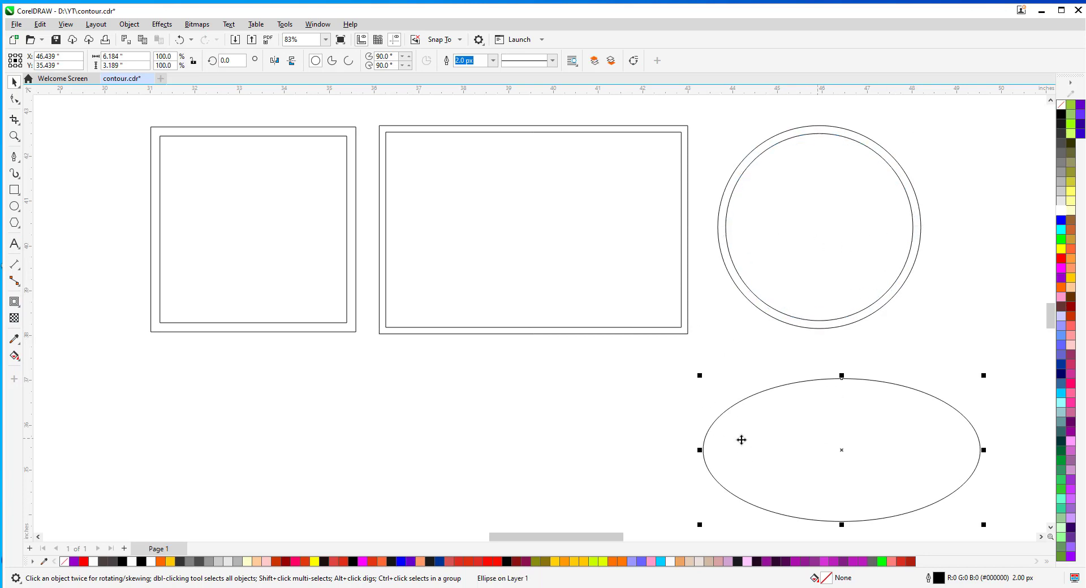
pyautogui.moveTo(699, 526); pyautogui.dragTo(707, 503)
pyautogui.press('z')
pyautogui.moveTo(817, 288); pyautogui.dragTo(1014, 443)
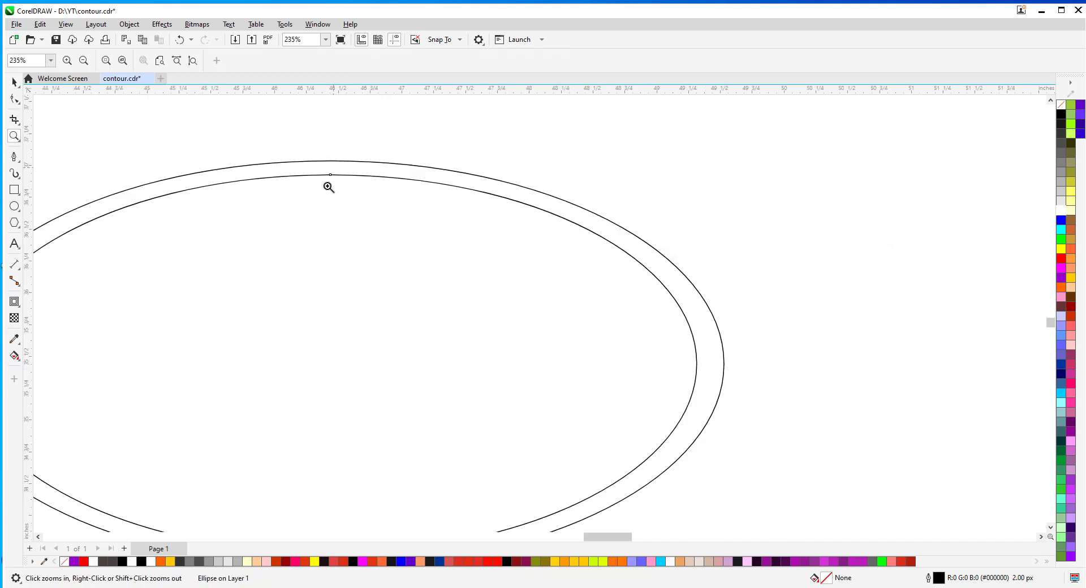
pyautogui.press('F3')
# - Delete the scaled inner copy of the ellipse
pyautogui.press('space')
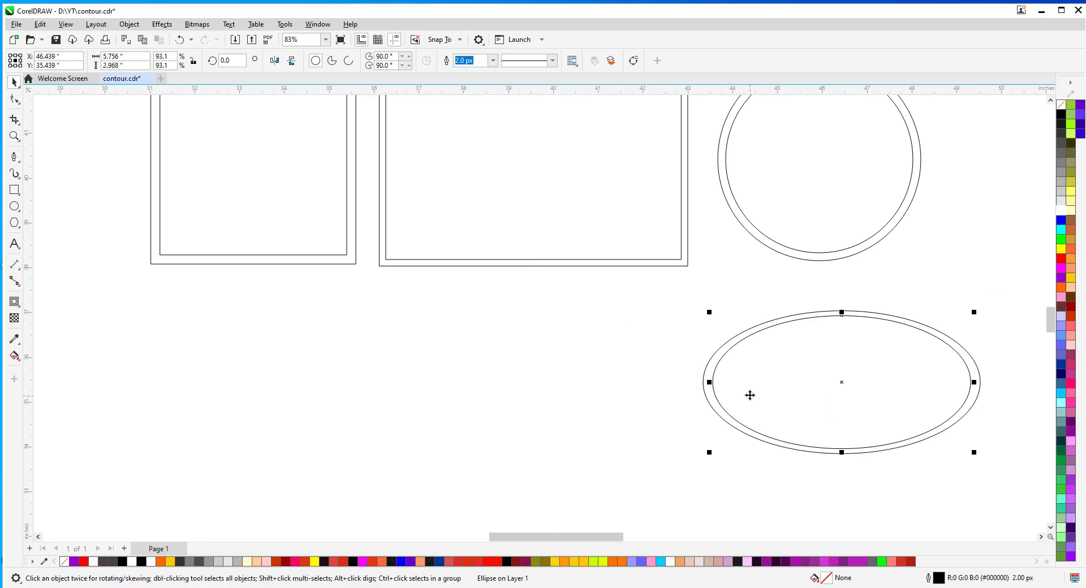
pyautogui.press('z')
pyautogui.moveTo(643, 290); pyautogui.dragTo(1056, 483)
pyautogui.press('space')
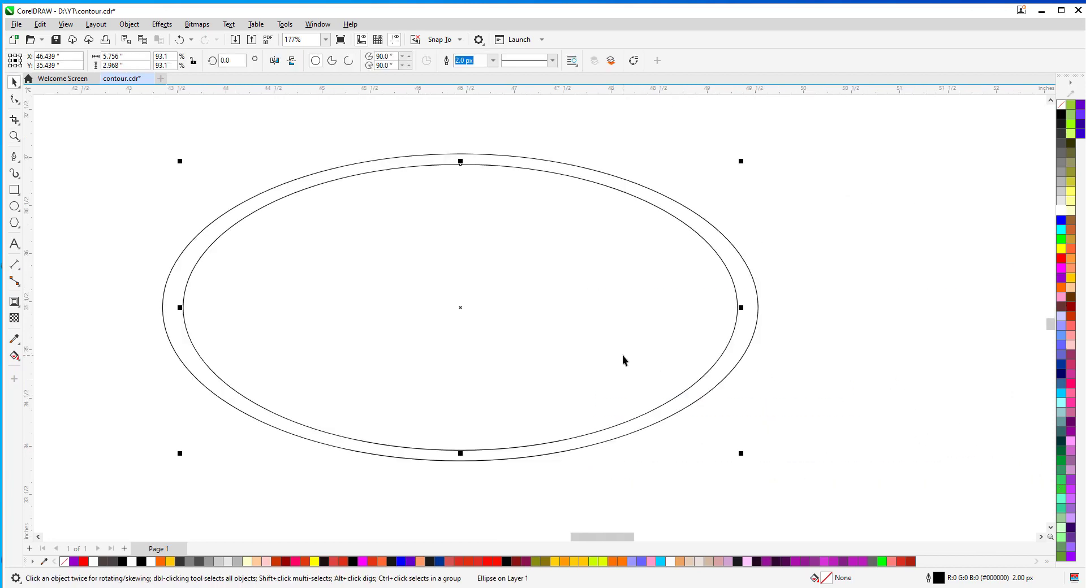
pyautogui.press('Delete')
# - Apply a one-step inside contour to the ellipse with an offset of about 0.162 inches
pyautogui.click(14, 302)
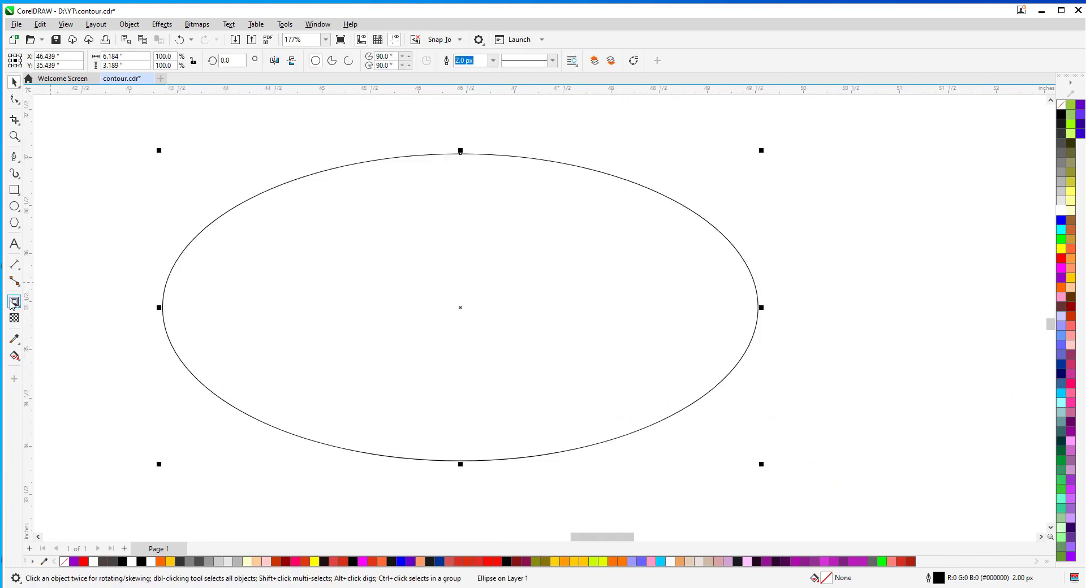
pyautogui.moveTo(199, 383); pyautogui.dragTo(177, 392)
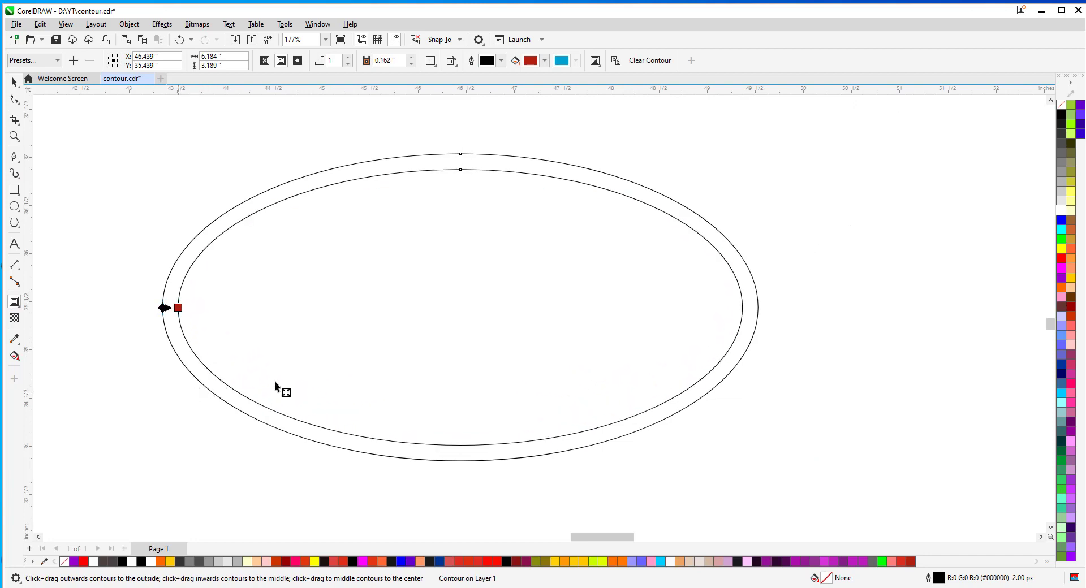
pyautogui.press('space')
# - Move the contoured ellipse up and to the right, centring it at about X 49.6, Y 37.23 inches
pyautogui.press('z')
pyautogui.rightClick(696, 311)
pyautogui.rightClick(745, 302)
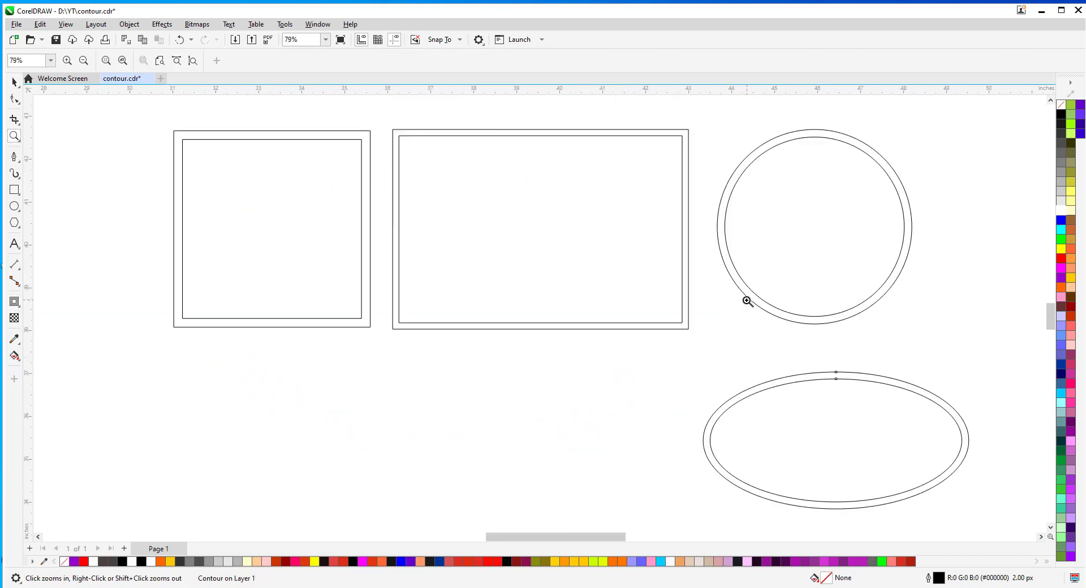
pyautogui.press('space')
pyautogui.moveTo(787, 451); pyautogui.dragTo(923, 373)
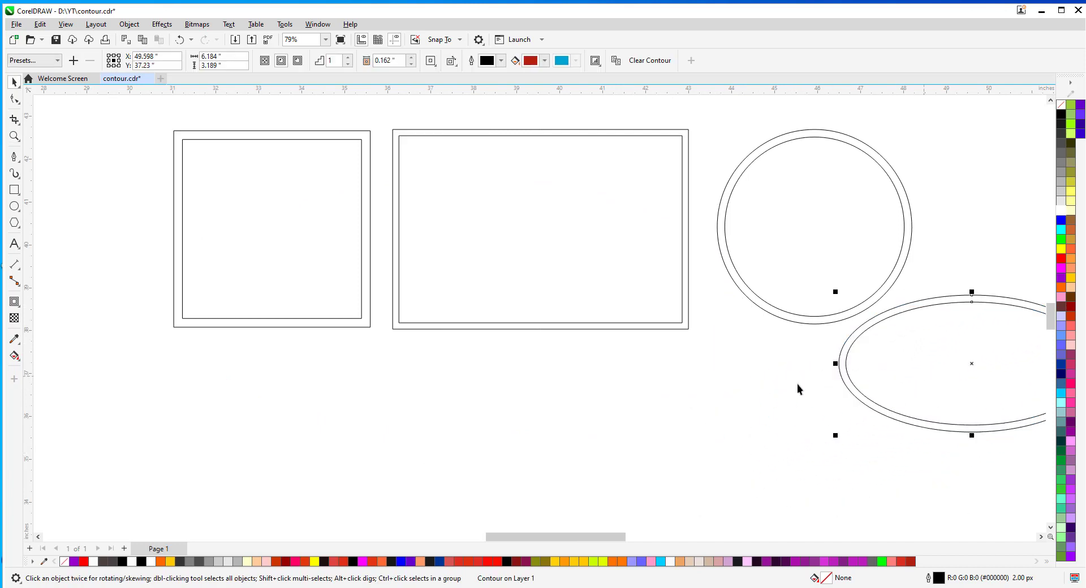
# - Add the artistic text "CONTOUR" in the empty area below the square and rectangle
pyautogui.press('space')
pyautogui.scroll(-1, 357, 458)
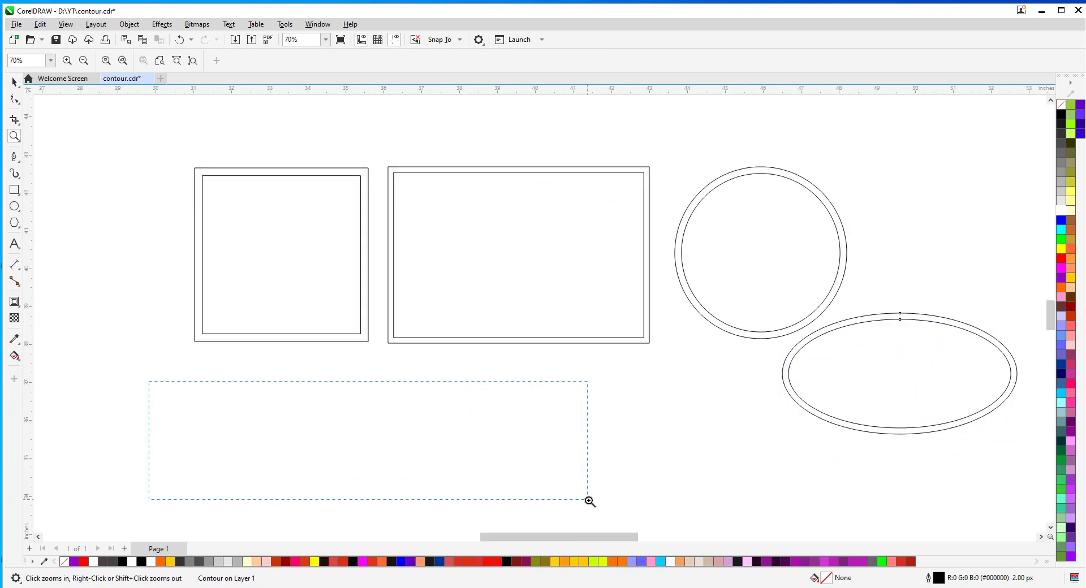
pyautogui.moveTo(589, 501); pyautogui.dragTo(589, 501)
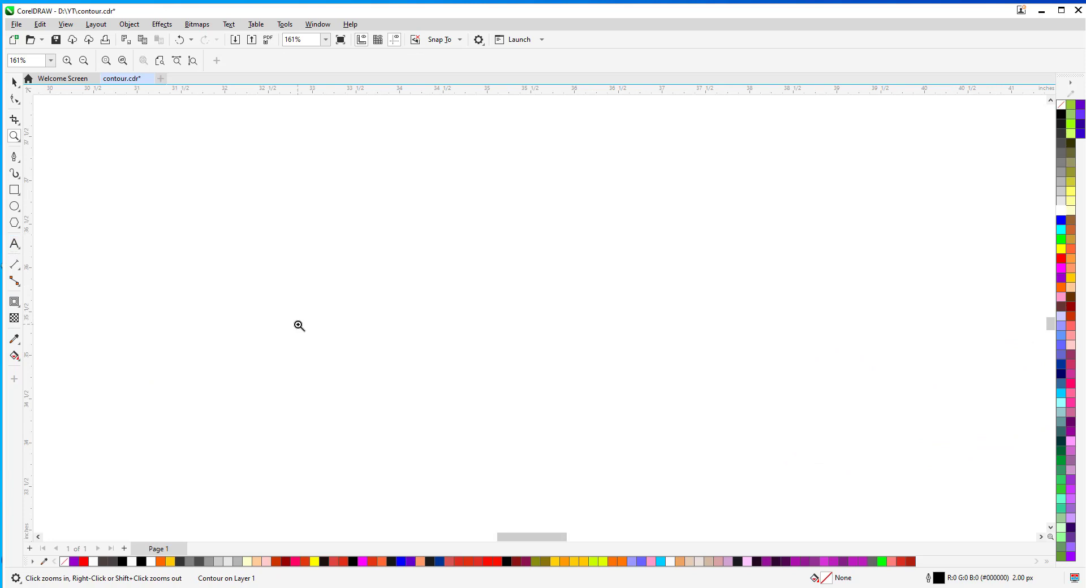
pyautogui.press('F3')
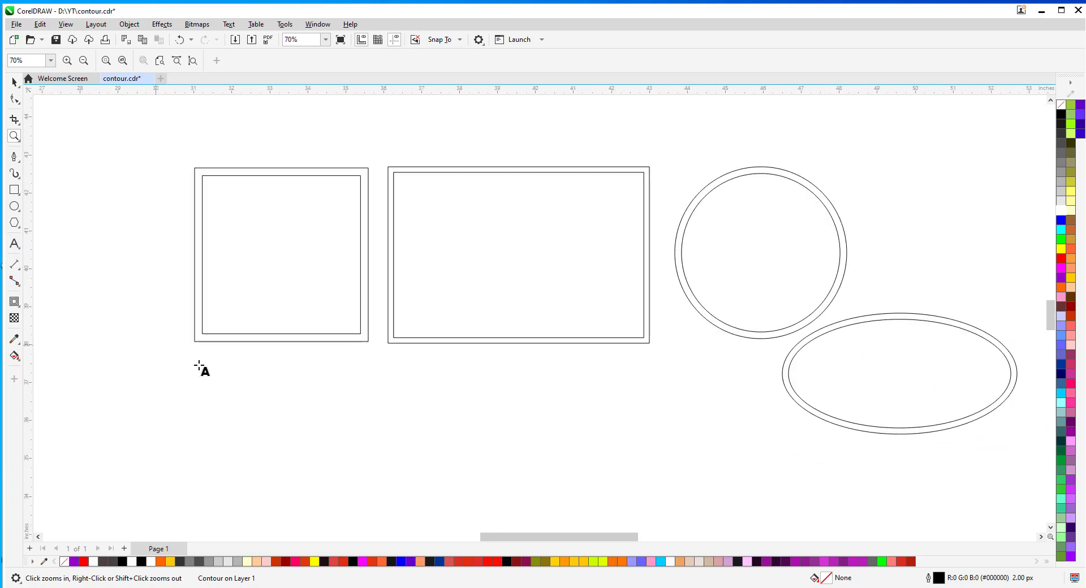
pyautogui.press('F8')
pyautogui.click(321, 445)
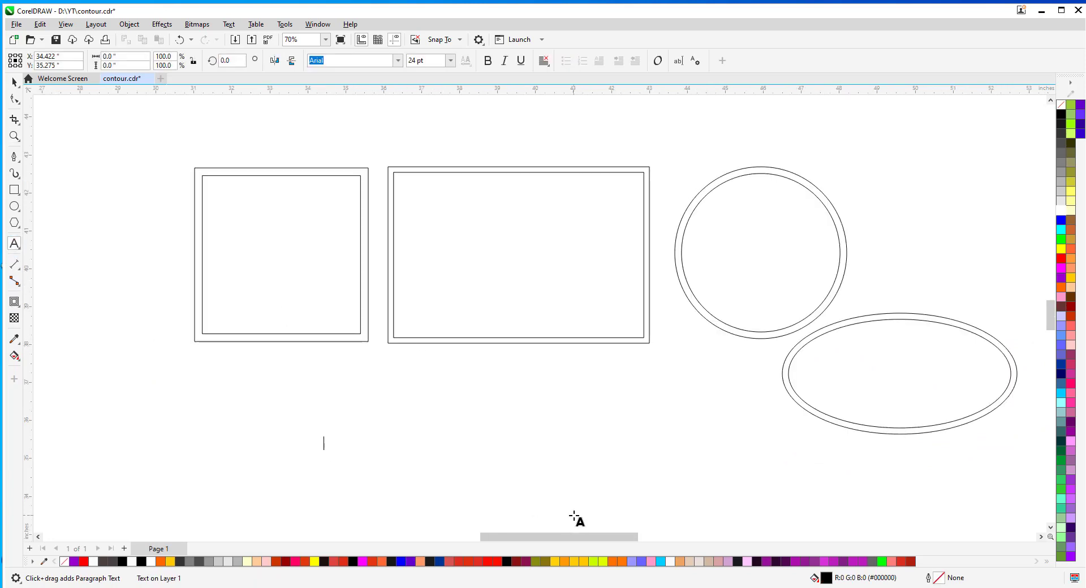
pyautogui.write('CONTOUR')
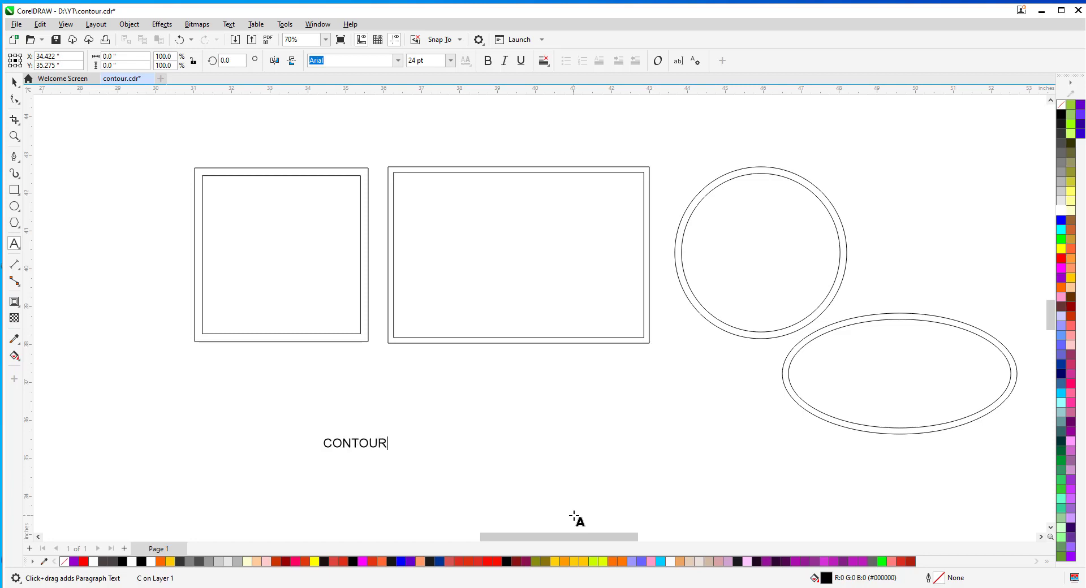
pyautogui.hotkey('ctrl', 'space')
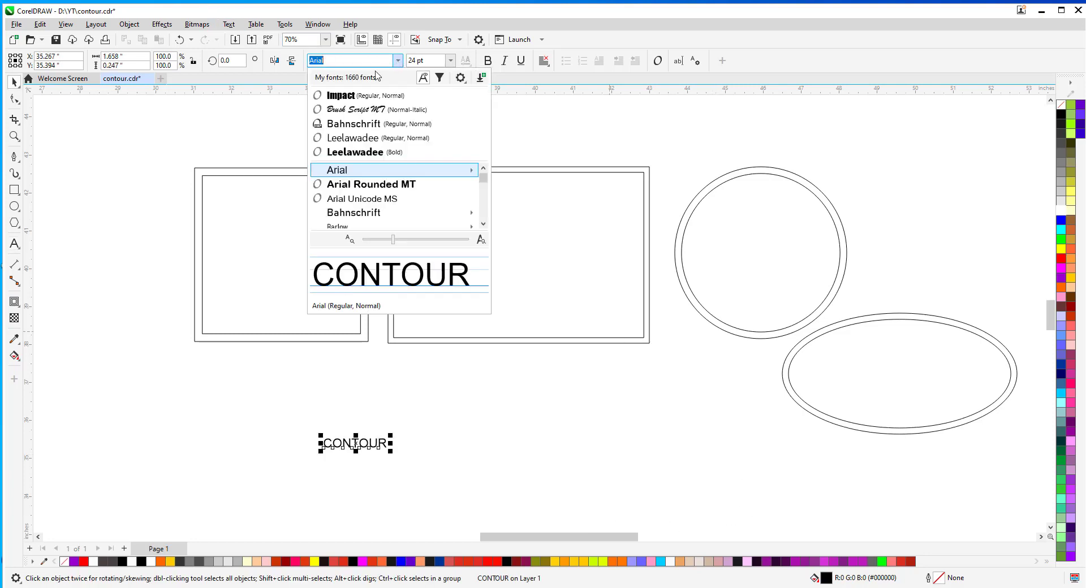
# - Set the CONTOUR text's font to Impact and enlarge it to about 8.17 inches wide and 1.84 inches high, below the shapes
pyautogui.click(398, 60)
pyautogui.click(357, 98)
pyautogui.moveTo(384, 433); pyautogui.dragTo(627, 388)
pyautogui.moveTo(478, 435); pyautogui.dragTo(423, 456)
pyautogui.press('z')
pyautogui.moveTo(213, 373); pyautogui.dragTo(709, 477)
pyautogui.press('space')
pyautogui.moveTo(296, 315); pyautogui.dragTo(330, 310)
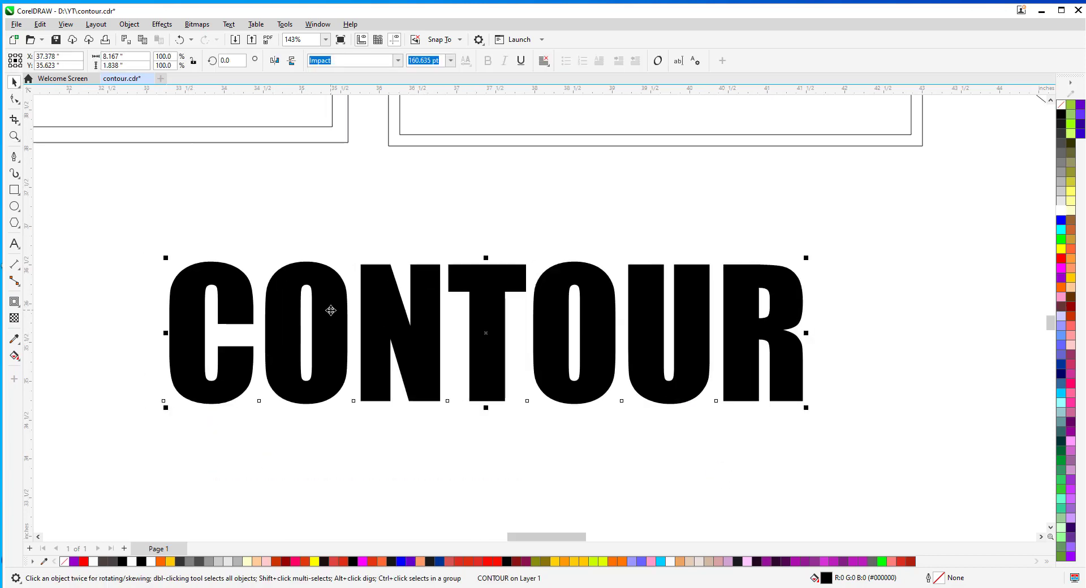
# - Apply a one-step inside contour to the CONTOUR text with an offset of about 0.188 inches
pyautogui.click(297, 244)
pyautogui.click(226, 323)
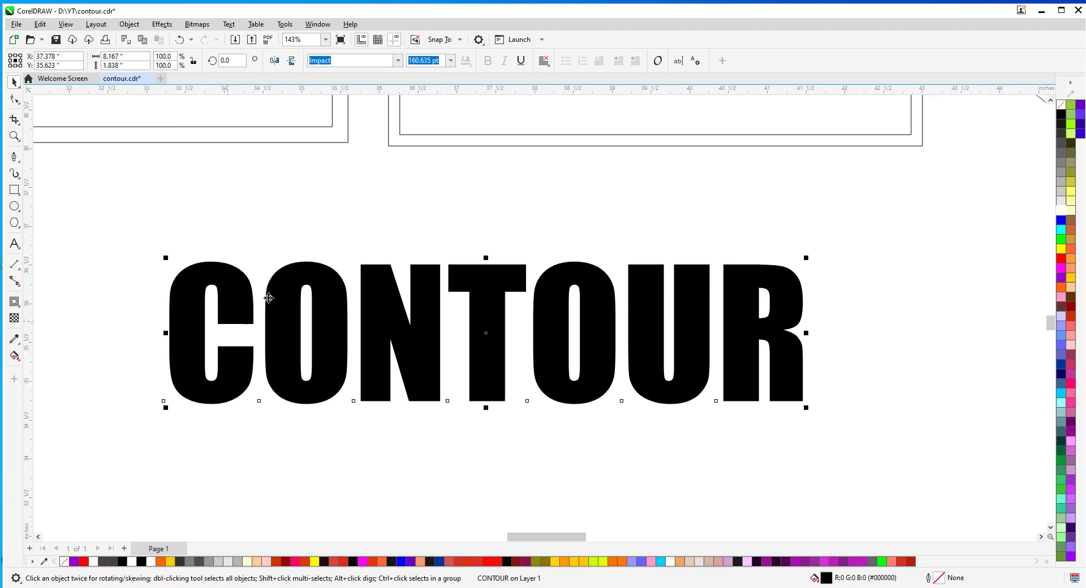
pyautogui.click(12, 301)
pyautogui.click(48, 316)
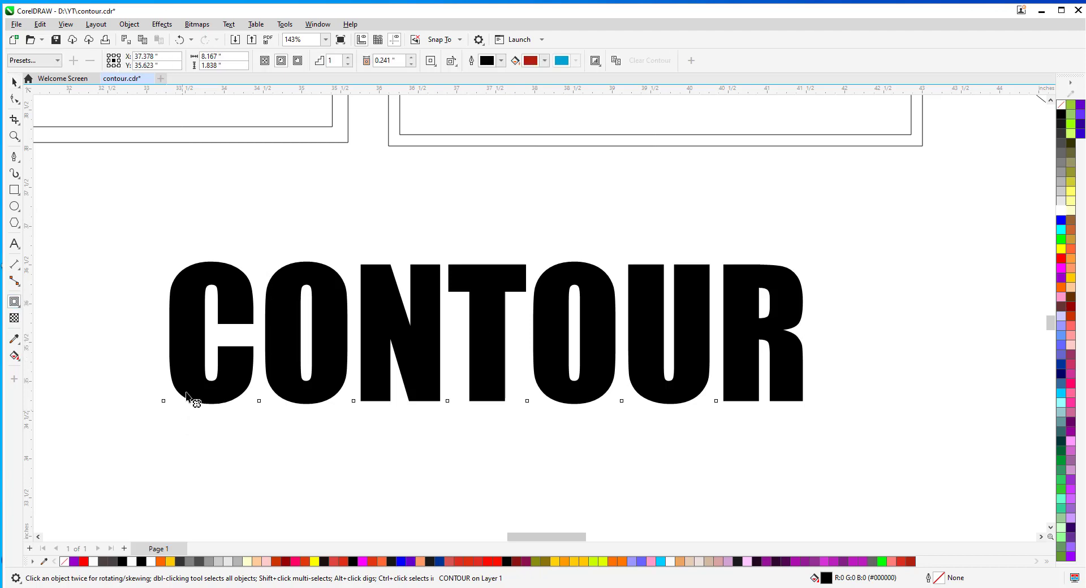
pyautogui.moveTo(186, 393)
pyautogui.mouseDown()
pyautogui.moveTo(158, 406)
pyautogui.moveTo(197, 404)
pyautogui.moveTo(184, 405)
pyautogui.mouseUp()
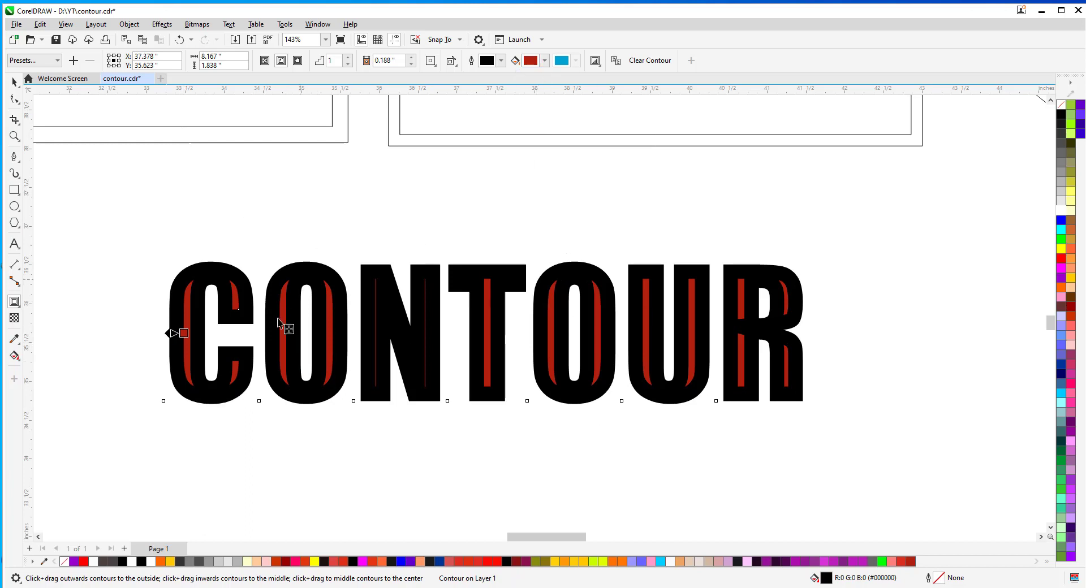
# - Set the fill colour of the text's contour to purple, about C95 M100 Y0 K0
pyautogui.click(544, 61)
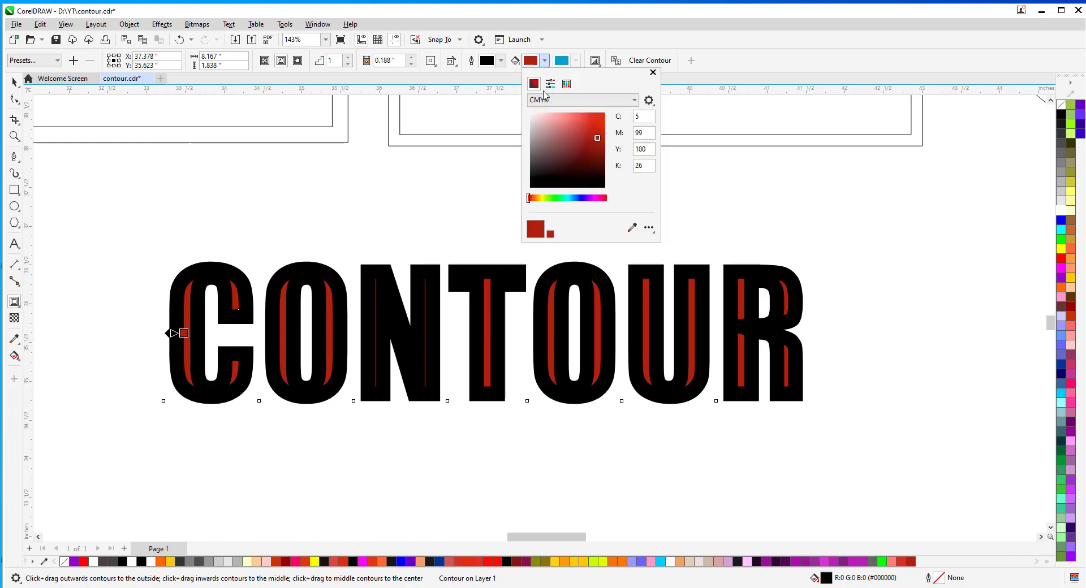
pyautogui.click(593, 120)
pyautogui.moveTo(605, 114)
pyautogui.mouseDown()
pyautogui.moveTo(557, 176)
pyautogui.moveTo(568, 141)
pyautogui.mouseUp()
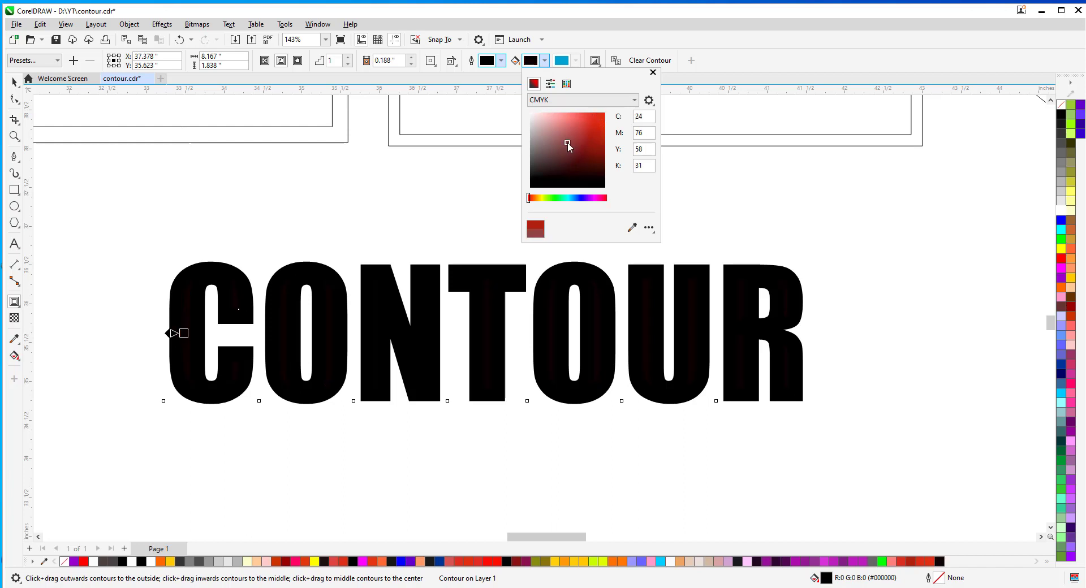
pyautogui.moveTo(571, 199); pyautogui.dragTo(578, 200)
pyautogui.click(603, 113)
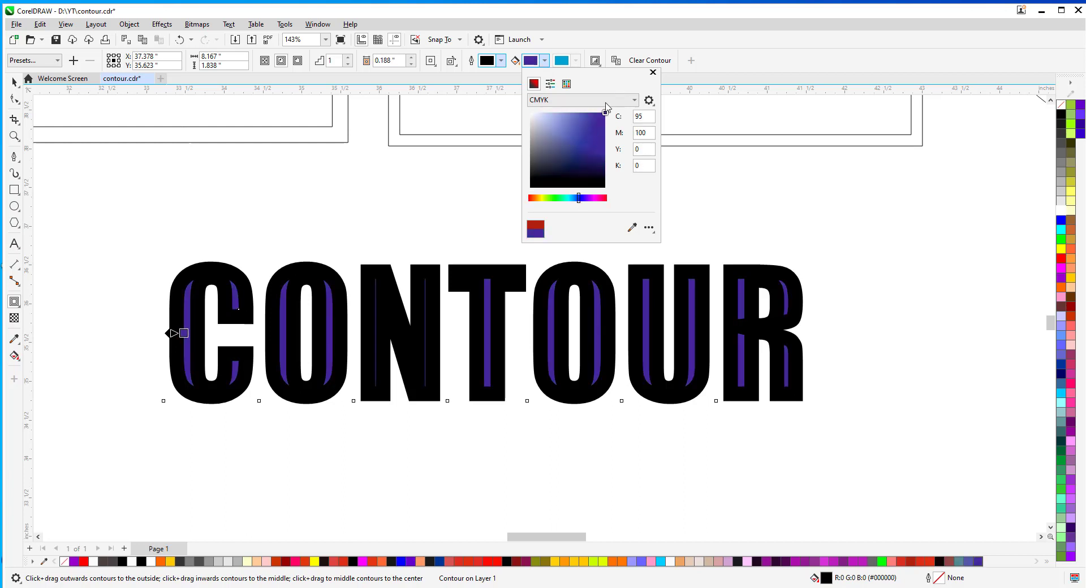
pyautogui.click(579, 147)
pyautogui.click(594, 114)
pyautogui.click(104, 321)
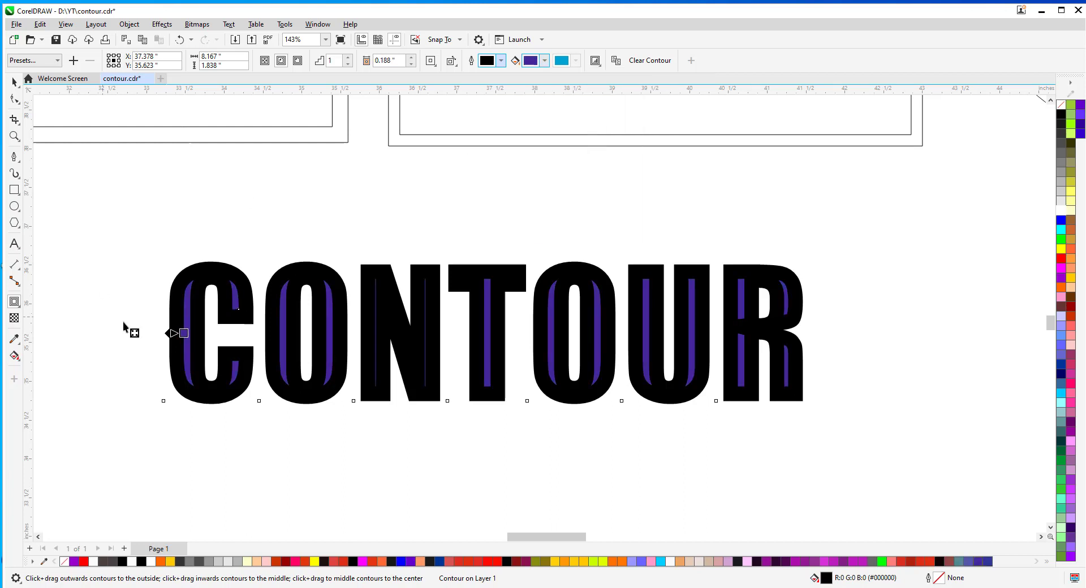
# - Change the text's contour to an outside one offset about 0.191 inches, and make its fill light grey
pyautogui.moveTo(184, 334); pyautogui.dragTo(158, 343)
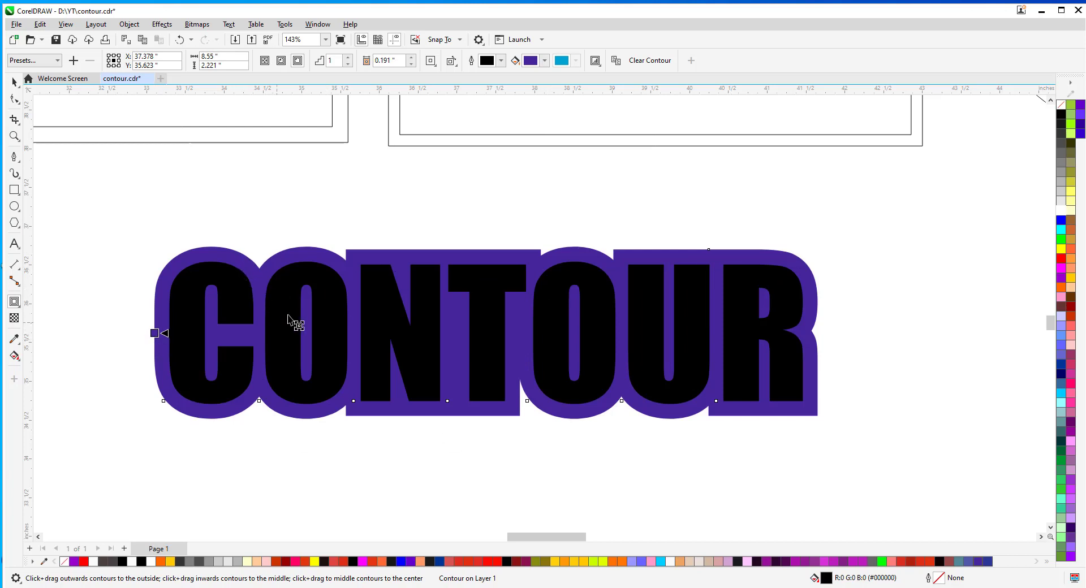
pyautogui.click(543, 62)
pyautogui.click(537, 127)
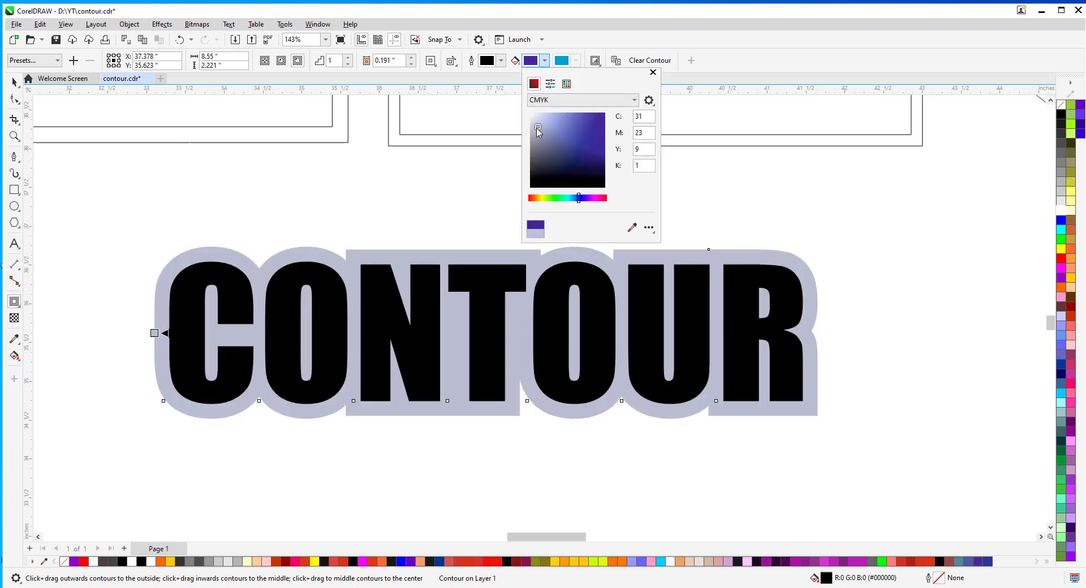
pyautogui.click(533, 132)
pyautogui.click(531, 120)
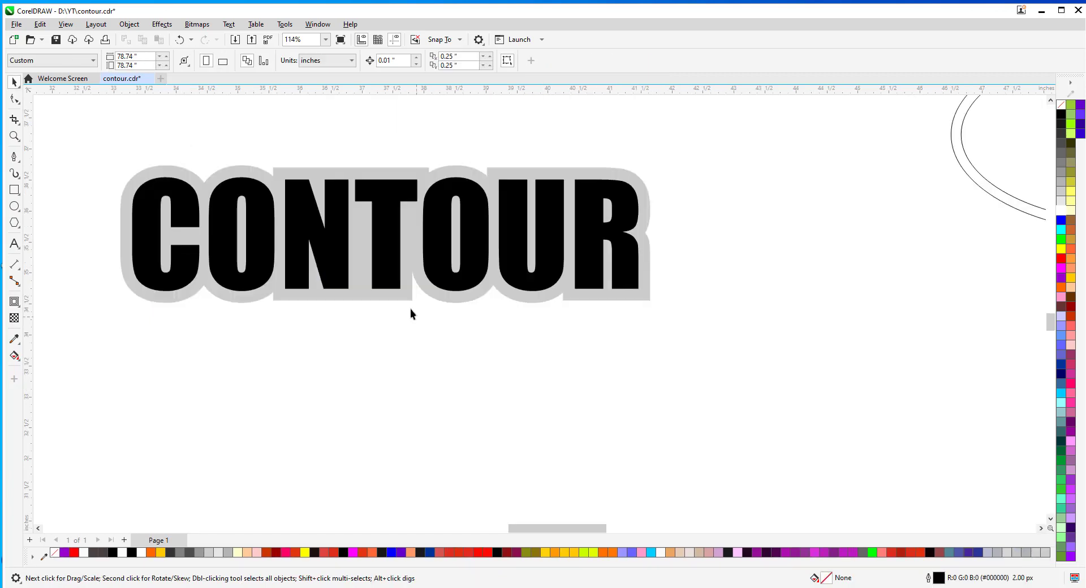
# - Place a copy of the black CONTOUR text below the contoured one, centred at about X 39.01, Y 32.75 inches
pyautogui.moveTo(330, 252); pyautogui.dragTo(429, 424)
pyautogui.press('z')
pyautogui.moveTo(147, 317); pyautogui.dragTo(803, 503)
pyautogui.press('space')
# - Apply a one-step outside contour to the copied text with an offset of about 0.16 inches
pyautogui.click(14, 302)
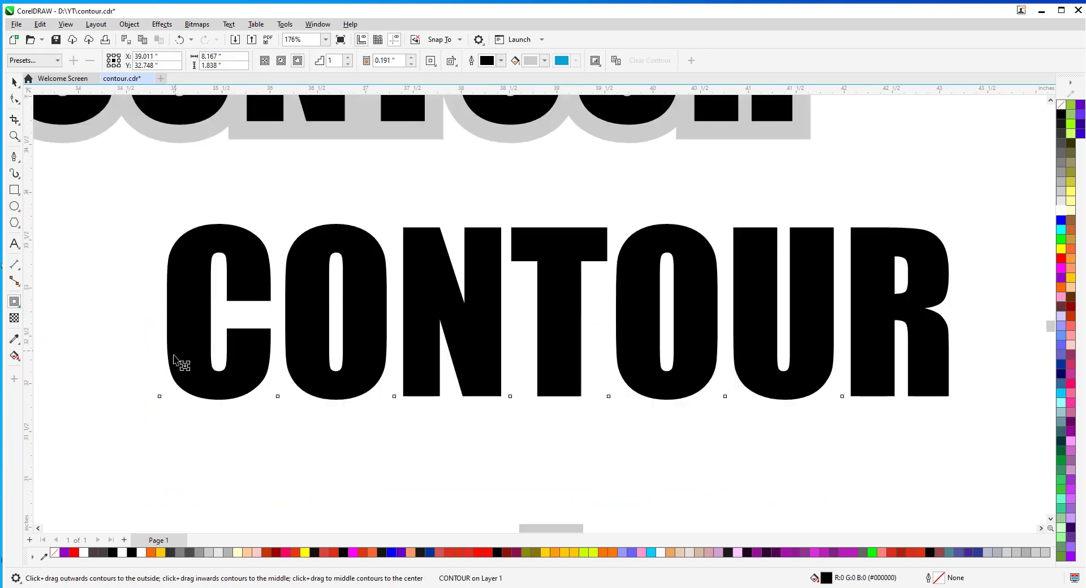
pyautogui.moveTo(177, 368); pyautogui.dragTo(151, 380)
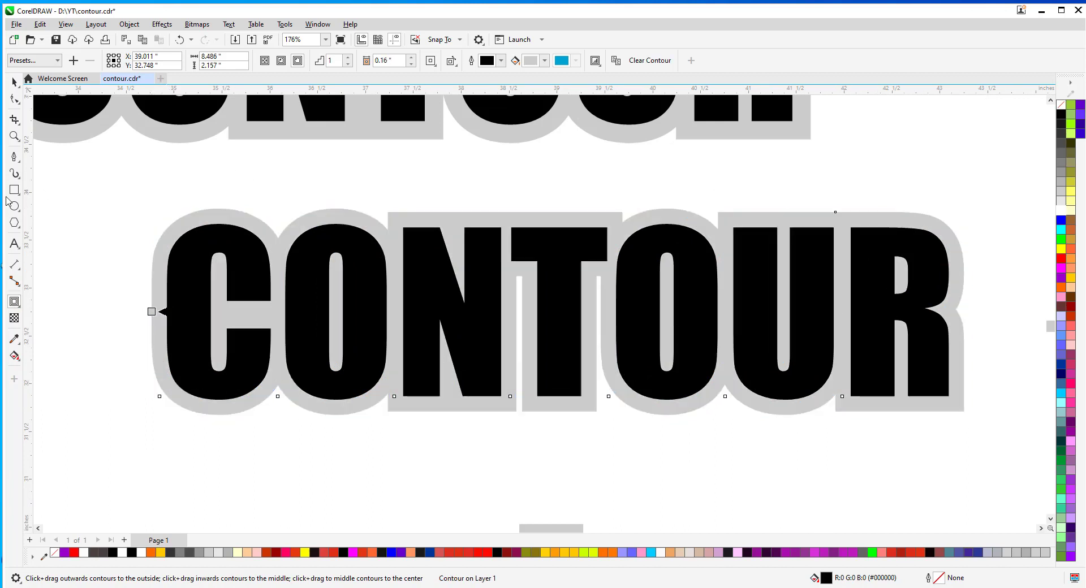
pyautogui.press('space')
pyautogui.click(276, 426)
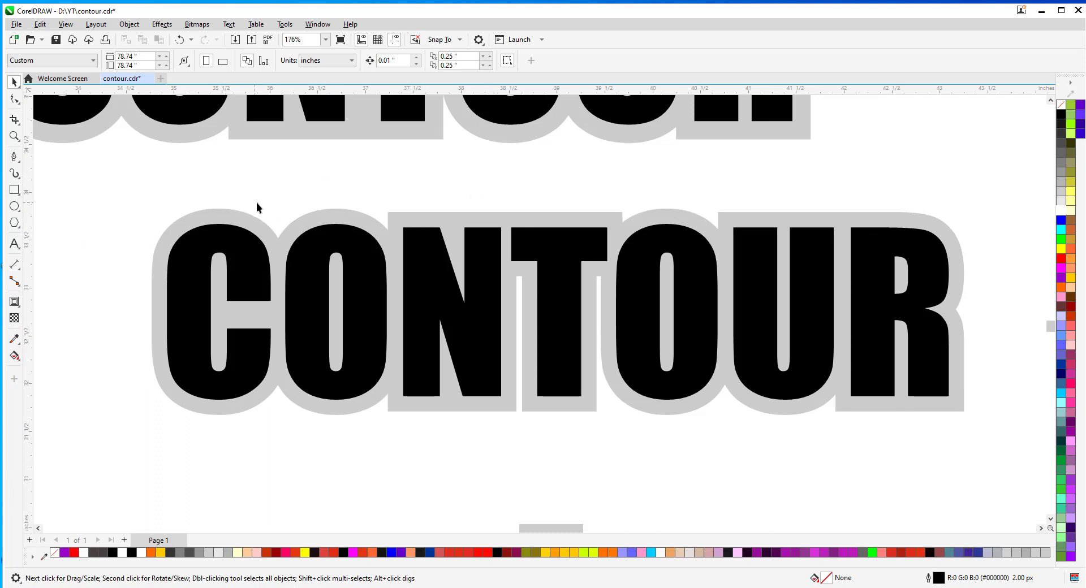
# - Break the contour of the lower CONTOUR text apart into a separate curve
pyautogui.click(280, 246)
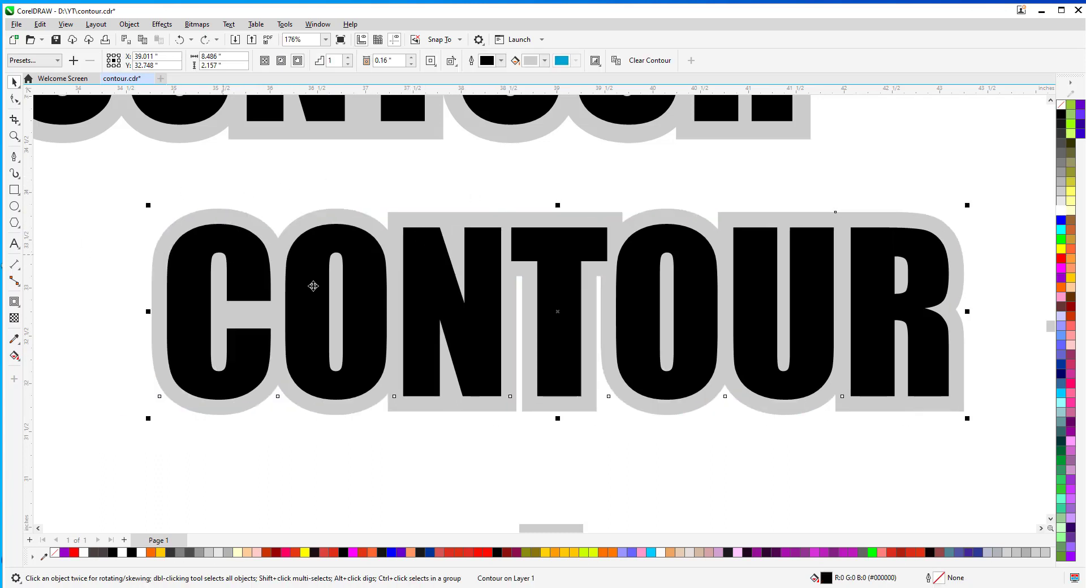
pyautogui.click(289, 459)
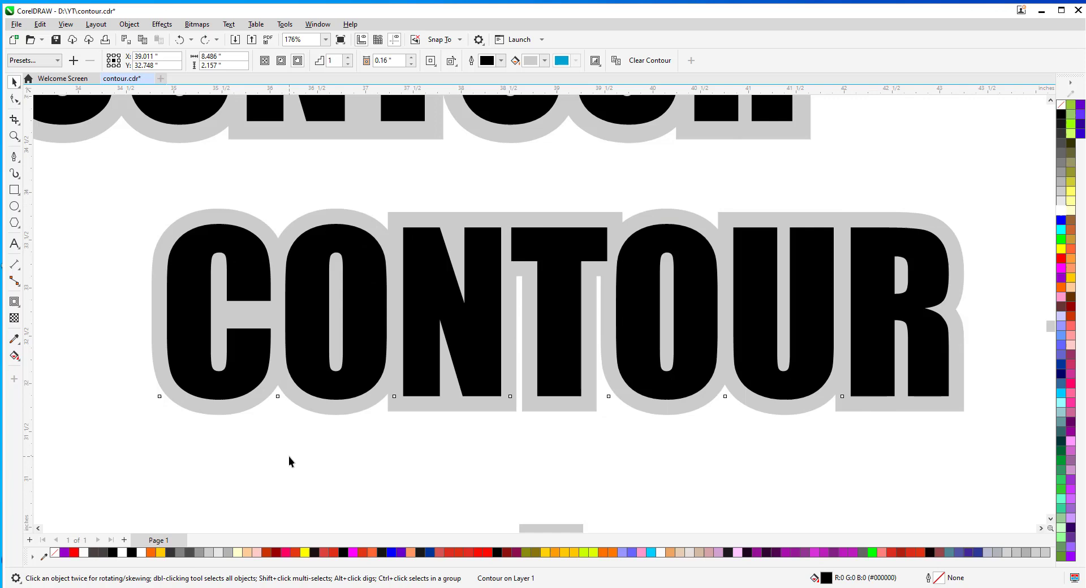
pyautogui.click(315, 381)
pyautogui.click(197, 221)
pyautogui.click(129, 25)
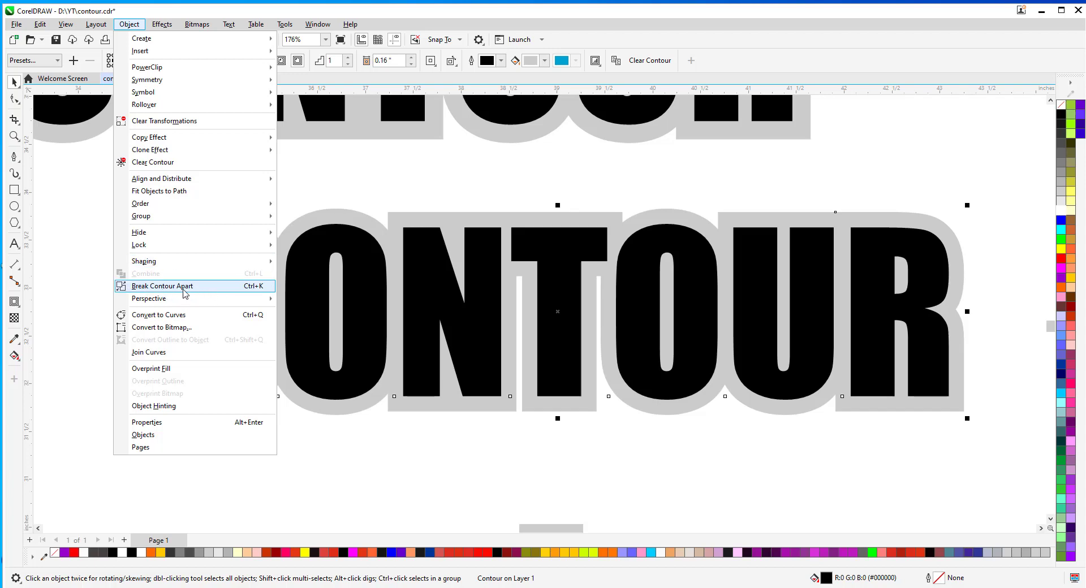
pyautogui.click(205, 294)
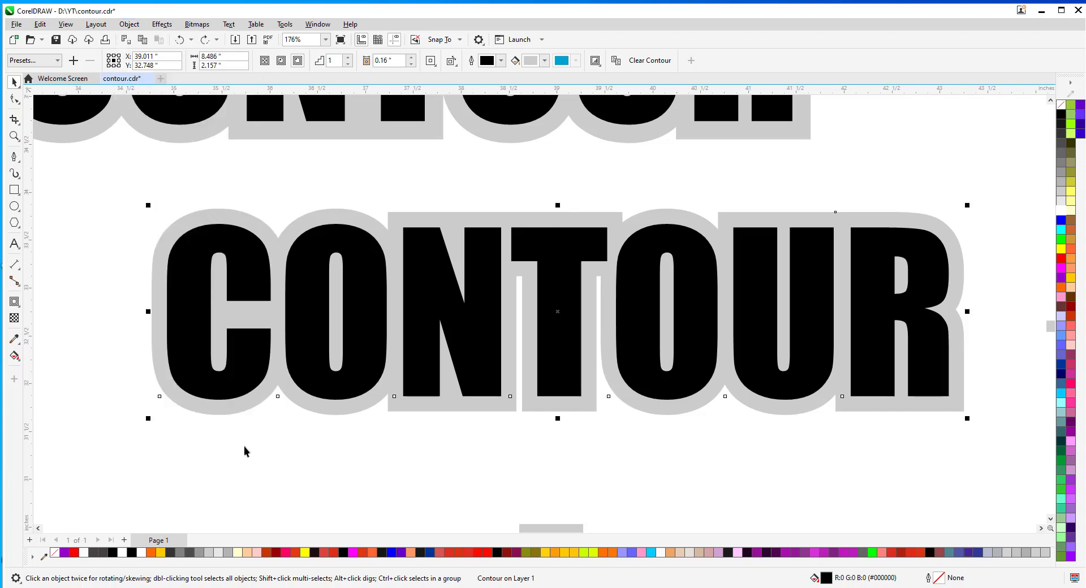
# - Try moving the black text away from its separated grey outline, and undo the move
pyautogui.moveTo(204, 387); pyautogui.dragTo(370, 454)
pyautogui.click(225, 246)
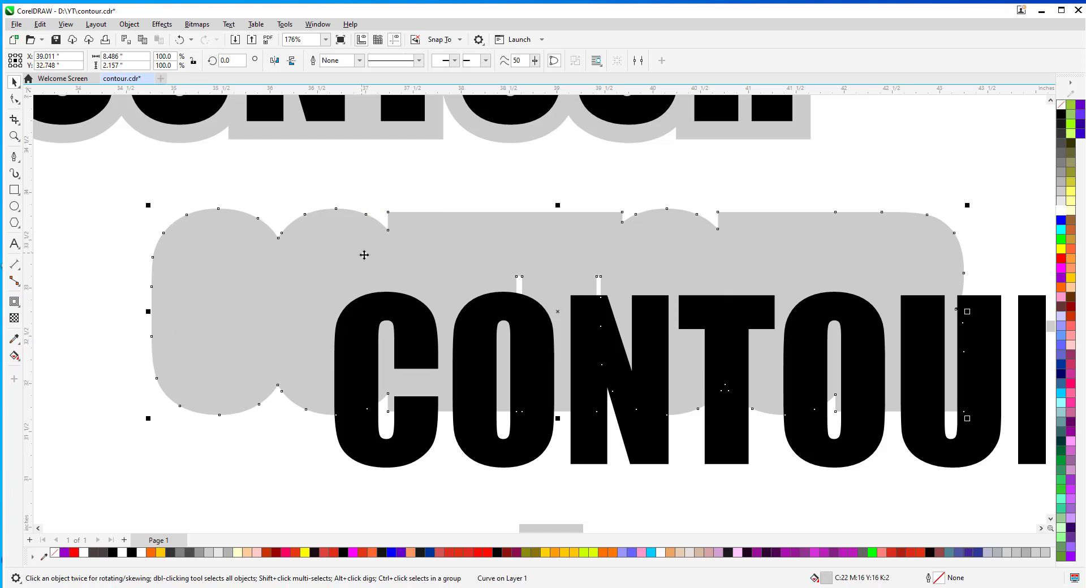
pyautogui.hotkey('ctrl', 'z')
pyautogui.click(76, 243)
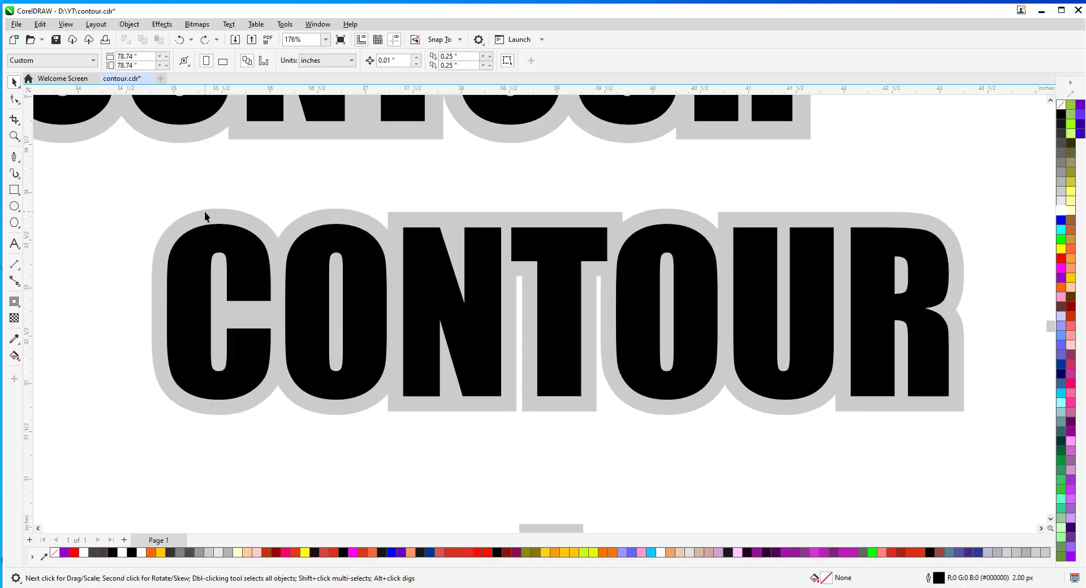
# - Apply an outside contour of about 0.024 inches to the separated grey outline shape and set its fill to black
pyautogui.click(205, 212)
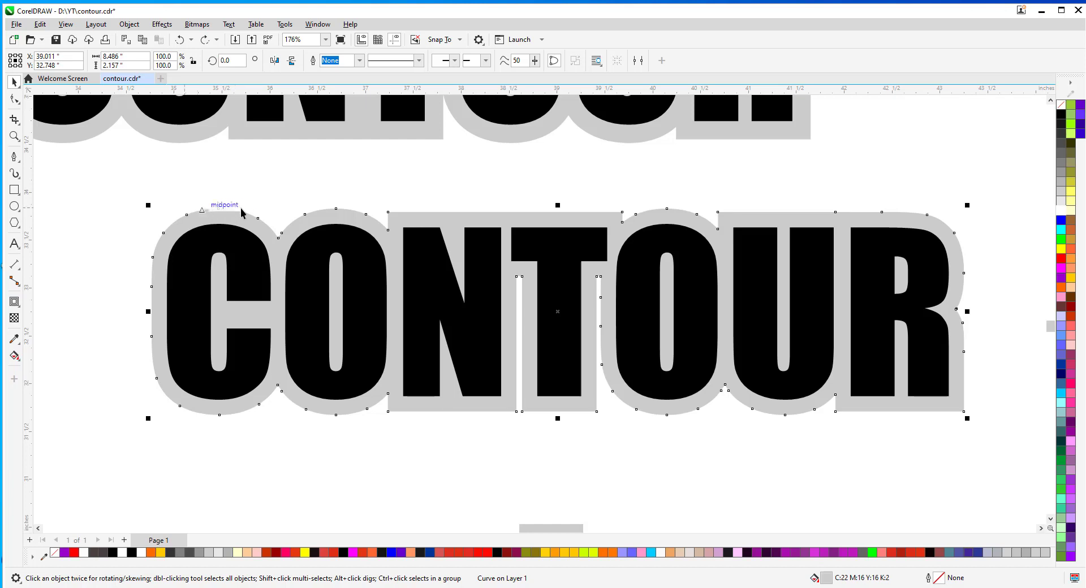
pyautogui.click(16, 304)
pyautogui.click(40, 313)
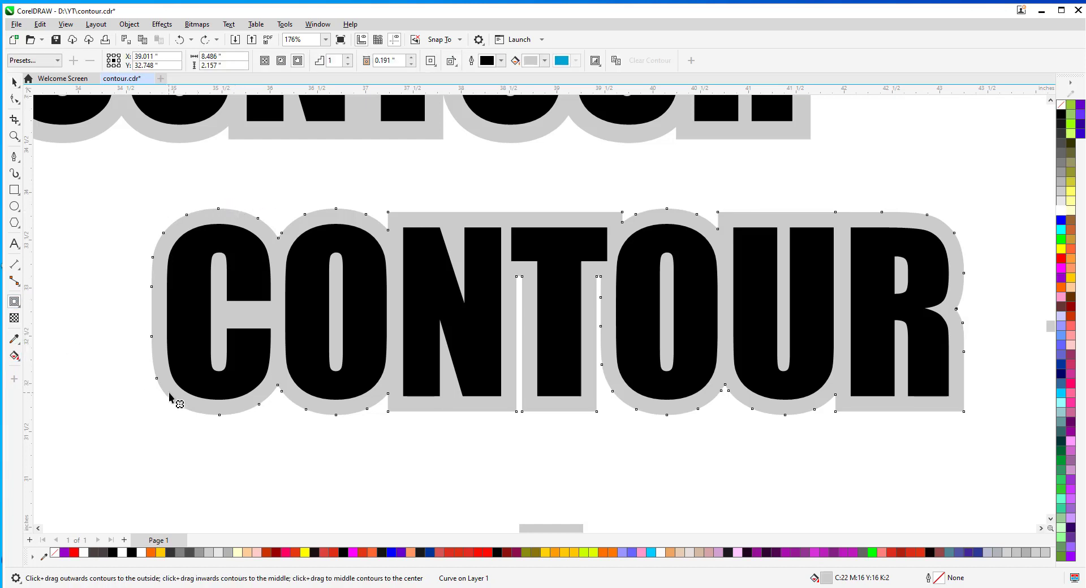
pyautogui.moveTo(169, 393); pyautogui.dragTo(147, 409)
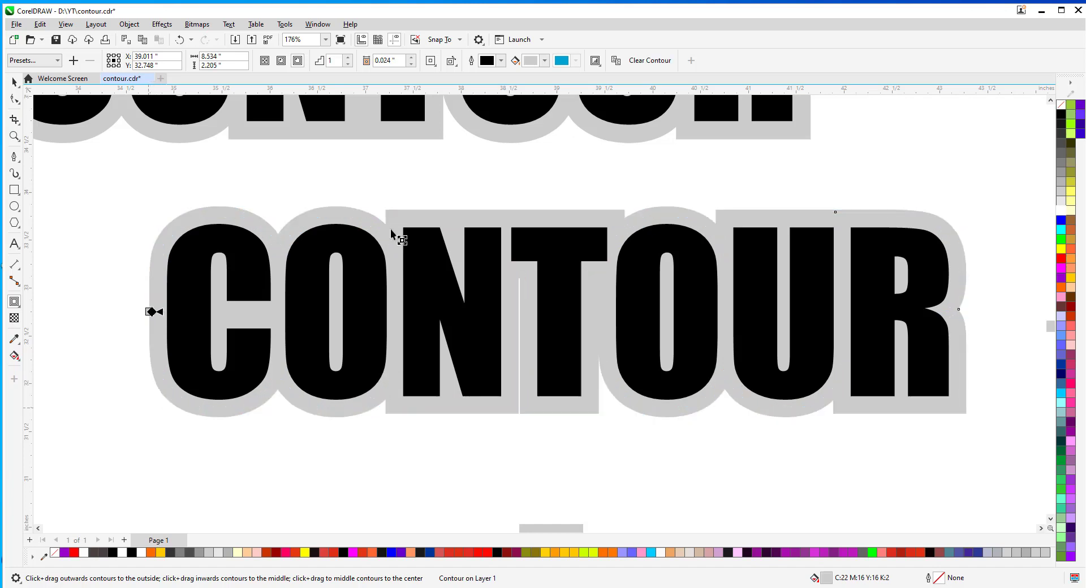
pyautogui.click(544, 61)
pyautogui.click(528, 190)
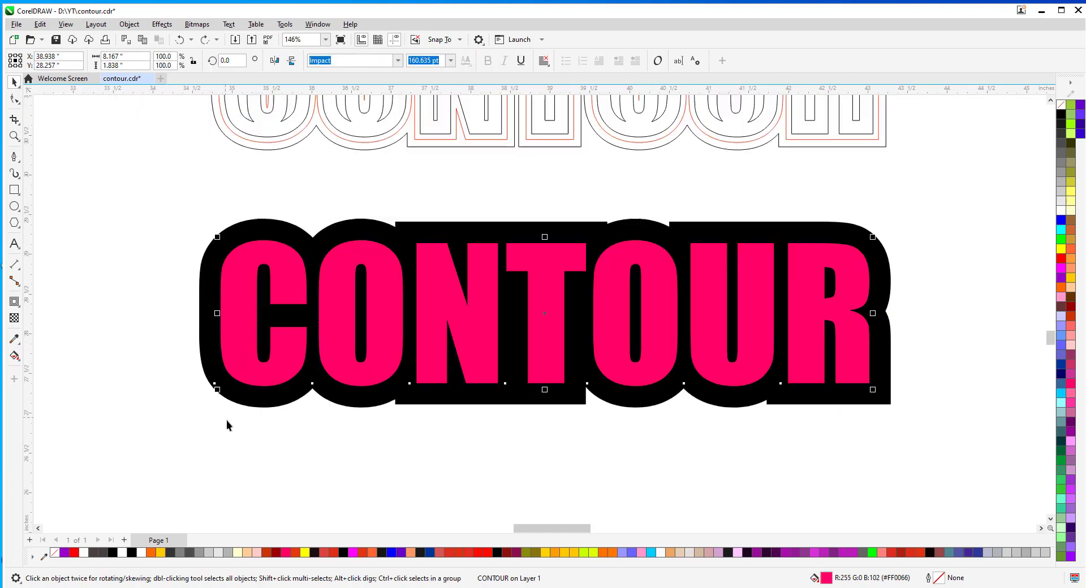
# - Apply a horizontal linear fountain fill from black to white across the full width of the black outline behind the pink CONTOUR text
pyautogui.click(256, 407)
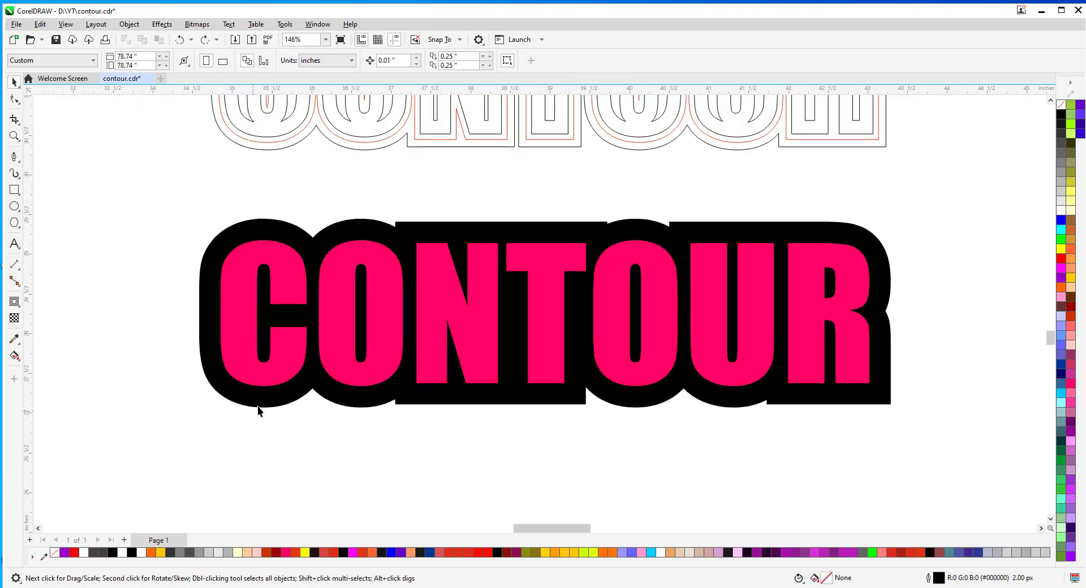
pyautogui.click(258, 405)
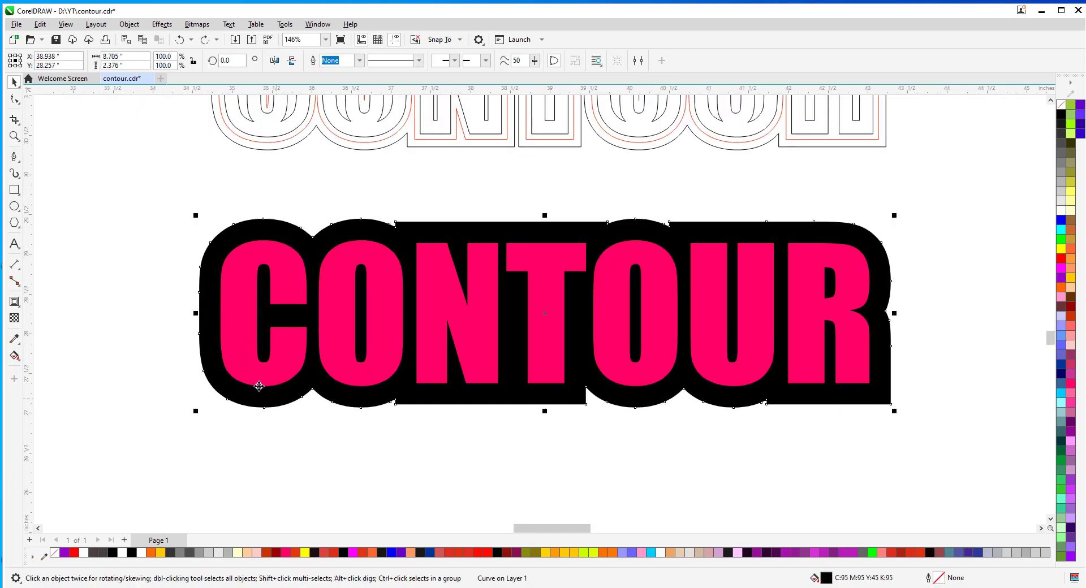
pyautogui.click(19, 358)
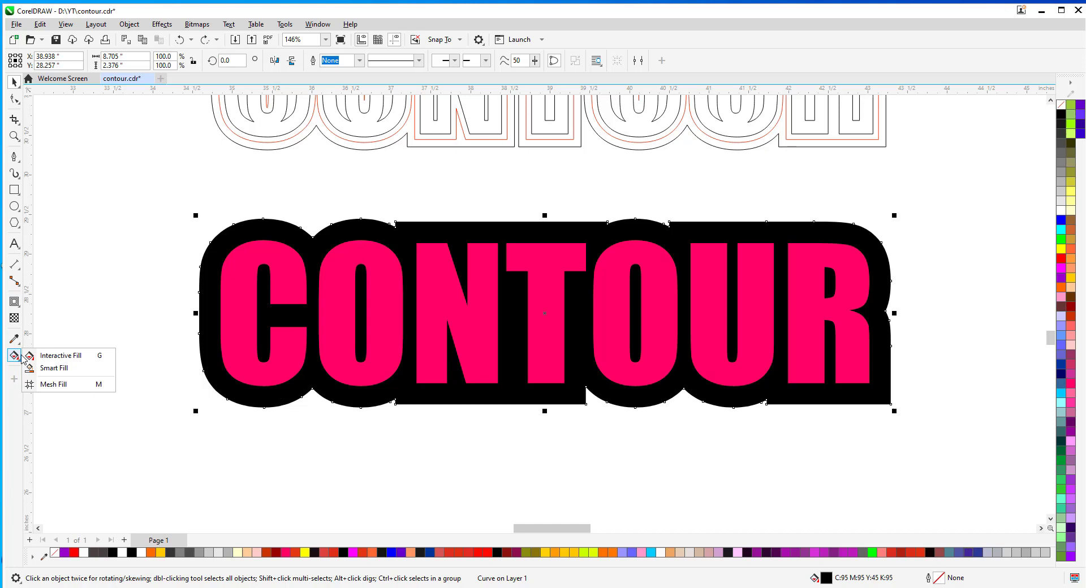
pyautogui.click(77, 356)
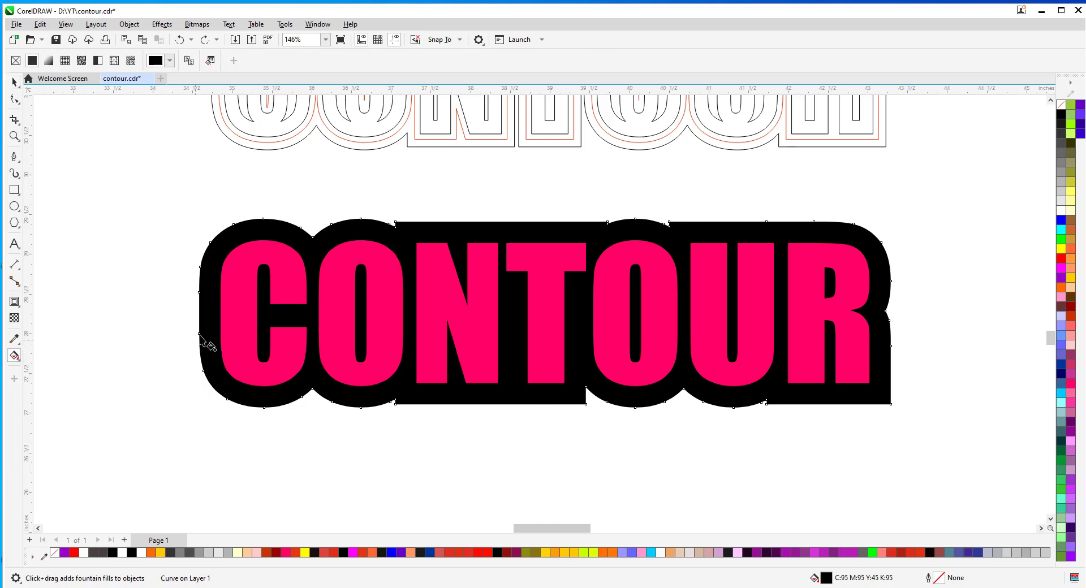
pyautogui.moveTo(199, 313); pyautogui.dragTo(891, 314)
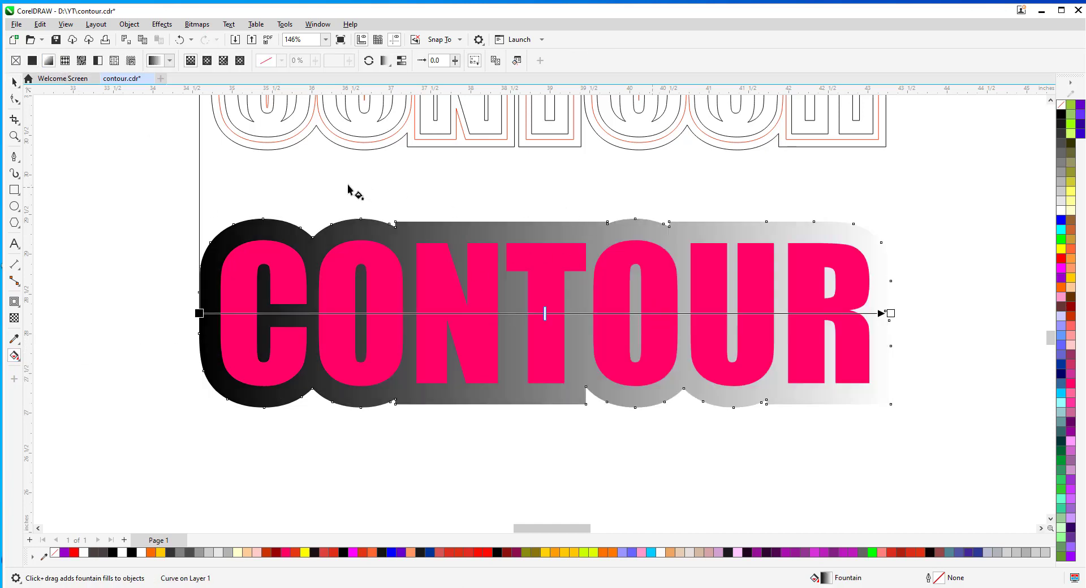
# - Change the outline shape's fountain fill to elliptical, with a golden yellow centre and an orange outer colour
pyautogui.click(207, 64)
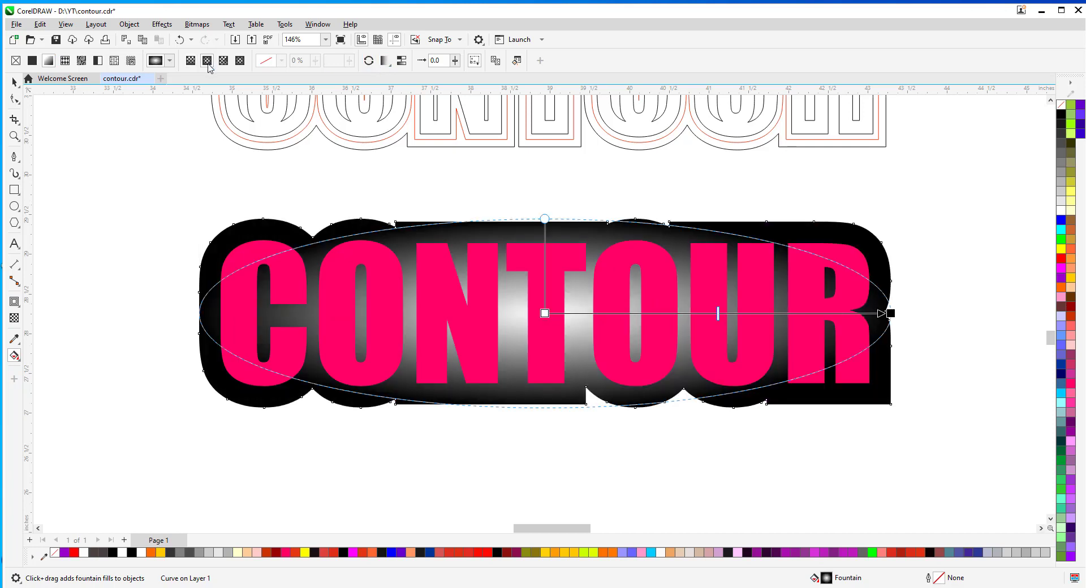
pyautogui.click(543, 313)
pyautogui.click(1070, 277)
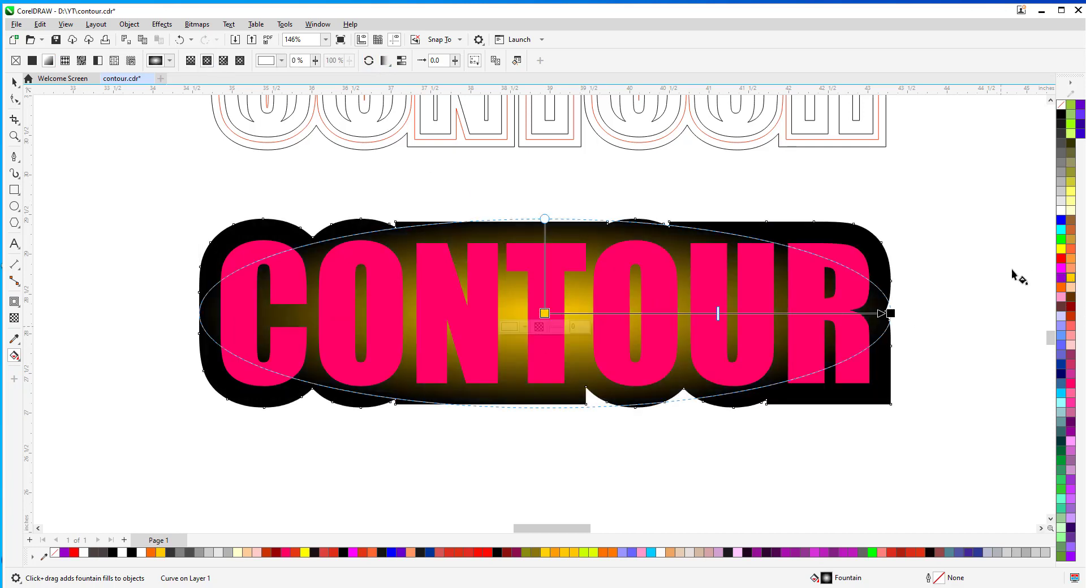
pyautogui.click(890, 313)
pyautogui.click(1062, 287)
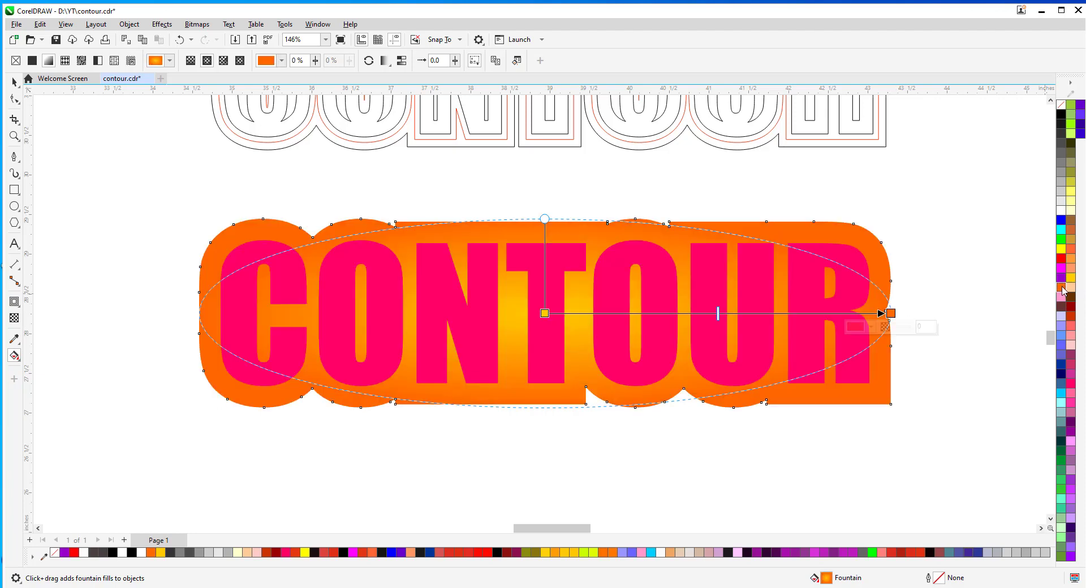
pyautogui.press('space')
pyautogui.click(351, 476)
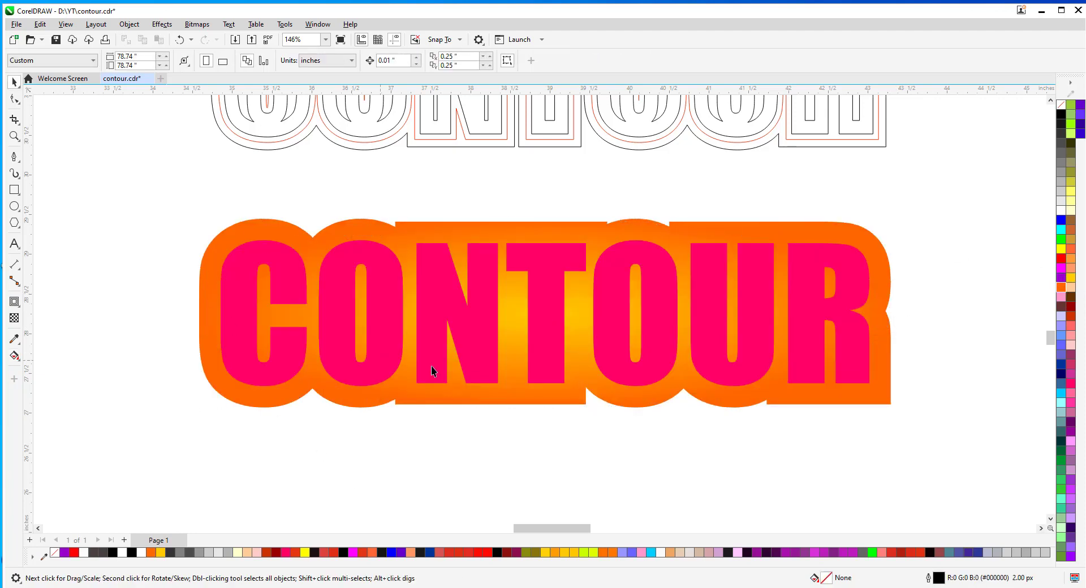
# - Try moving the pink CONTOUR text away from its orange outline shape, and undo the move
pyautogui.press('z')
pyautogui.rightClick(618, 364)
pyautogui.moveTo(272, 299); pyautogui.dragTo(842, 471)
pyautogui.press('space')
pyautogui.click(906, 353)
pyautogui.click(989, 356)
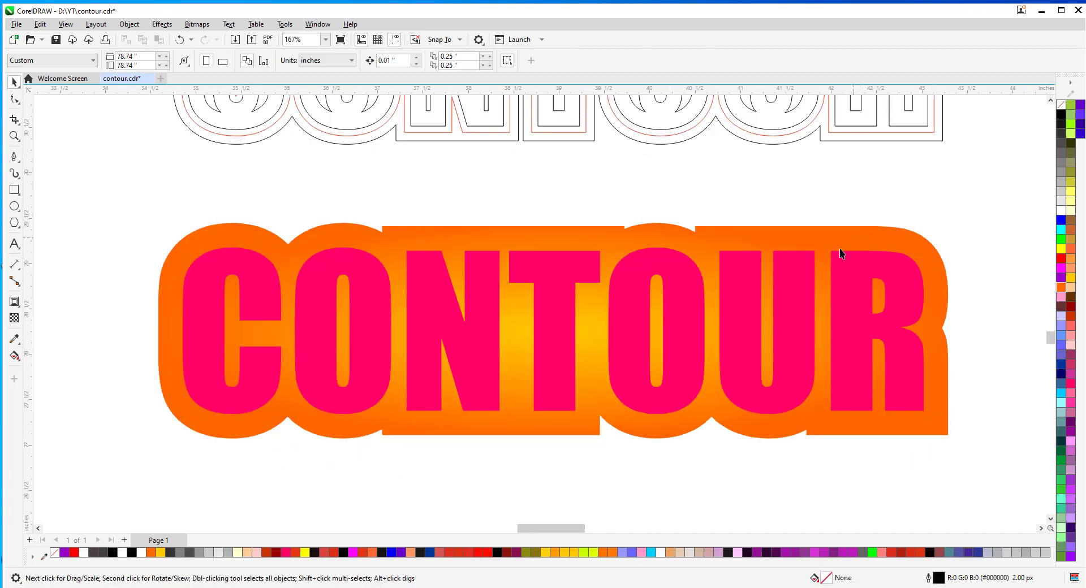
pyautogui.moveTo(750, 375); pyautogui.dragTo(696, 375)
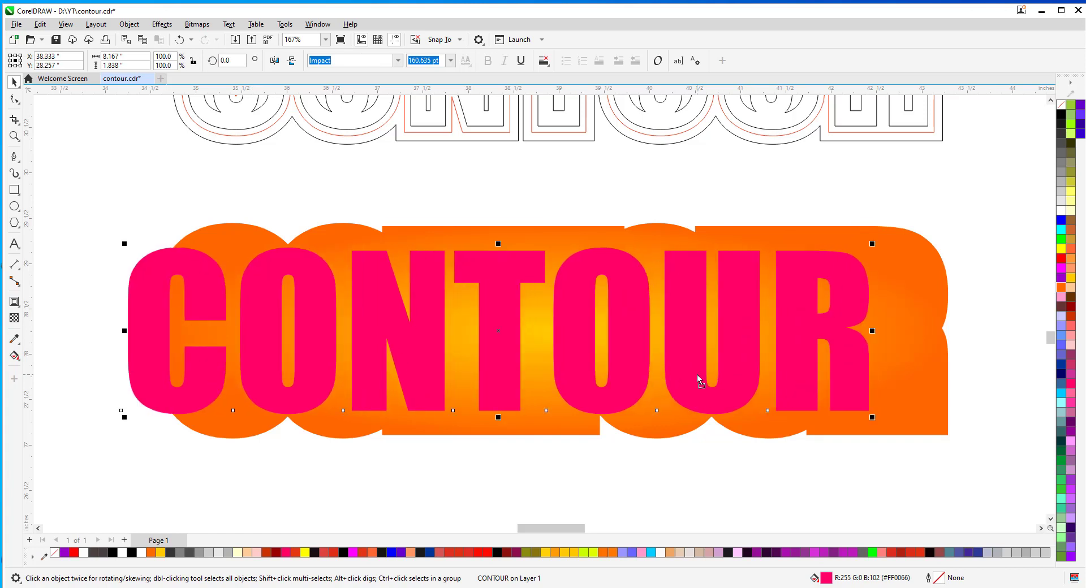
pyautogui.hotkey('ctrl', 'z')
# - Give the pink CONTOUR text a white outline with a width of 8.0 px
pyautogui.rightClick(1062, 212)
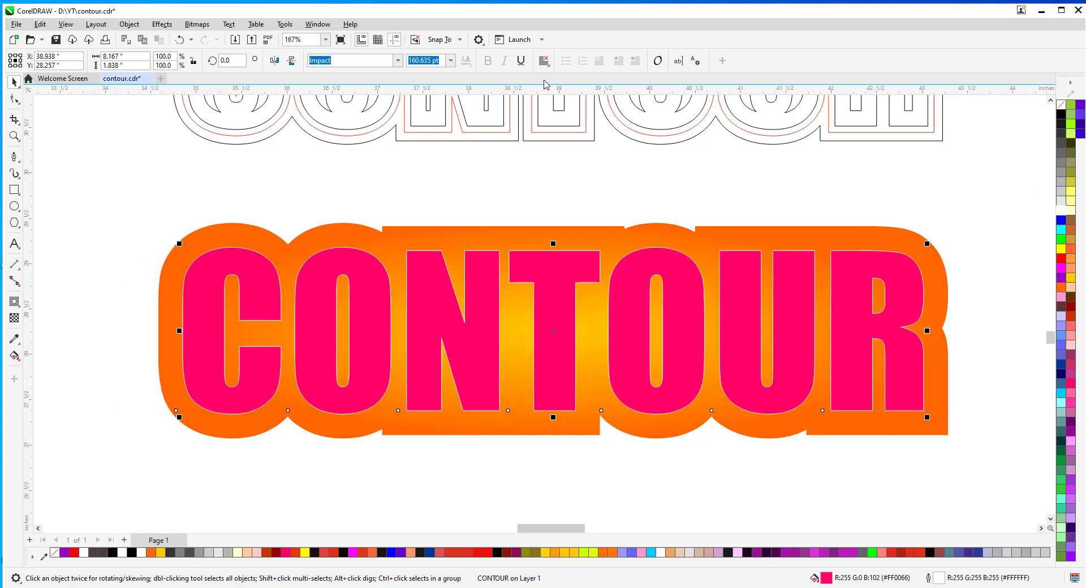
pyautogui.doubleClick(928, 578)
pyautogui.click(475, 260)
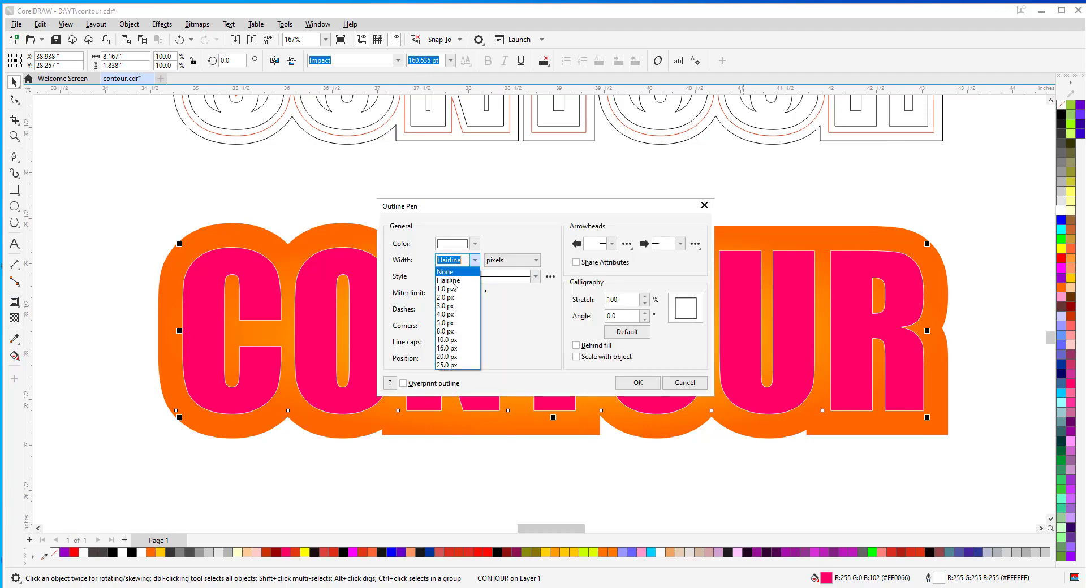
pyautogui.click(451, 331)
pyautogui.click(631, 385)
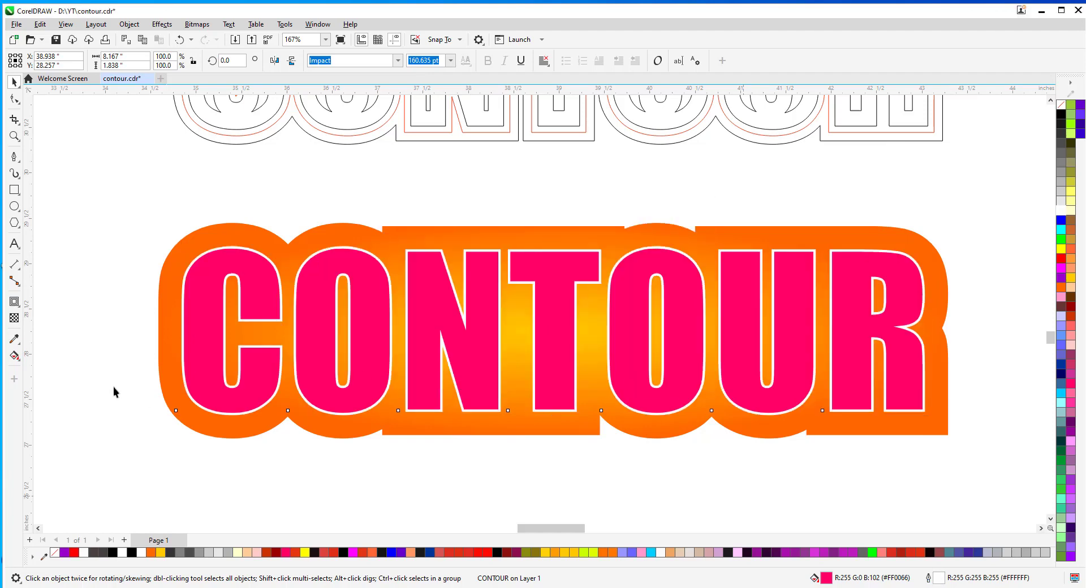
pyautogui.click(108, 386)
# - Move the pink and orange CONTOUR artwork up, closer to the line-contour version above it
pyautogui.press('z')
pyautogui.scroll(-2, 631, 355)
pyautogui.scroll(-1, 614, 319)
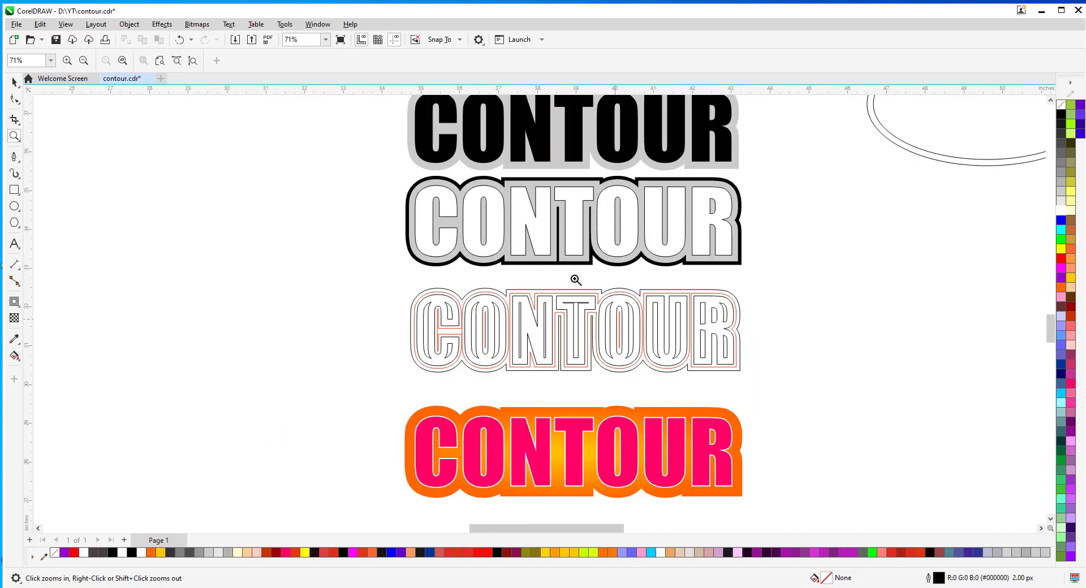
pyautogui.press('space')
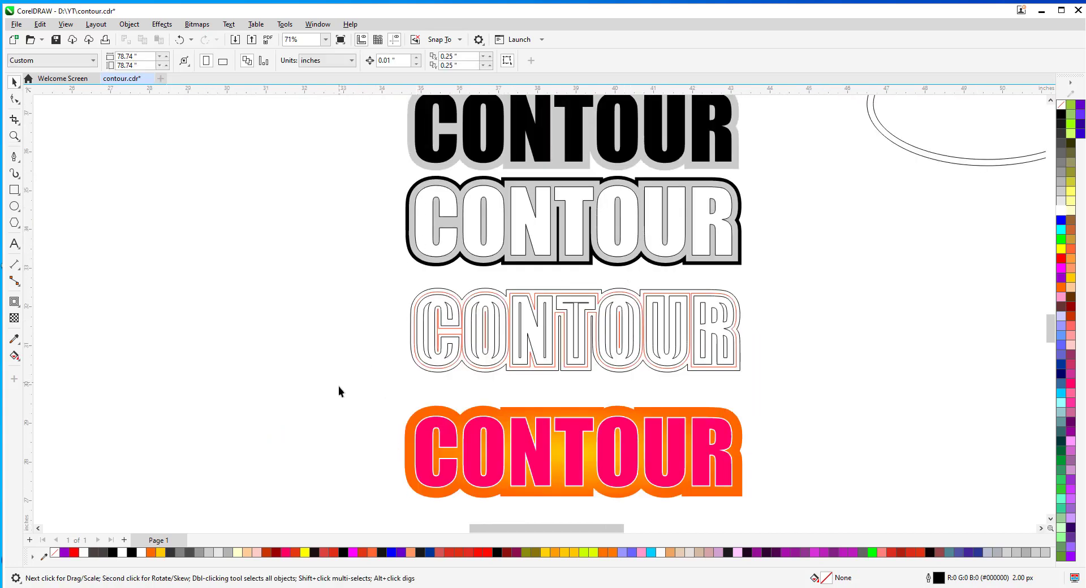
pyautogui.moveTo(803, 501); pyautogui.dragTo(802, 501)
pyautogui.moveTo(582, 455); pyautogui.dragTo(584, 437)
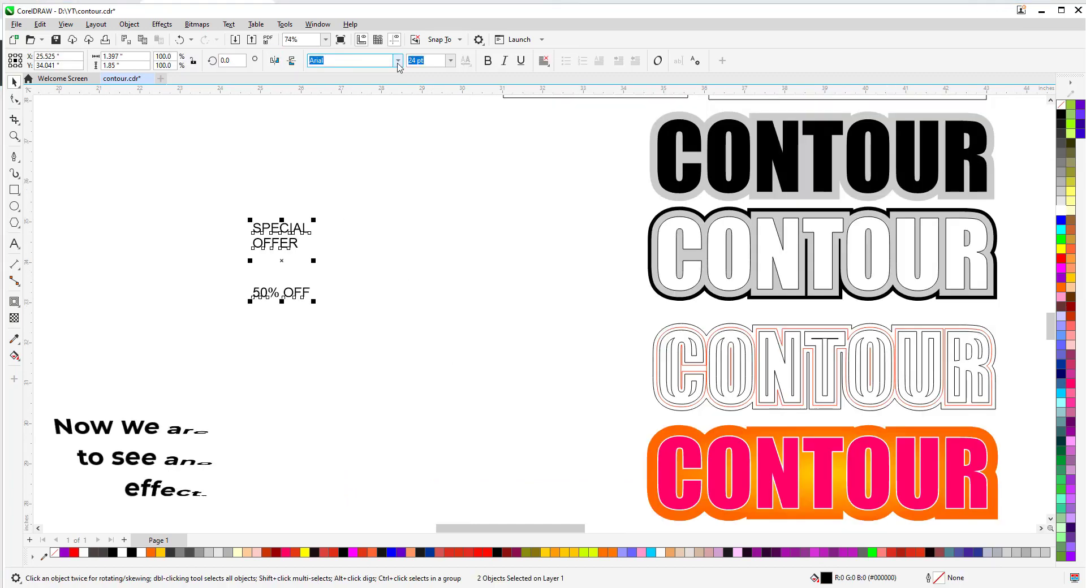
# - Set the SPECIAL OFFER and 50% OFF texts to the Impact font and move SPECIAL OFFER up and left
pyautogui.click(398, 60)
pyautogui.click(340, 95)
pyautogui.press('z')
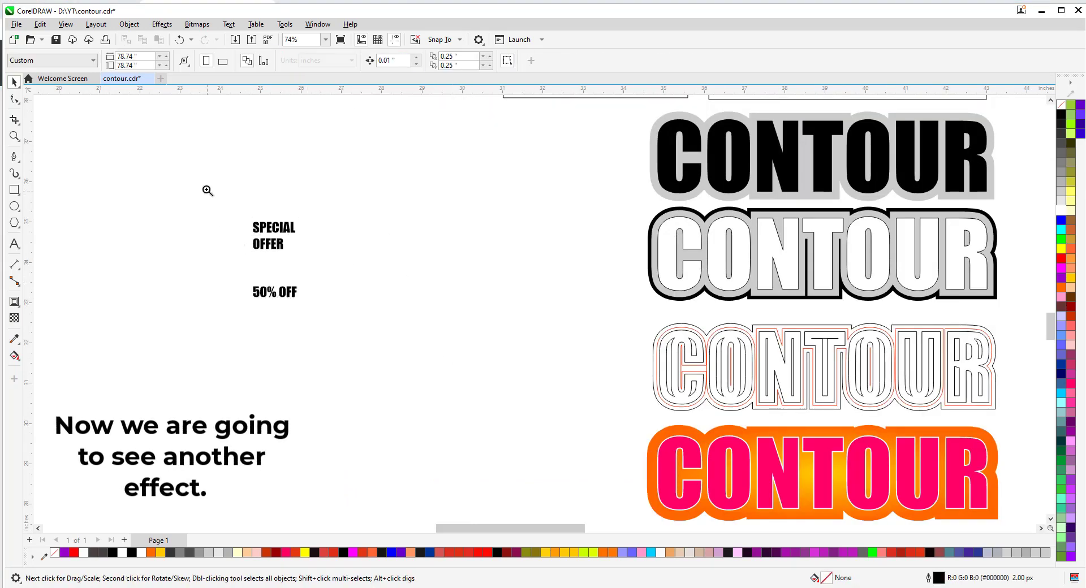
pyautogui.moveTo(206, 188); pyautogui.dragTo(428, 351)
pyautogui.press('space')
pyautogui.moveTo(420, 244); pyautogui.dragTo(397, 215)
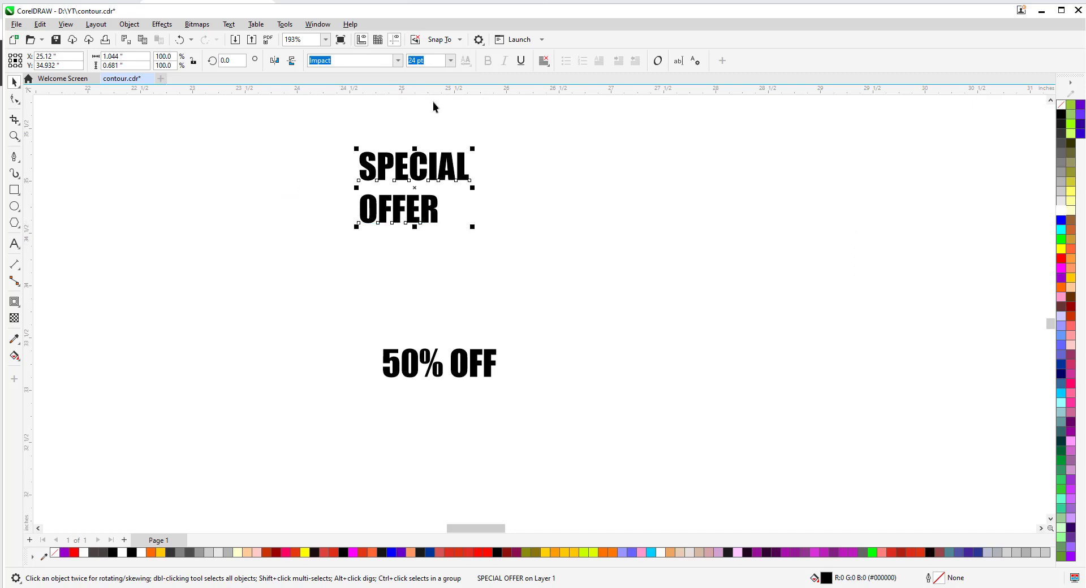
# - Shift the SPECIAL OFFER text slightly down and left, and break it apart into separate lines
pyautogui.click(338, 203)
pyautogui.click(398, 213)
pyautogui.click(127, 27)
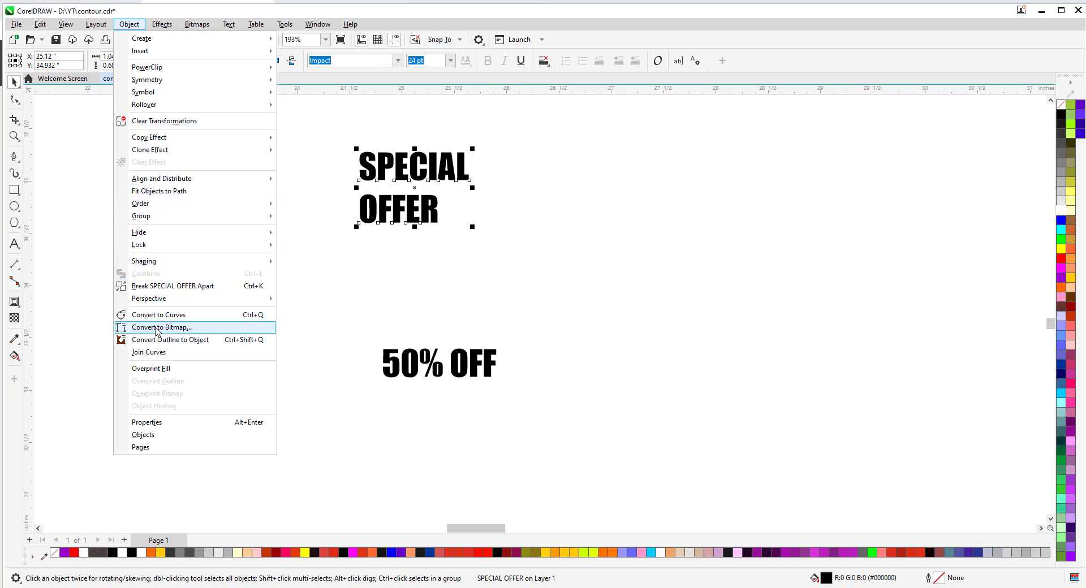
pyautogui.click(486, 308)
pyautogui.click(396, 215)
pyautogui.moveTo(442, 169); pyautogui.dragTo(428, 178)
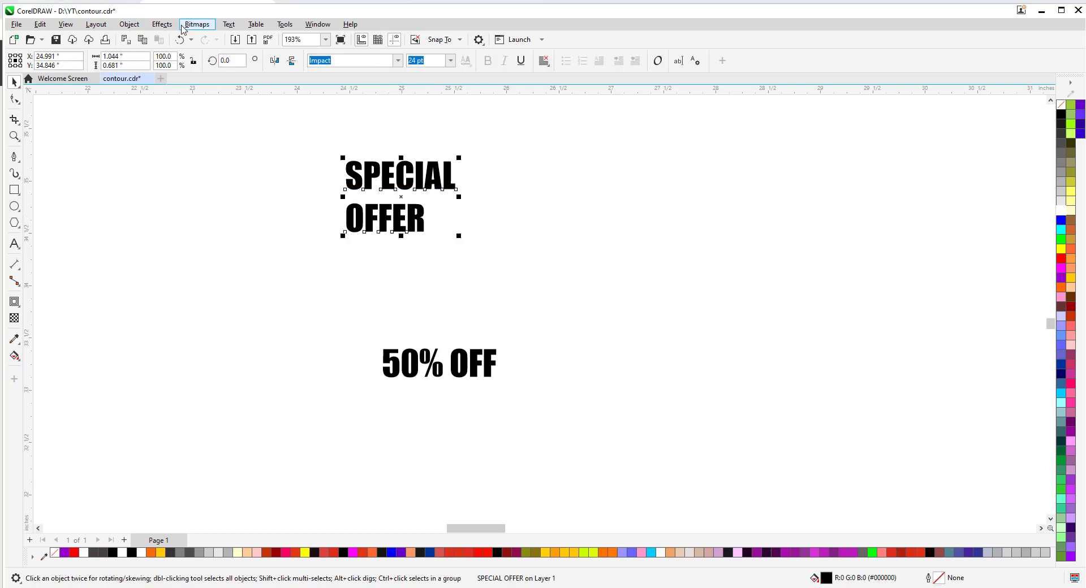
pyautogui.click(130, 24)
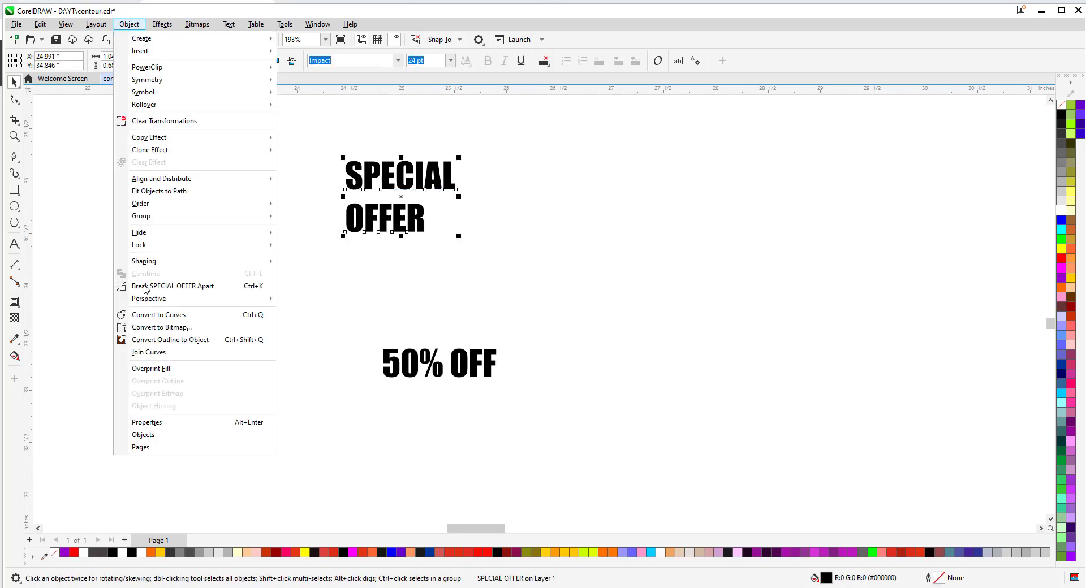
pyautogui.click(186, 289)
# - Move OFFER up close beneath SPECIAL, enlarge it to about 142% and centre the two words horizontally
pyautogui.press('F2')
pyautogui.moveTo(294, 124); pyautogui.dragTo(561, 325)
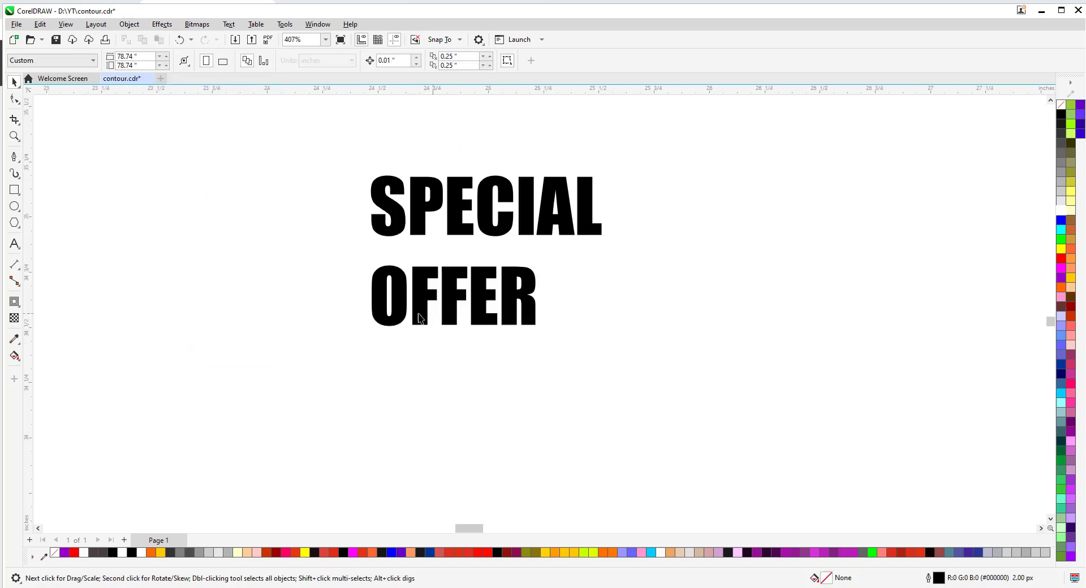
pyautogui.moveTo(400, 311); pyautogui.dragTo(400, 286)
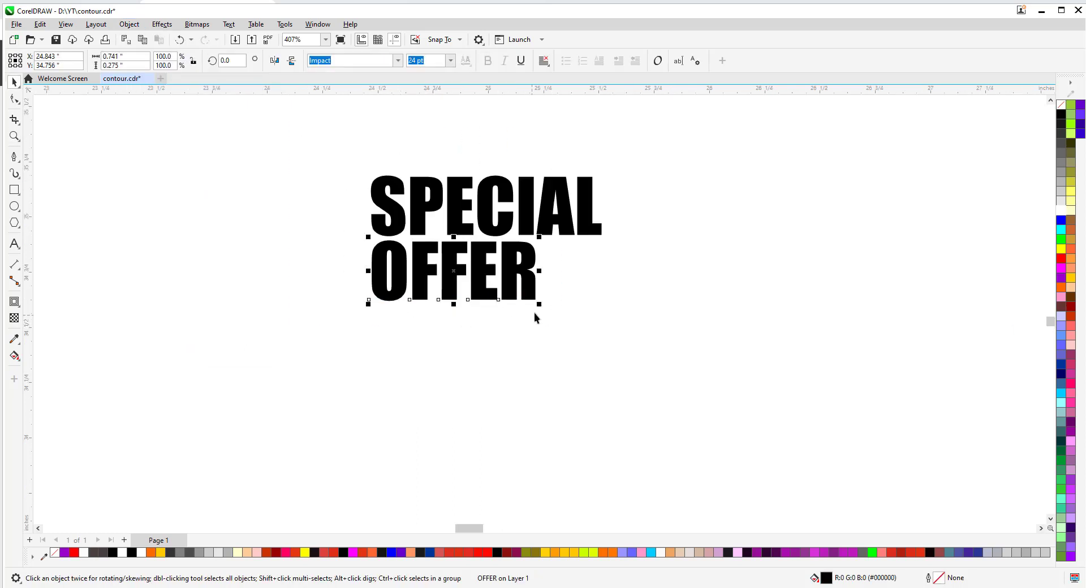
pyautogui.moveTo(552, 318); pyautogui.dragTo(606, 361)
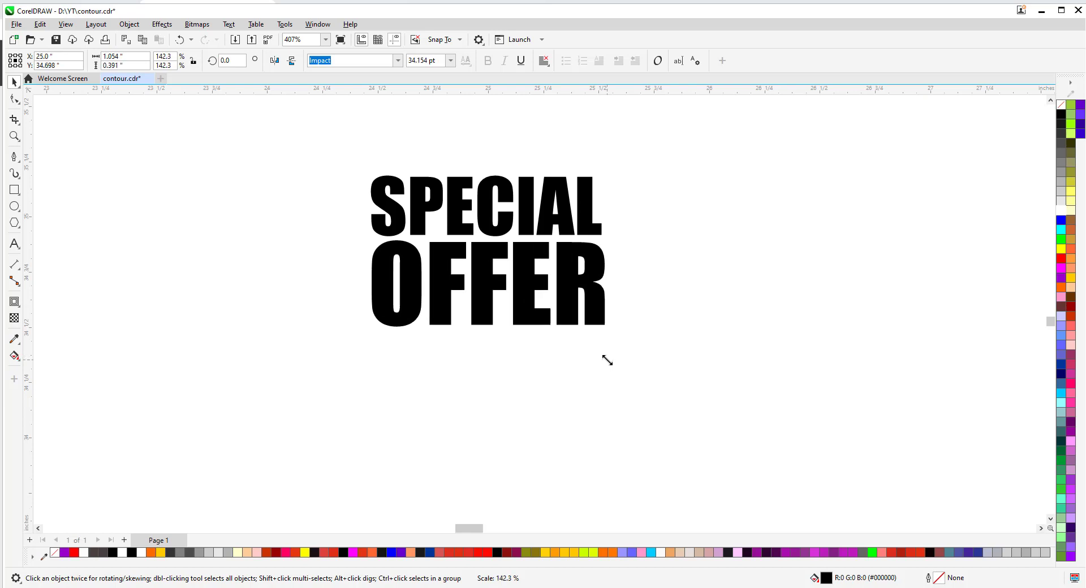
pyautogui.moveTo(313, 133); pyautogui.dragTo(742, 404)
pyautogui.press('c')
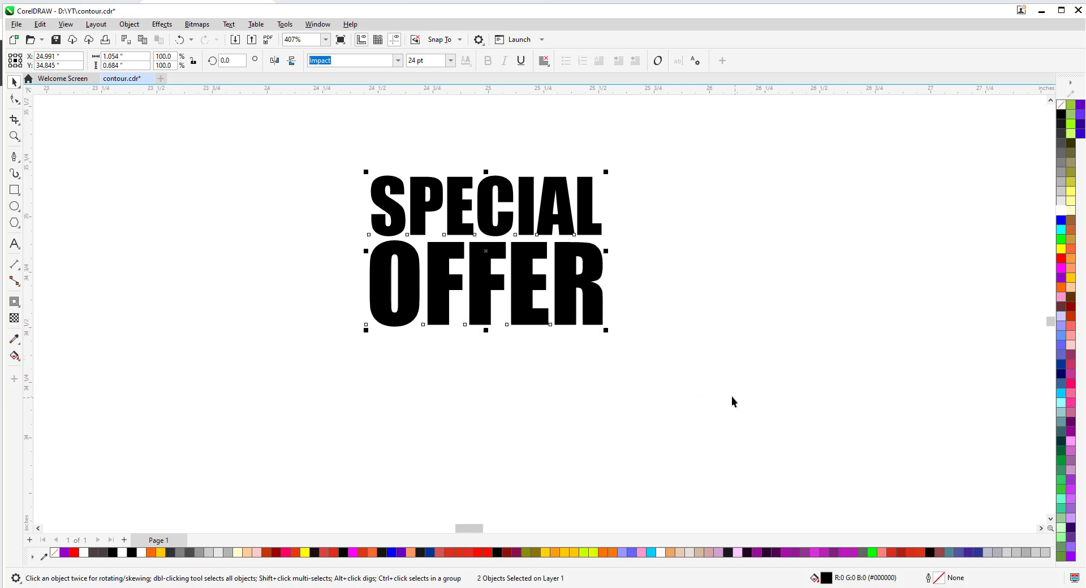
# - Place the 50% OFF text just below OFFER and scale it to about 1.01 inches wide
pyautogui.press('z')
pyautogui.rightClick(516, 357)
pyautogui.press('space')
pyautogui.moveTo(444, 380); pyautogui.dragTo(408, 268)
pyautogui.press('z')
pyautogui.moveTo(292, 130); pyautogui.dragTo(546, 323)
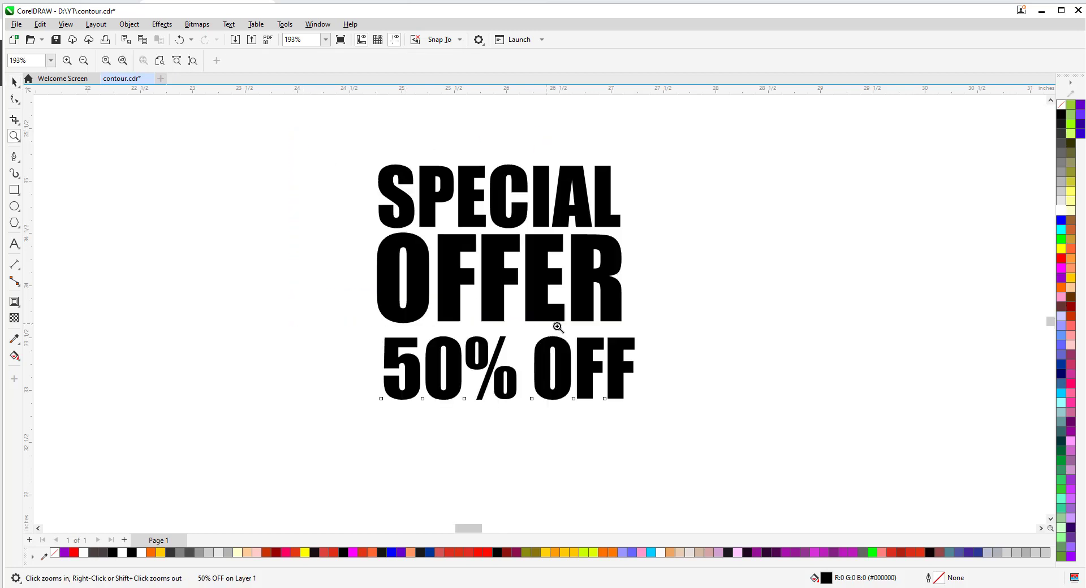
pyautogui.press('space')
pyautogui.moveTo(637, 403)
pyautogui.mouseDown()
pyautogui.moveTo(623, 410)
pyautogui.moveTo(633, 406)
pyautogui.mouseUp()
pyautogui.moveTo(544, 395); pyautogui.dragTo(548, 406)
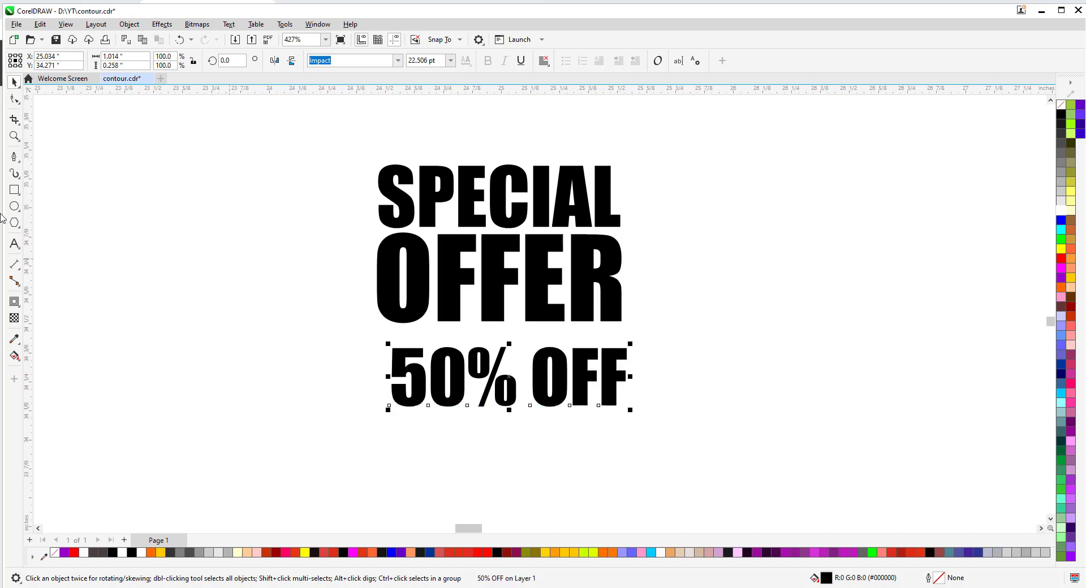
# - Draw a rectangle about 1.22 by 0.38 inches around 50% OFF, centre both on each other and shift them slightly left
pyautogui.click(15, 175)
pyautogui.click(15, 189)
pyautogui.moveTo(365, 332); pyautogui.dragTo(650, 421)
pyautogui.press('space')
pyautogui.moveTo(740, 471); pyautogui.dragTo(300, 320)
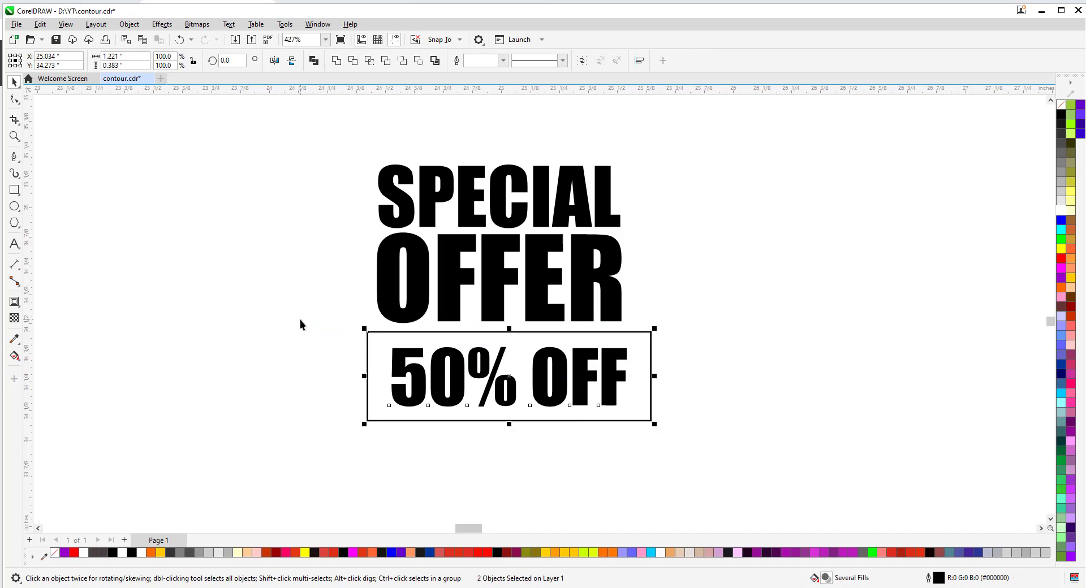
pyautogui.click(688, 330)
pyautogui.moveTo(335, 460); pyautogui.dragTo(333, 460)
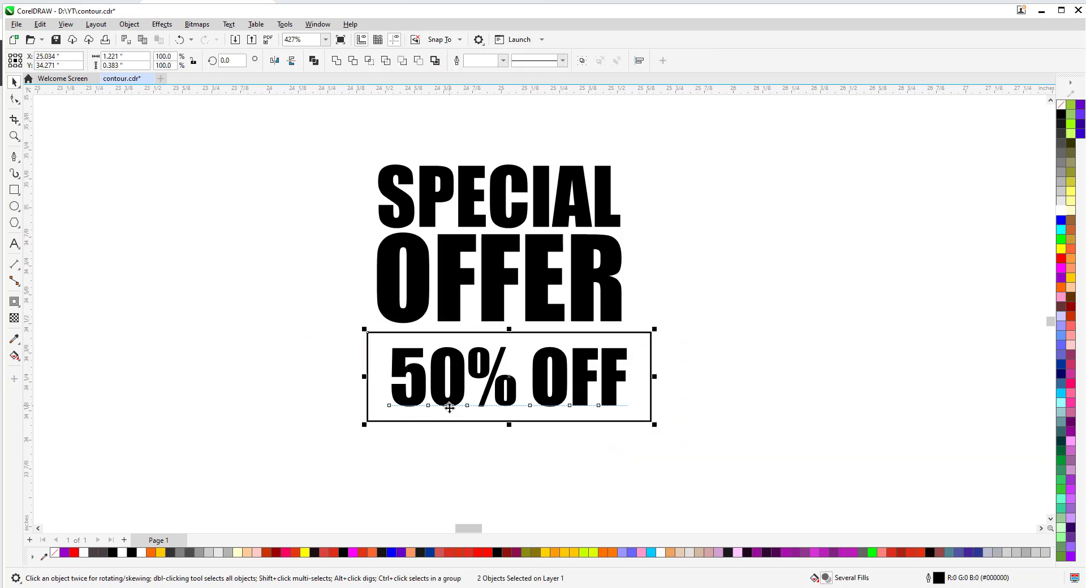
pyautogui.moveTo(449, 407); pyautogui.dragTo(445, 407)
pyautogui.click(523, 470)
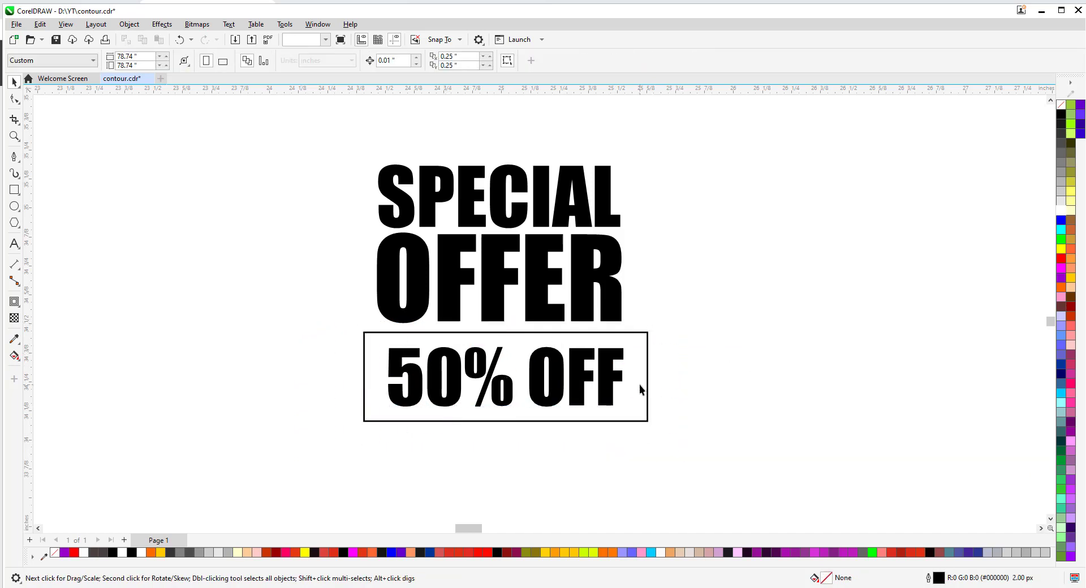
# - Widen the rectangle on both sides to about 1.375 inches and move it with 50% OFF up against OFFER
pyautogui.click(647, 378)
pyautogui.moveTo(651, 377); pyautogui.dragTo(669, 381)
pyautogui.moveTo(712, 309); pyautogui.dragTo(325, 453)
pyautogui.moveTo(449, 405); pyautogui.dragTo(450, 401)
pyautogui.click(571, 452)
# - Round all four corners of the rectangle around 50% OFF to a radius of about 0.092 inches
pyautogui.click(648, 402)
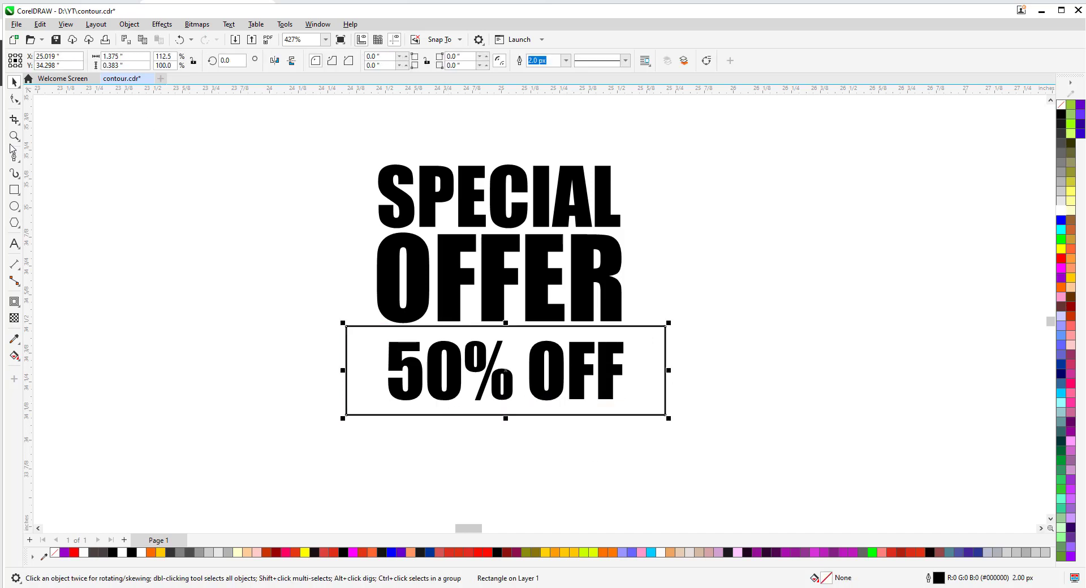
pyautogui.click(15, 100)
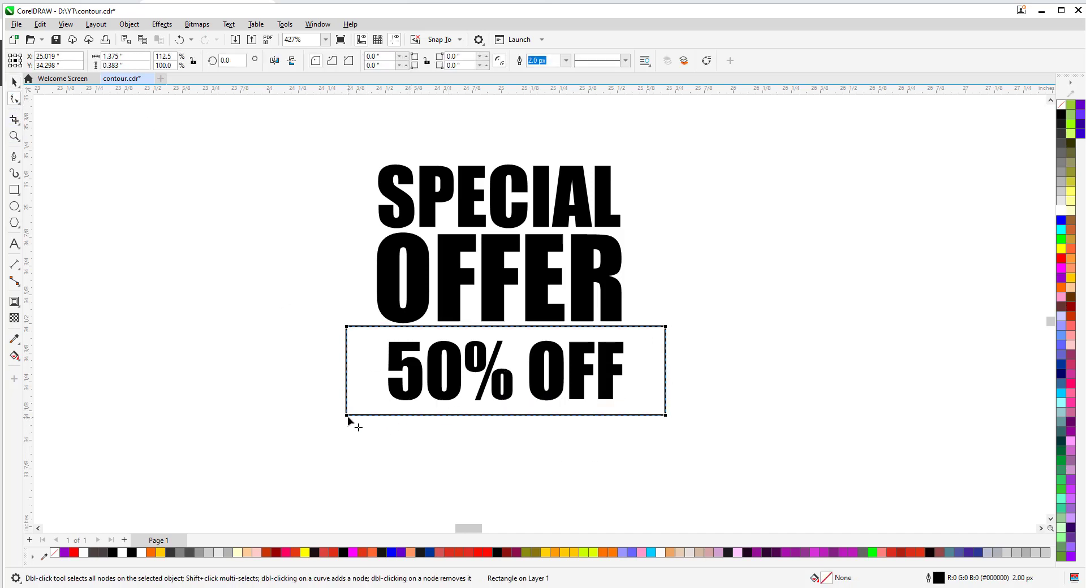
pyautogui.moveTo(347, 416); pyautogui.dragTo(368, 422)
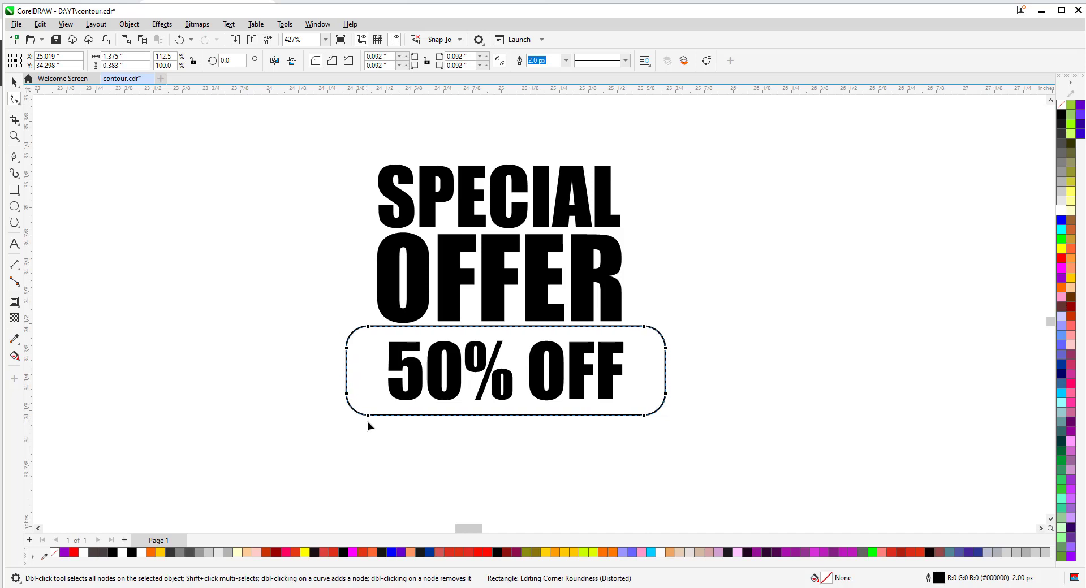
pyautogui.press('space')
# - Select SPECIAL, OFFER and the rounded rectangle without the 50% OFF text, try moving them aside, and undo the move
pyautogui.moveTo(306, 145); pyautogui.dragTo(627, 324)
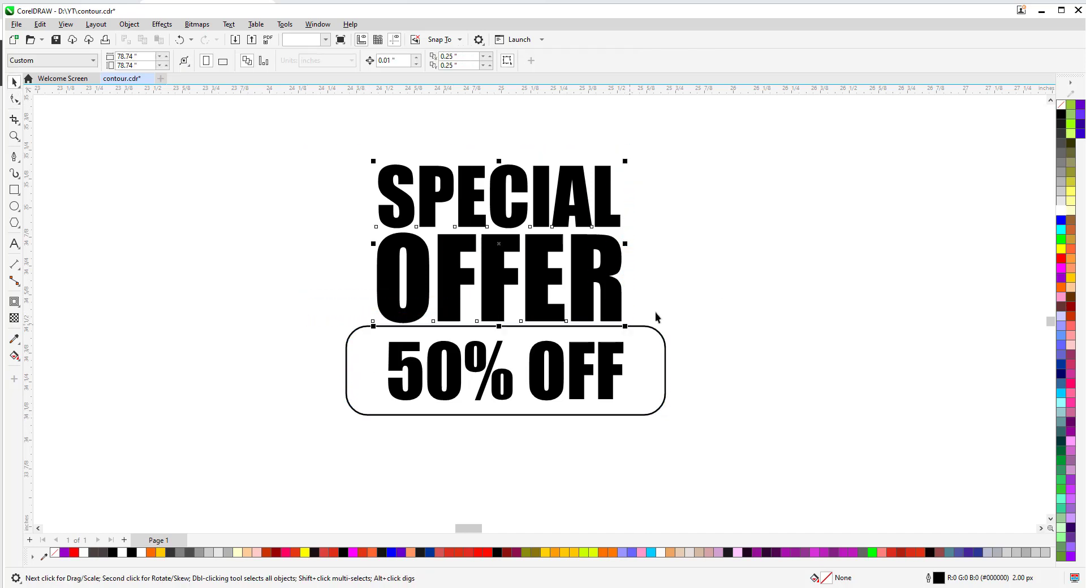
pyautogui.keyDown('shift'); pyautogui.click(348, 354); pyautogui.keyUp('shift')
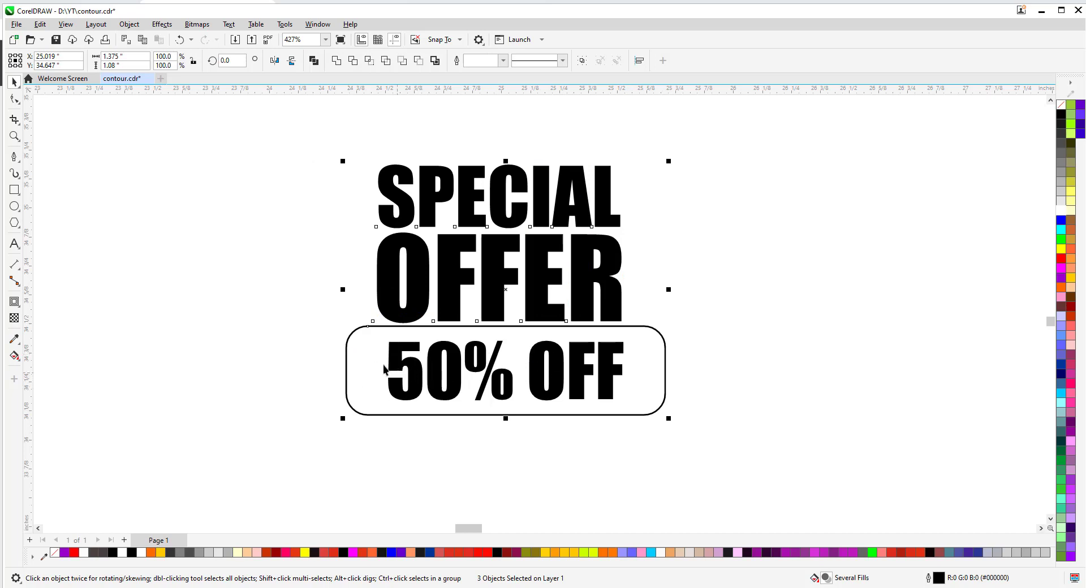
pyautogui.click(327, 172)
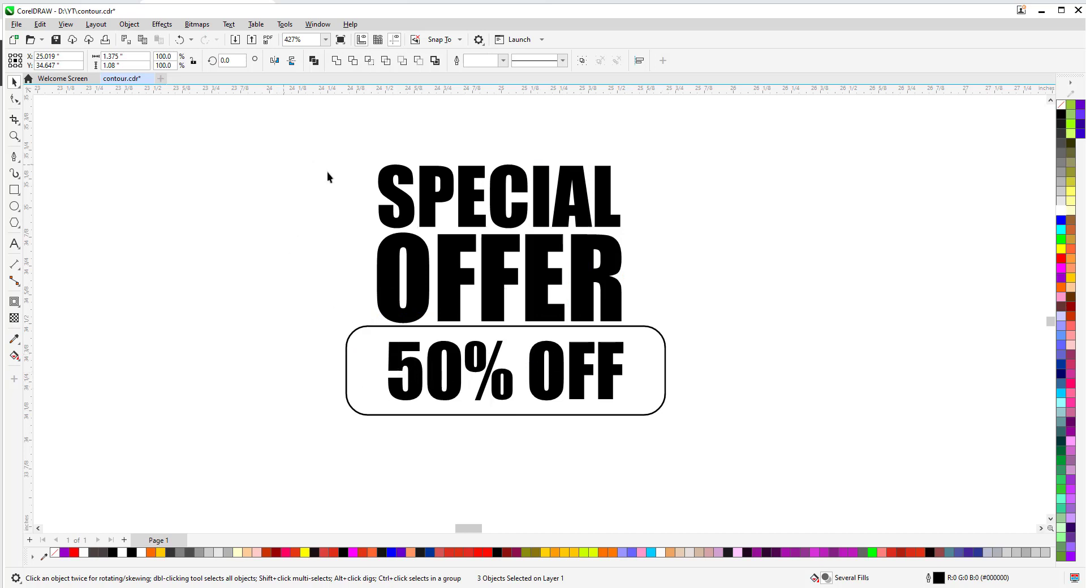
pyautogui.click(387, 189)
pyautogui.keyDown('shift'); pyautogui.click(350, 355); pyautogui.keyUp('shift')
pyautogui.moveTo(351, 358); pyautogui.dragTo(767, 353)
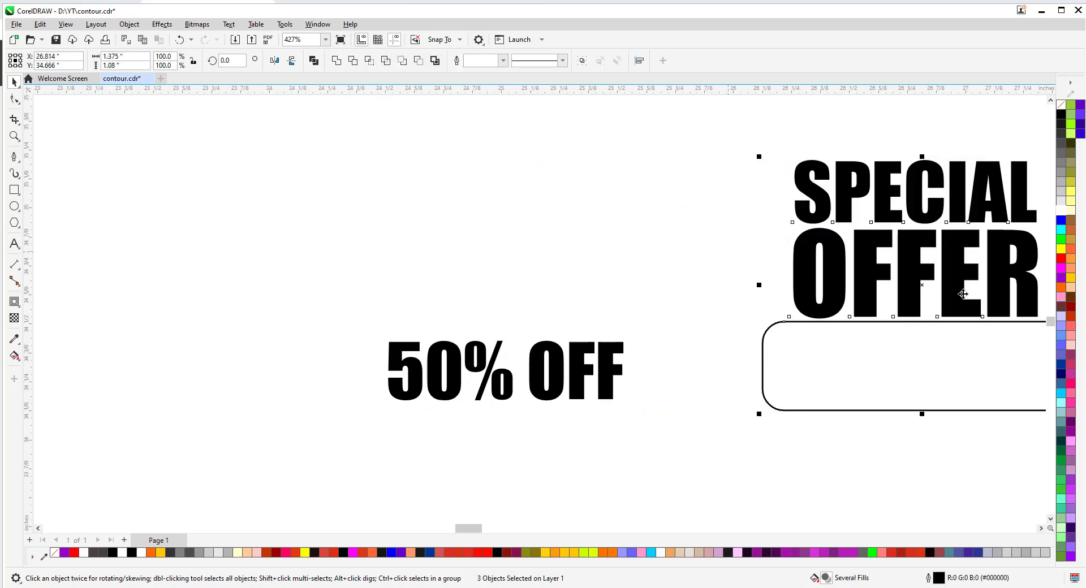
pyautogui.hotkey('ctrl', 'z')
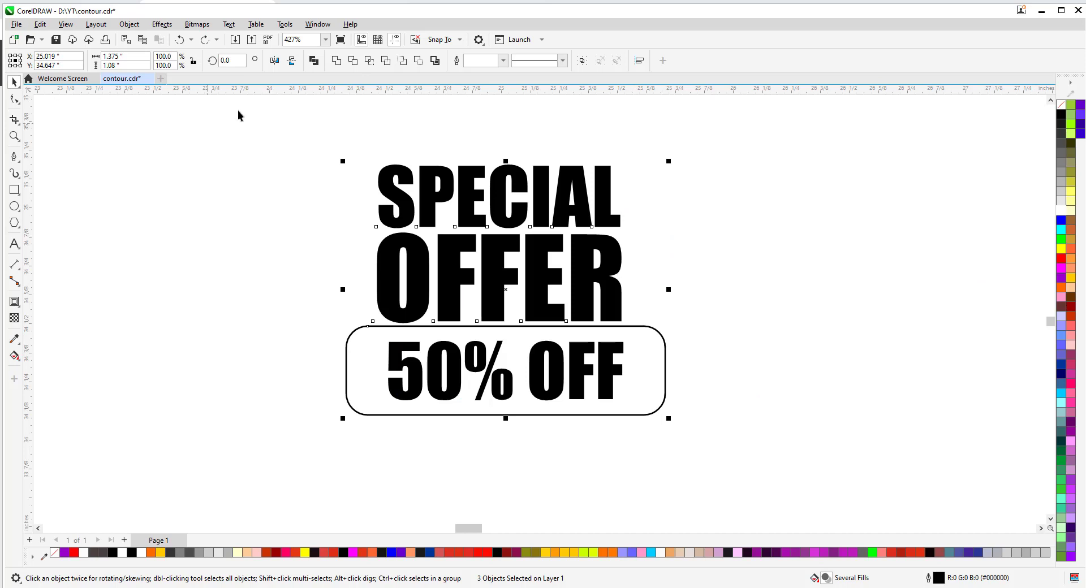
# - Weld SPECIAL, OFFER and the rounded rectangle into one curve, test it by moving it off the 50% OFF text, and undo the move
pyautogui.click(336, 61)
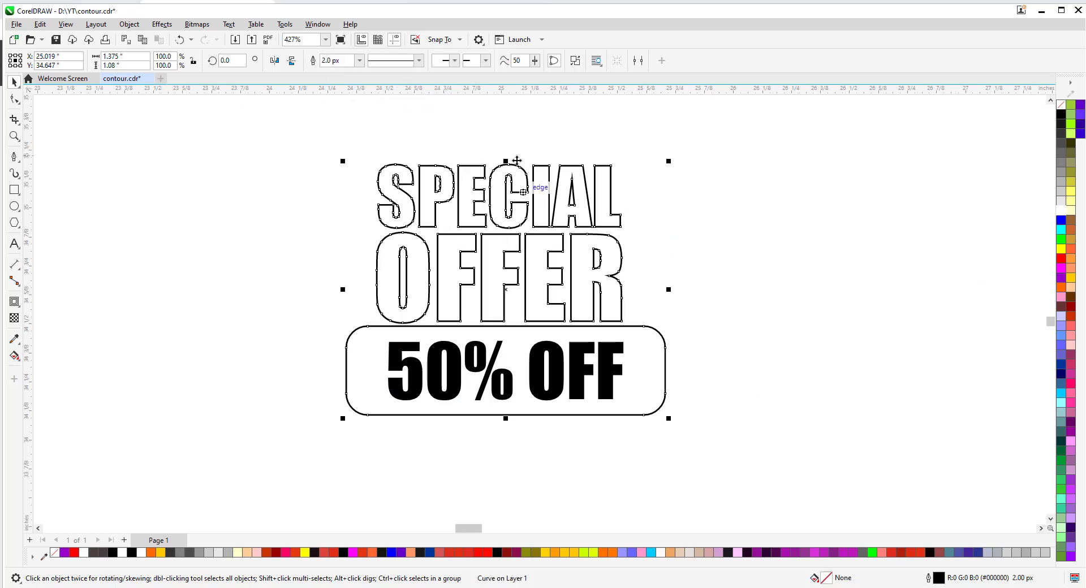
pyautogui.moveTo(599, 285); pyautogui.dragTo(914, 267)
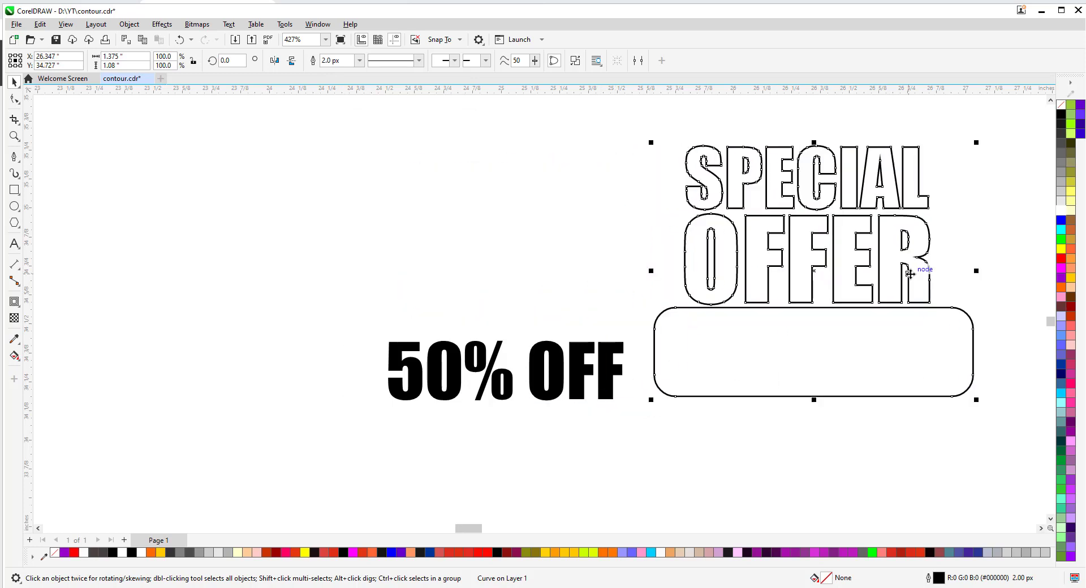
pyautogui.hotkey('ctrl', 'z')
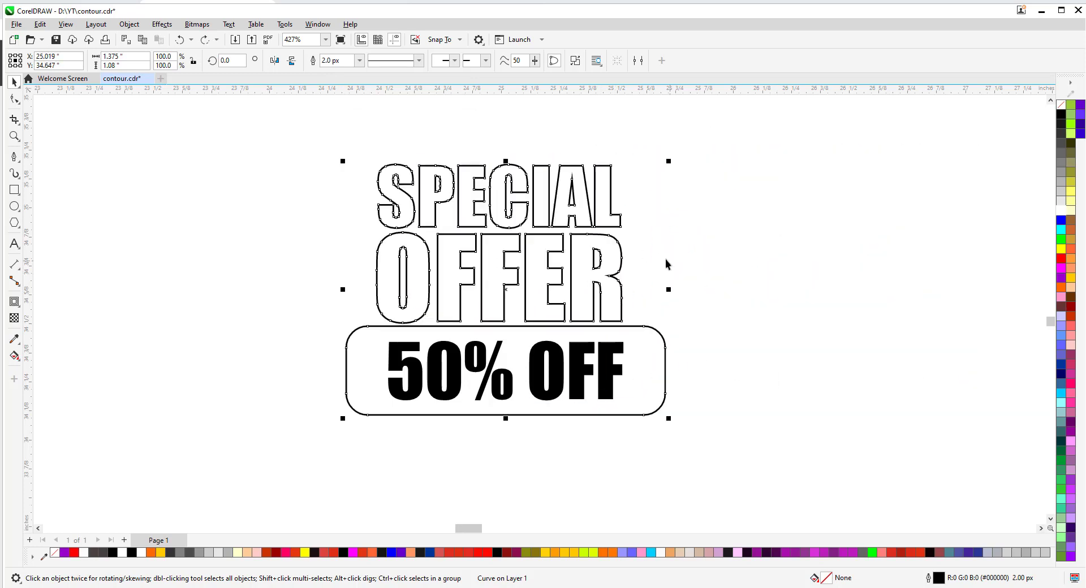
# - Fill the welded shape with red, send it behind the 50% OFF text and remove its black outline
pyautogui.click(1060, 259)
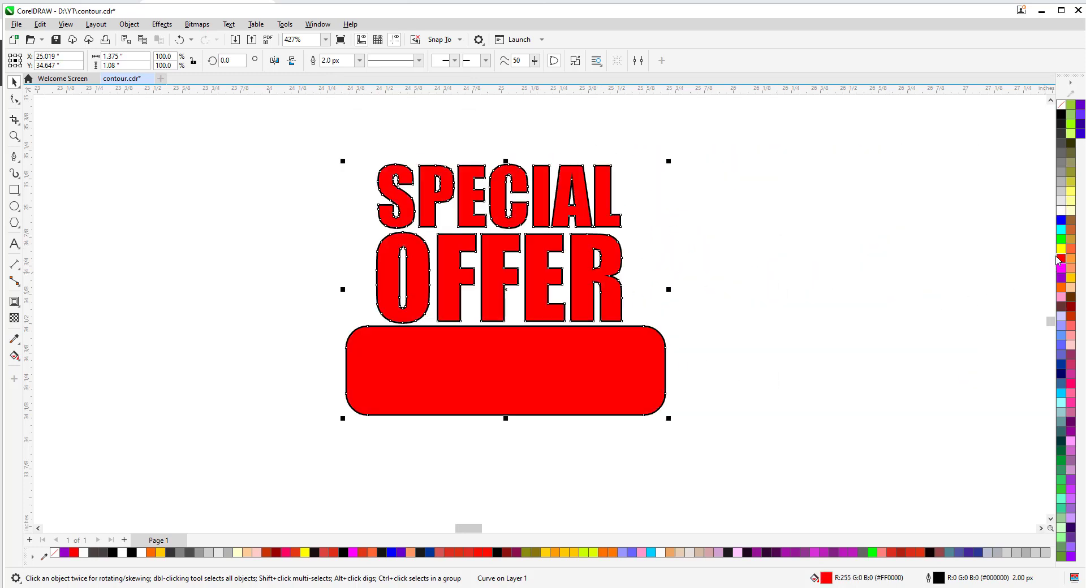
pyautogui.hotkey('shift', 'pagedown')
pyautogui.click(812, 271)
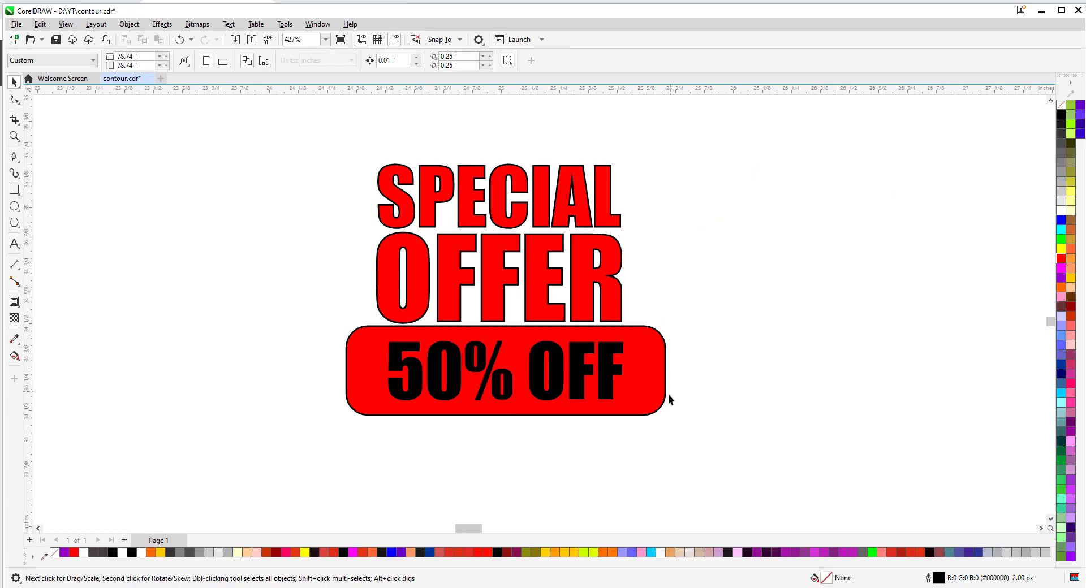
pyautogui.click(663, 387)
pyautogui.rightClick(1061, 109)
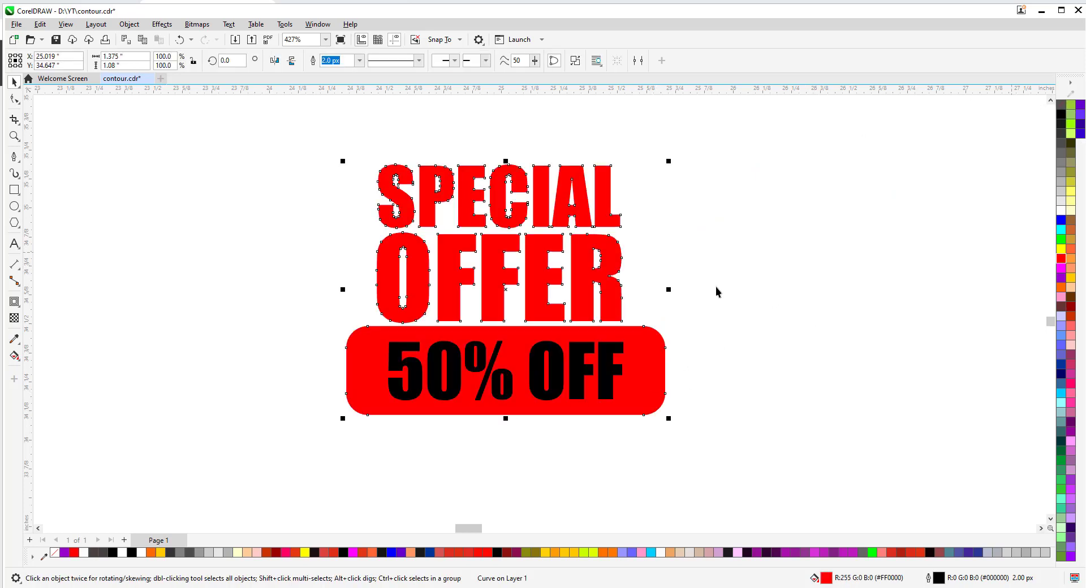
# - Fill the 50% OFF text with white
pyautogui.click(682, 381)
pyautogui.click(592, 393)
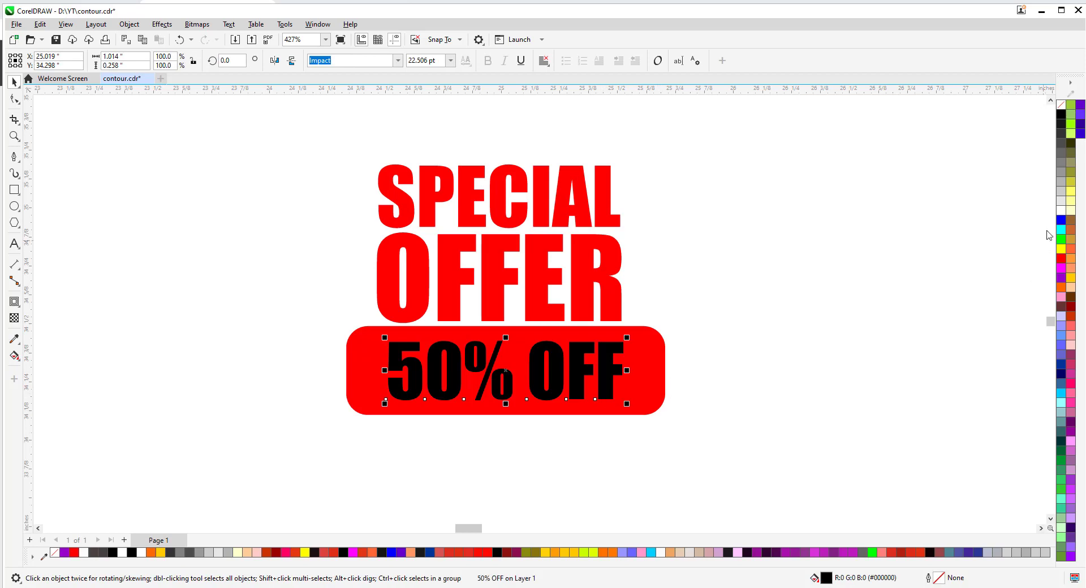
pyautogui.click(1061, 210)
# - Try moving the red welded shape away from the 50% OFF text and undo the move
pyautogui.click(661, 389)
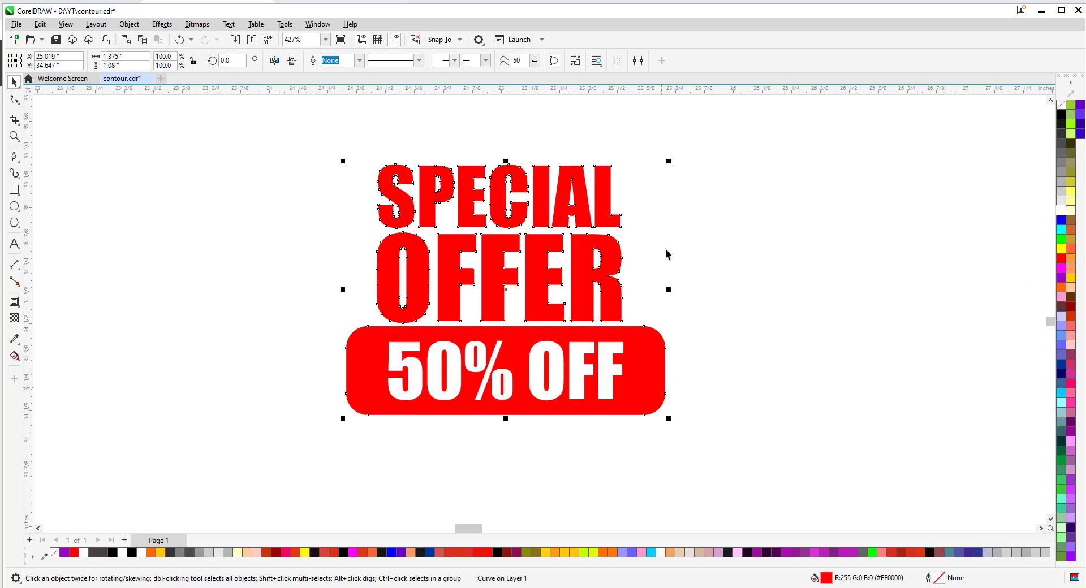
pyautogui.moveTo(668, 380); pyautogui.dragTo(935, 355)
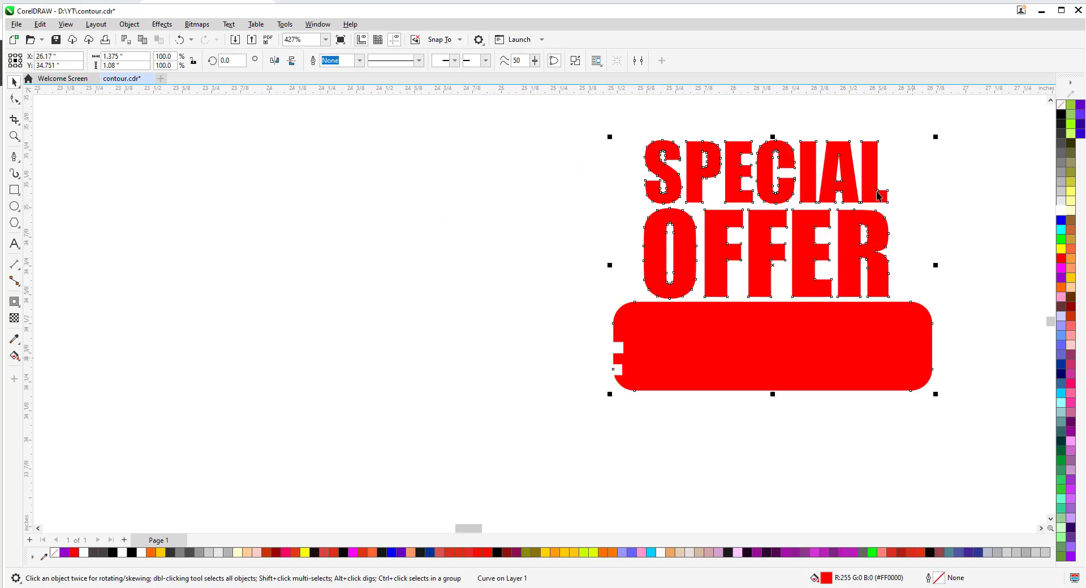
pyautogui.hotkey('ctrl', 'z')
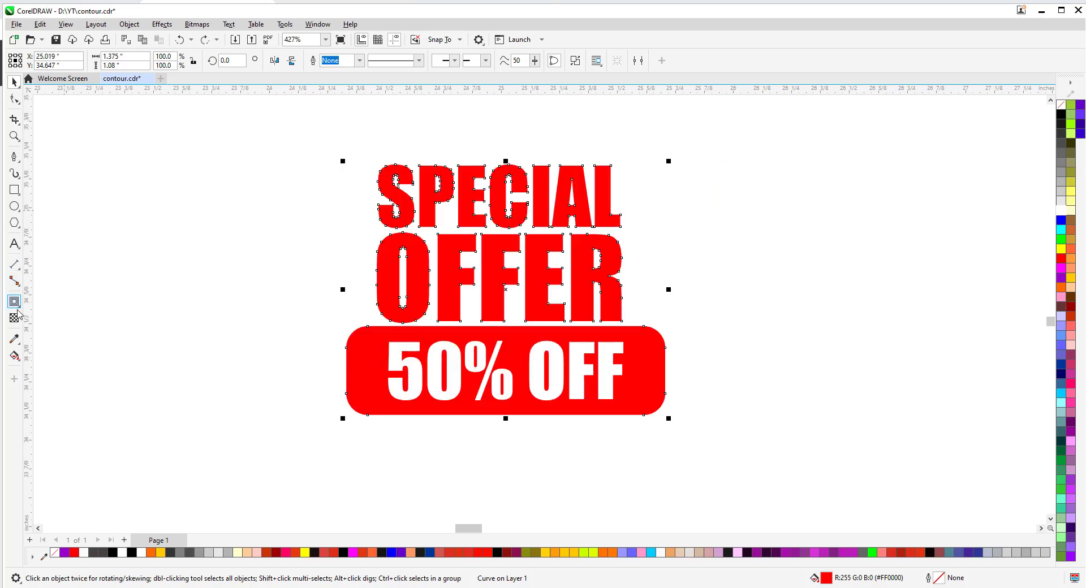
# - Draw a one-step outside contour with an offset of about 0.052 inches around the red welded shape
pyautogui.press('Escape')
pyautogui.click(351, 384)
pyautogui.click(14, 301)
pyautogui.moveTo(370, 403); pyautogui.dragTo(332, 411)
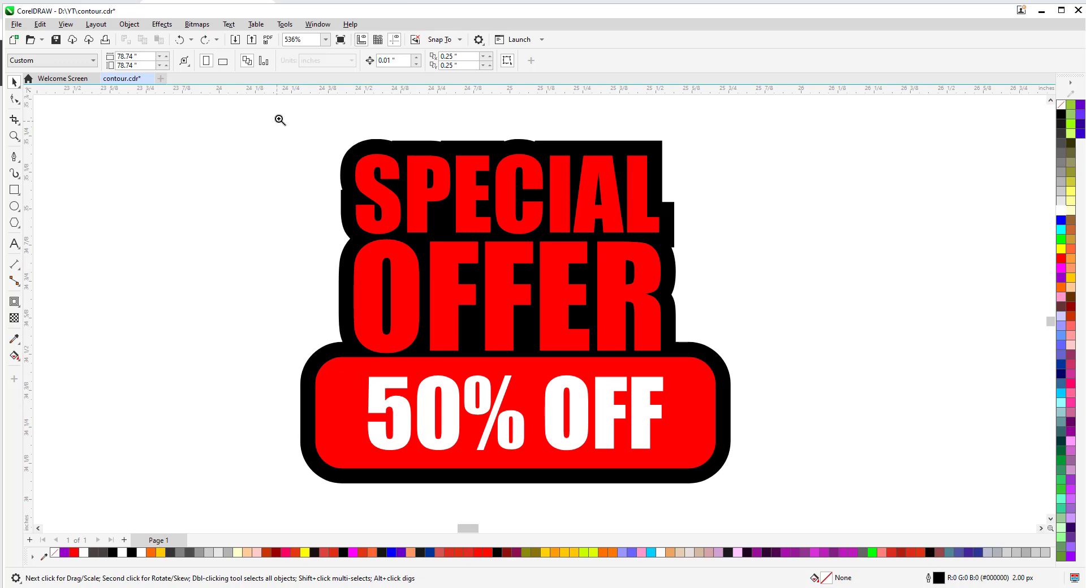
# - Change the corner style of the black contour around SPECIAL OFFER to round corners
pyautogui.moveTo(280, 120); pyautogui.dragTo(806, 277)
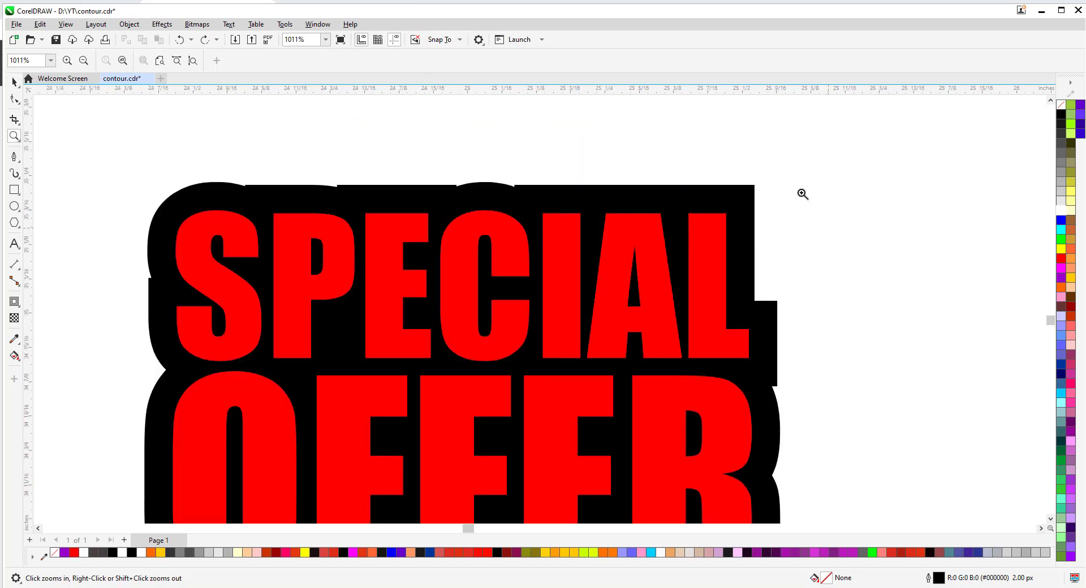
pyautogui.press('space')
pyautogui.click(751, 196)
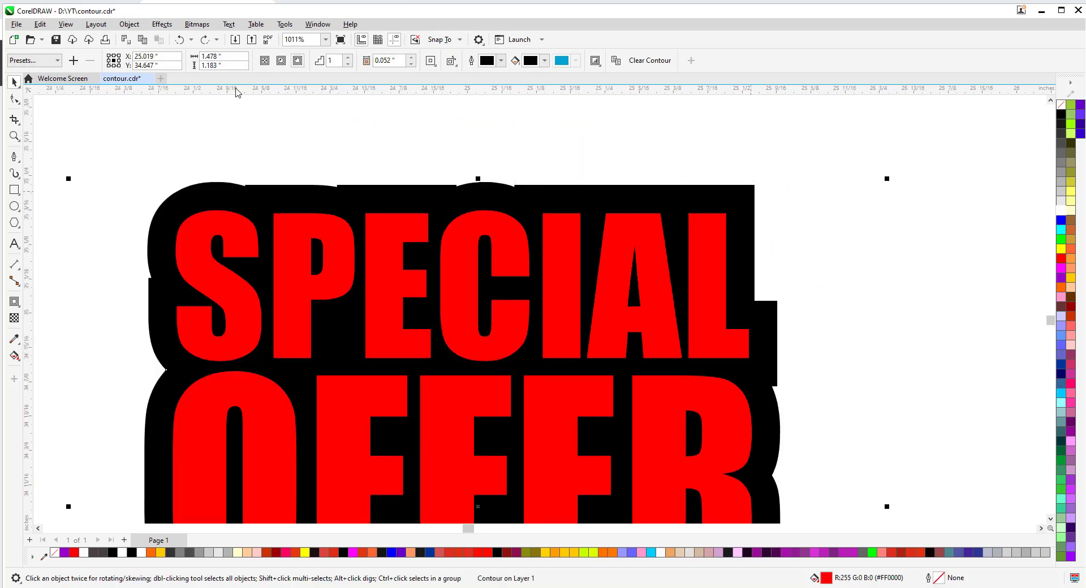
pyautogui.click(14, 303)
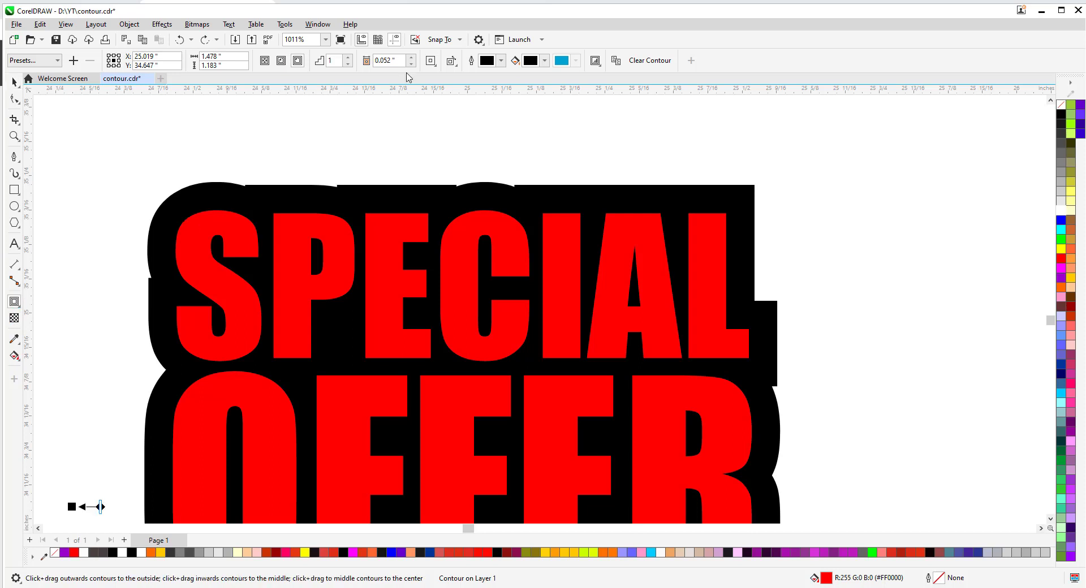
pyautogui.click(431, 60)
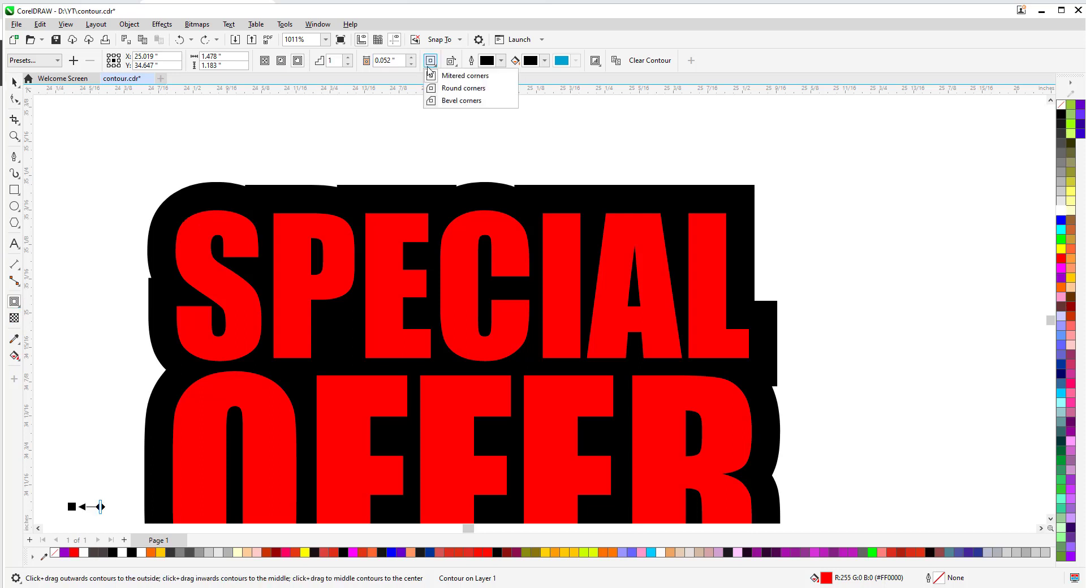
pyautogui.click(475, 89)
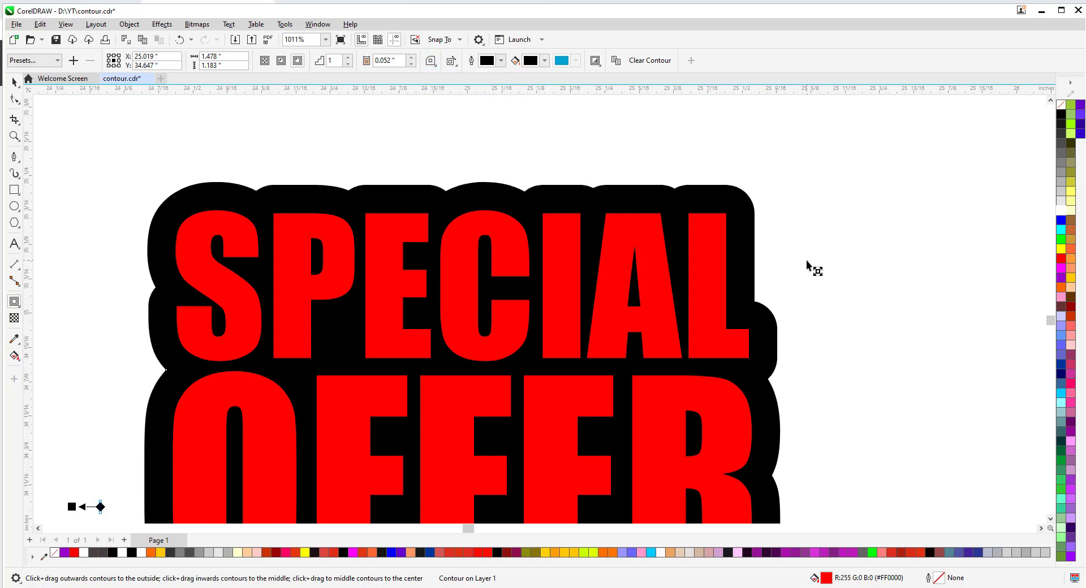
# - Try bevel corners on the black contour and set it back to round corners
pyautogui.click(434, 63)
pyautogui.click(480, 101)
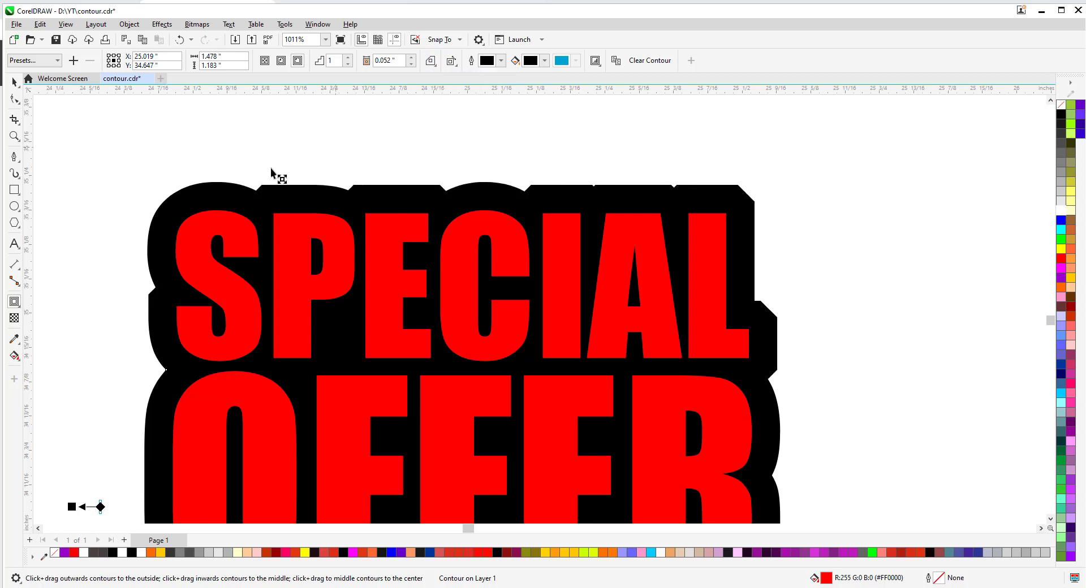
pyautogui.click(431, 62)
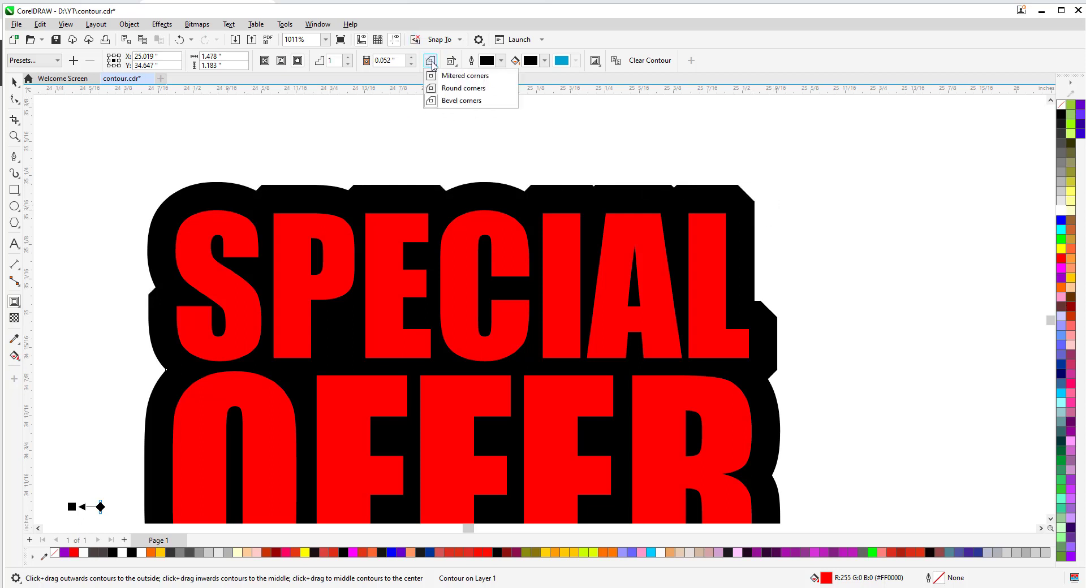
pyautogui.click(475, 89)
pyautogui.click(12, 87)
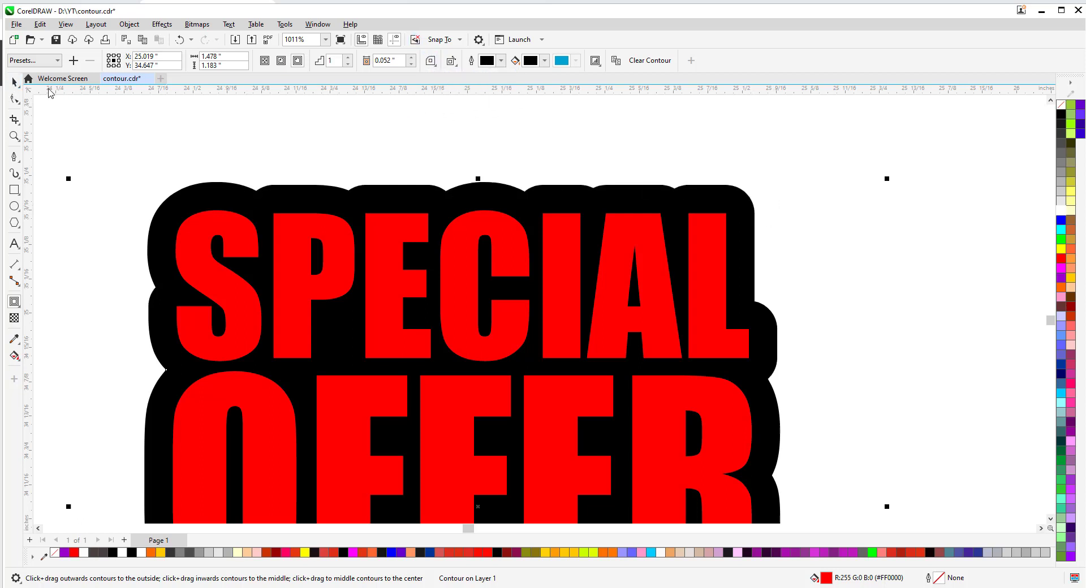
pyautogui.click(851, 287)
# - Draw a background rectangle about 1.964 by 1.298 inches over the whole design and fill it with light grey (#E6E6E6)
pyautogui.press('z')
pyautogui.rightClick(446, 275)
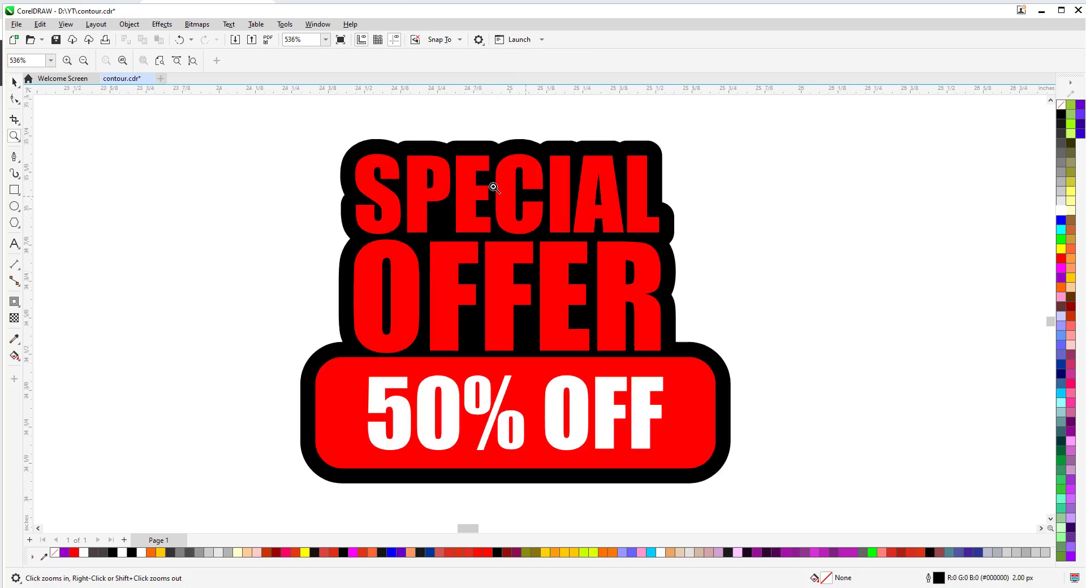
pyautogui.press('space')
pyautogui.click(12, 191)
pyautogui.moveTo(205, 120); pyautogui.dragTo(777, 497)
pyautogui.click(1061, 205)
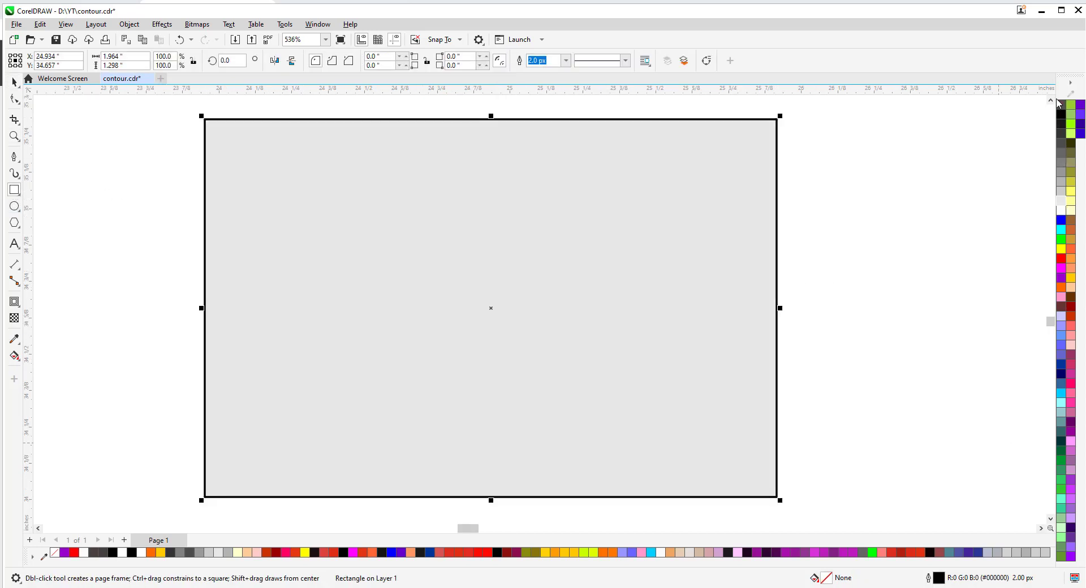
# - Remove the grey rectangle's outline and send it behind the SPECIAL OFFER design
pyautogui.rightClick(1060, 105)
pyautogui.hotkey('shift', 'pagedown')
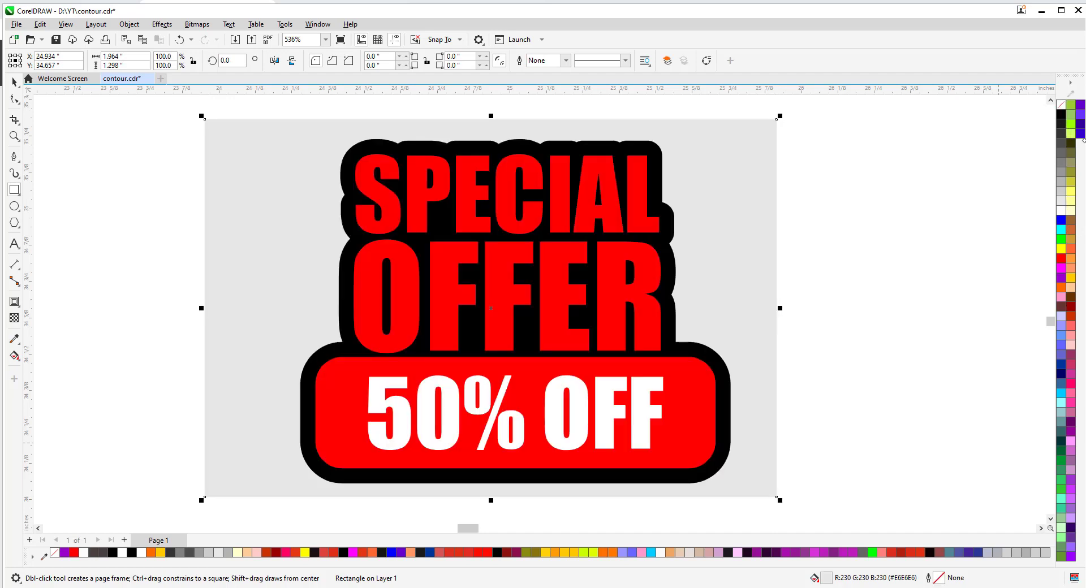
pyautogui.click(957, 277)
pyautogui.press('space')
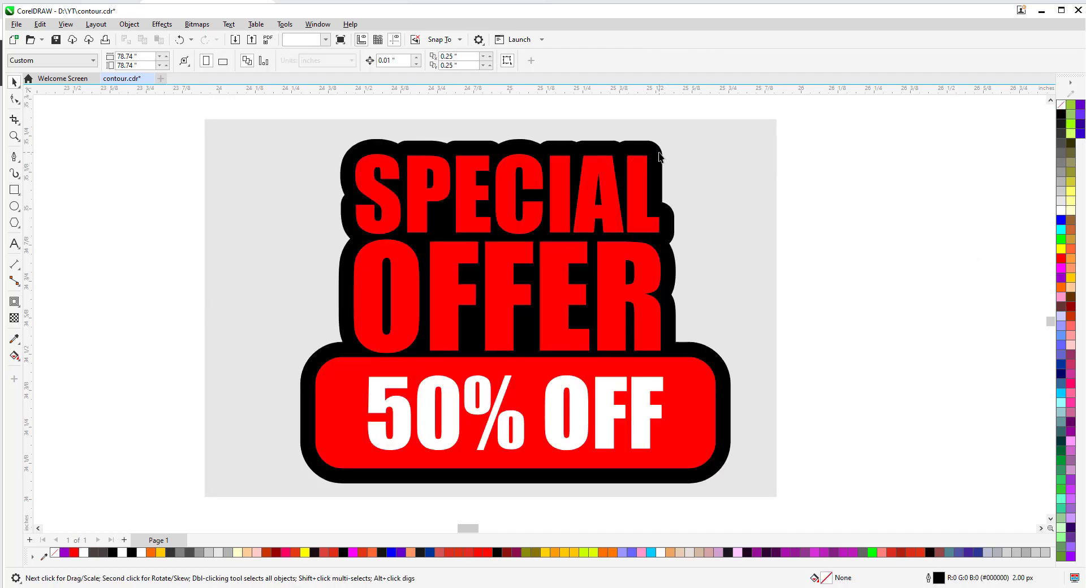
# - Set the contour's fill colour to white
pyautogui.click(659, 156)
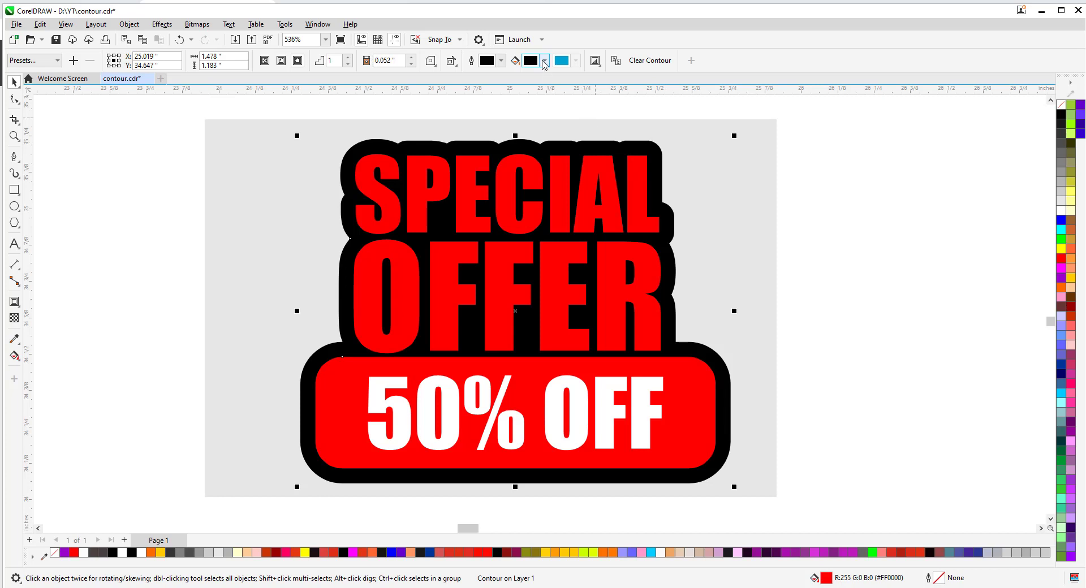
pyautogui.click(544, 61)
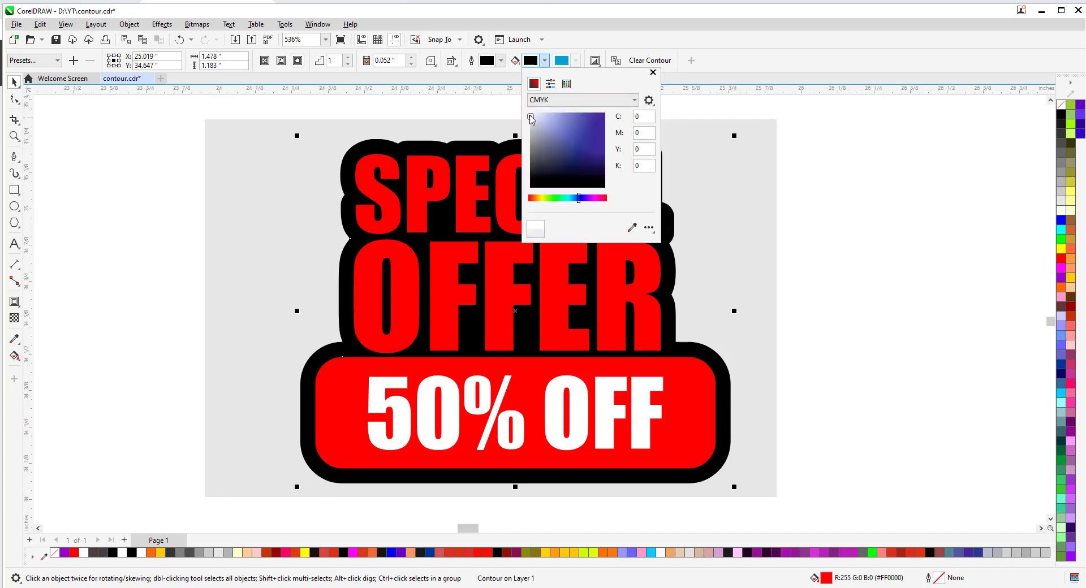
pyautogui.click(537, 122)
pyautogui.click(14, 84)
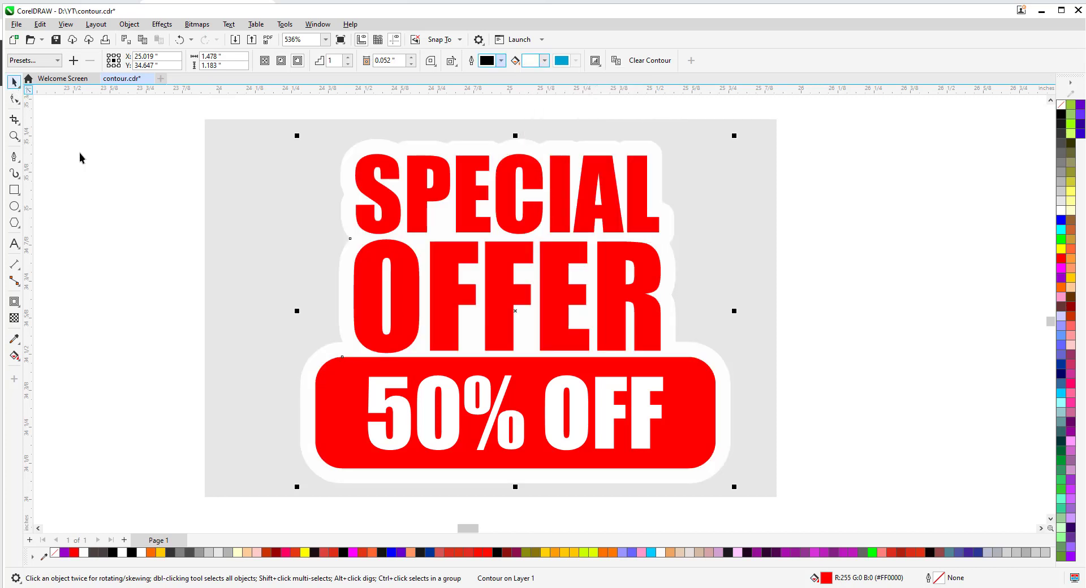
# - Try moving the red shape together with its white contour across the background and undo the move
pyautogui.click(304, 202)
pyautogui.moveTo(341, 162); pyautogui.dragTo(187, 177)
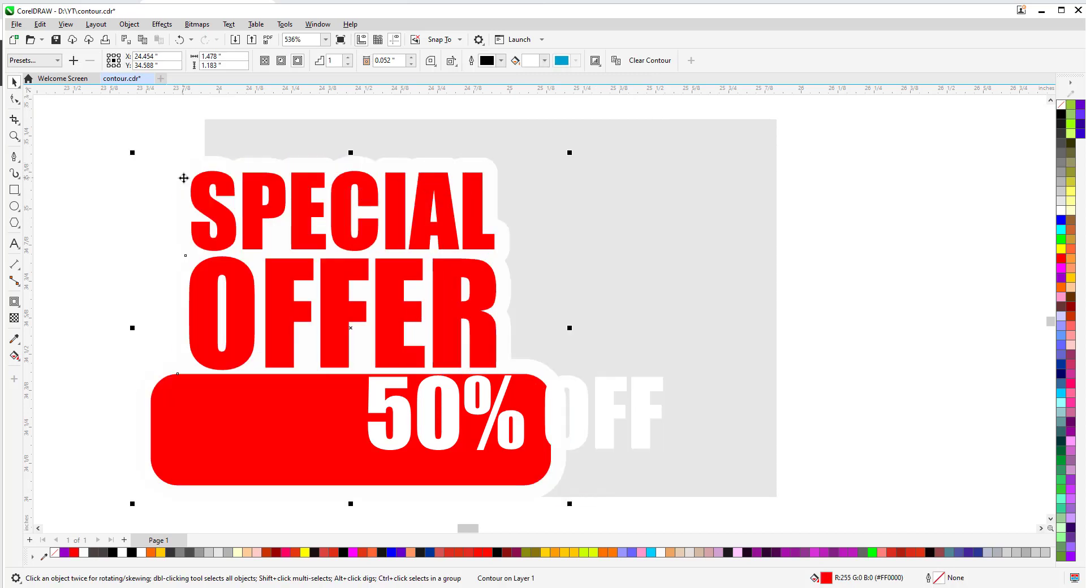
pyautogui.hotkey('ctrl', 'z')
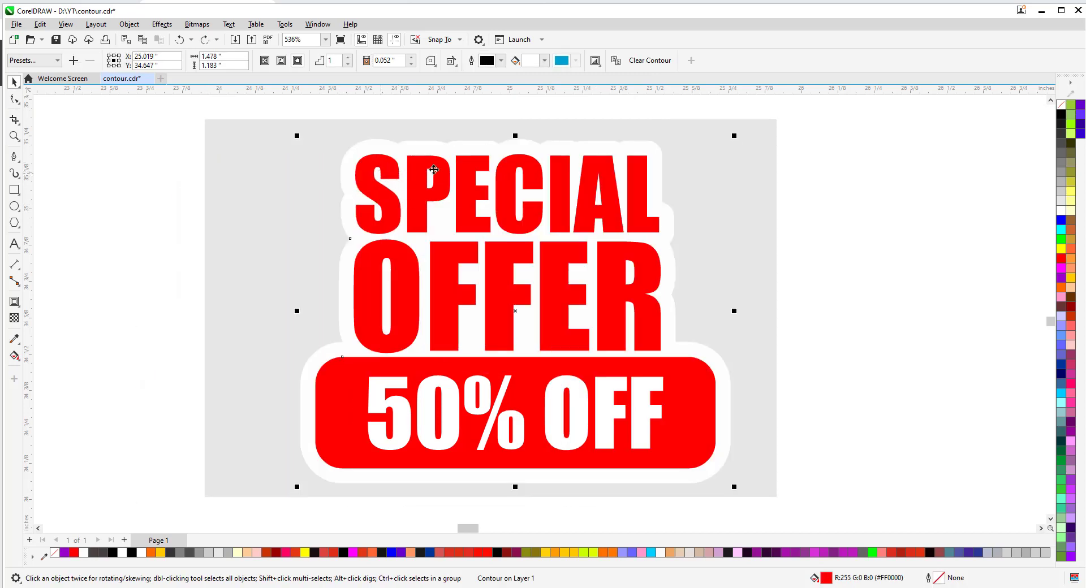
# - Break the white contour apart from the red welded shape
pyautogui.click(126, 177)
pyautogui.click(352, 157)
pyautogui.click(128, 24)
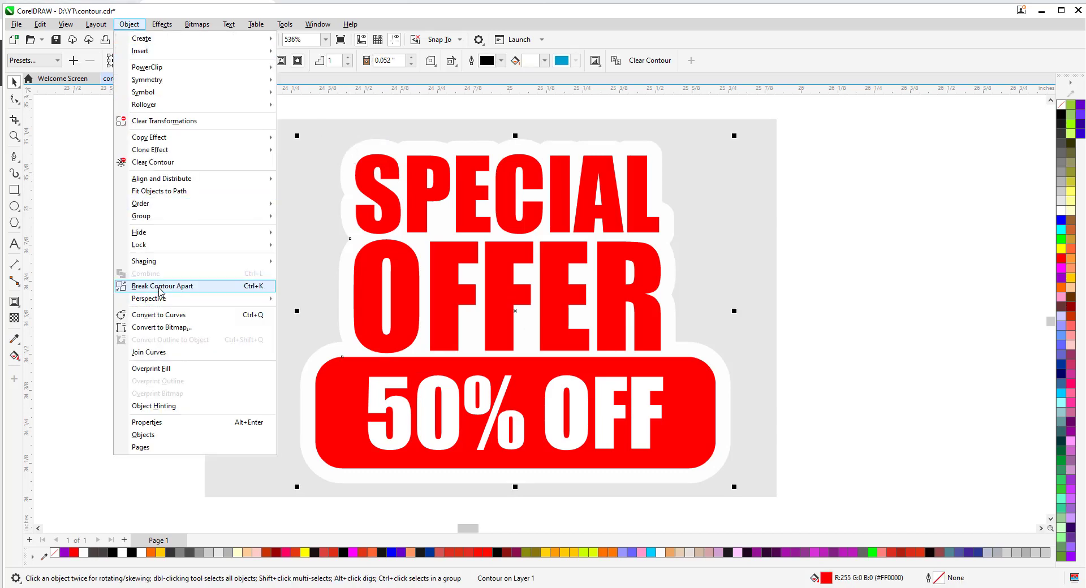
pyautogui.click(160, 290)
pyautogui.click(73, 234)
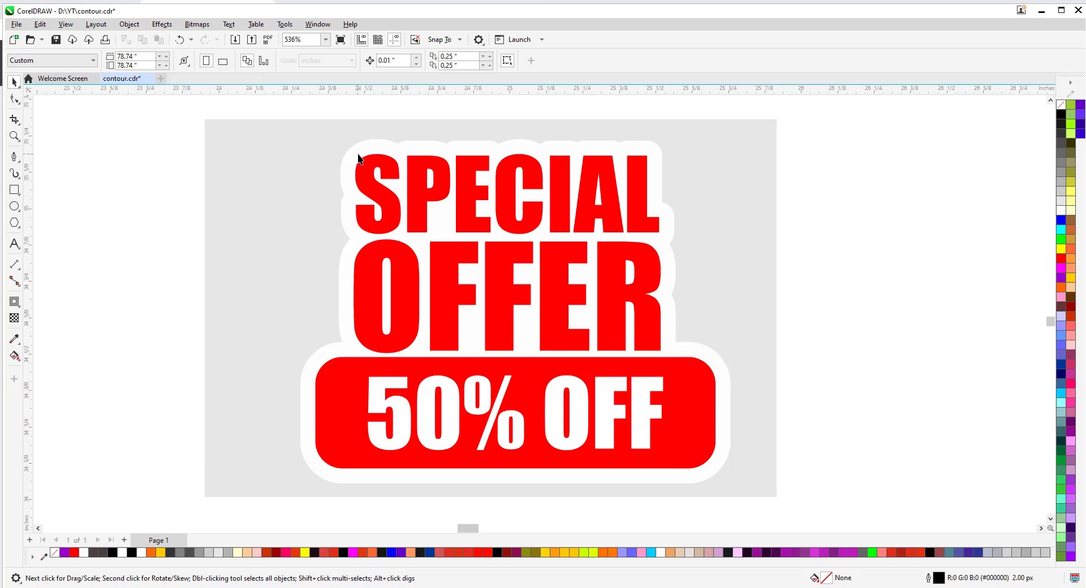
# - Try moving the separated white contour shape away from the red lettering and undo the moves
pyautogui.moveTo(355, 148); pyautogui.dragTo(88, 154)
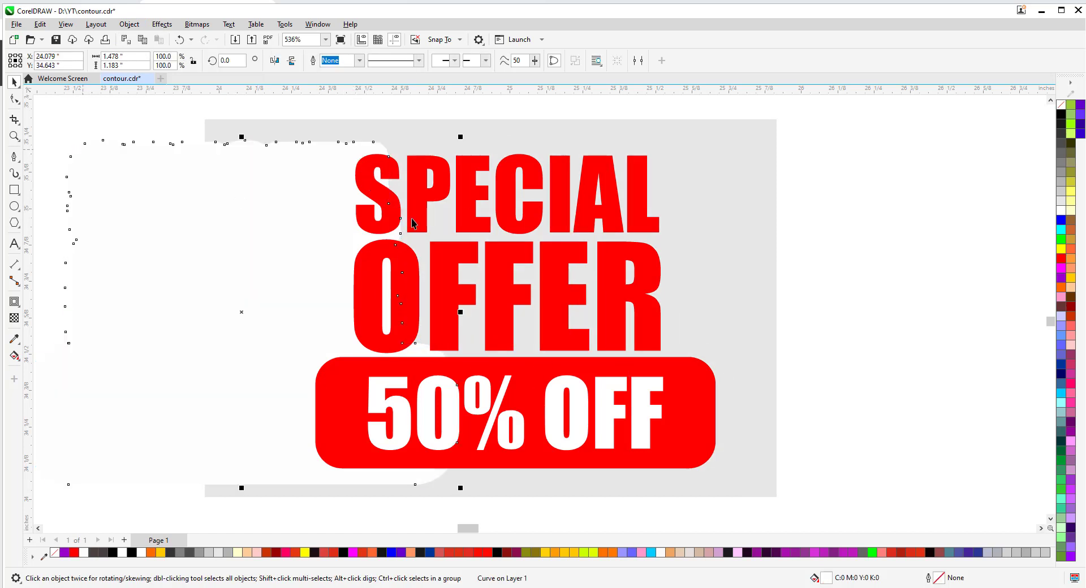
pyautogui.moveTo(398, 212); pyautogui.dragTo(637, 219)
pyautogui.hotkey('ctrl', 'z')
pyautogui.hotkey('ctrl', 'z')
pyautogui.click(879, 287)
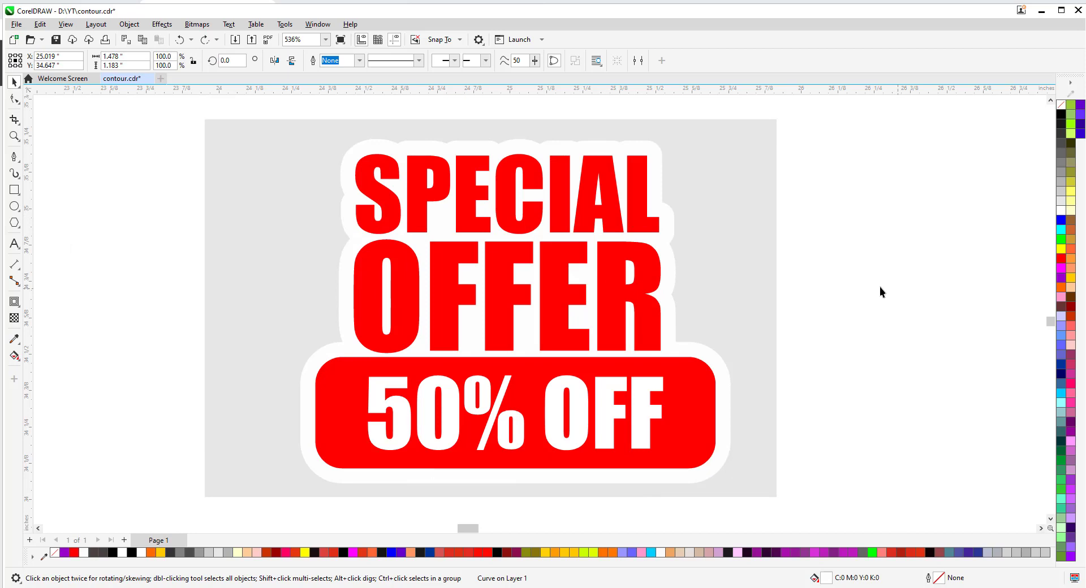
# - Select the red shape, the 50% OFF text and the white contour shape and scale them together about their centre to about 91.7%
pyautogui.click(312, 467)
pyautogui.click(137, 149)
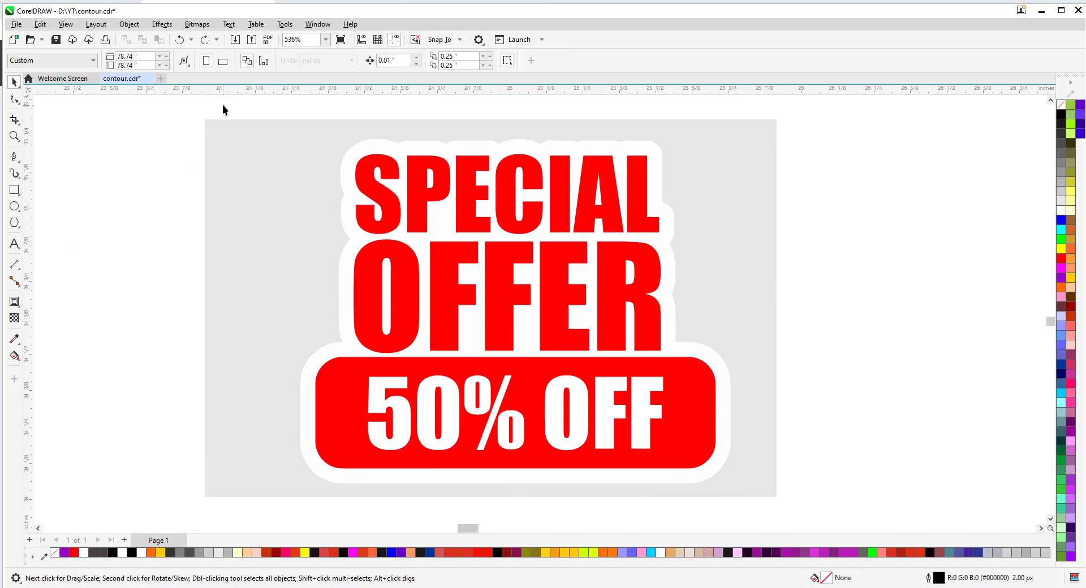
pyautogui.moveTo(223, 107); pyautogui.dragTo(716, 473)
pyautogui.click(748, 462)
# - Add a drop shadow to the white contour shape, drawn from its upper edge down to its lower edge
pyautogui.click(367, 463)
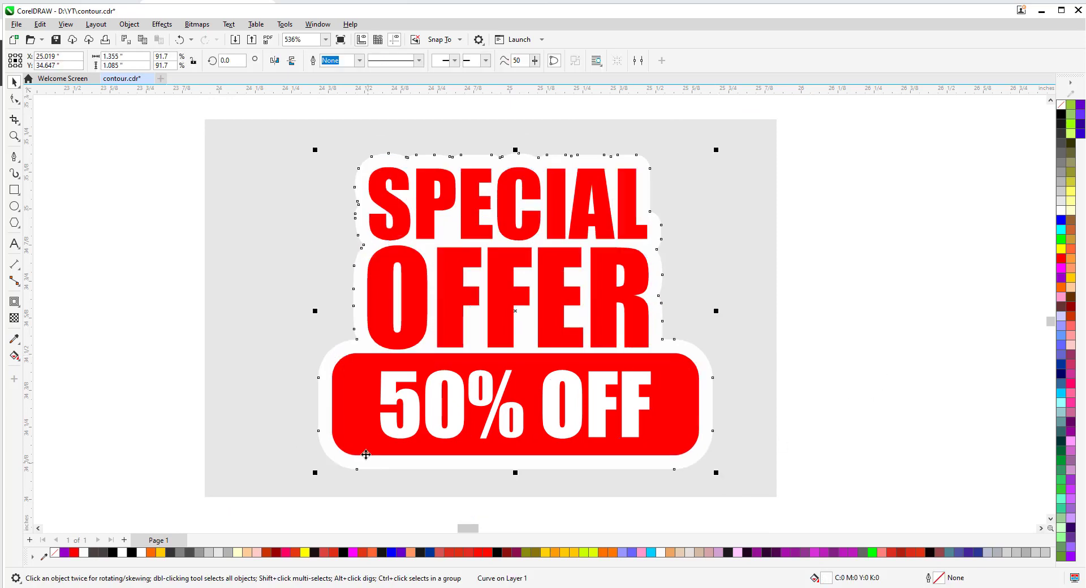
pyautogui.click(18, 305)
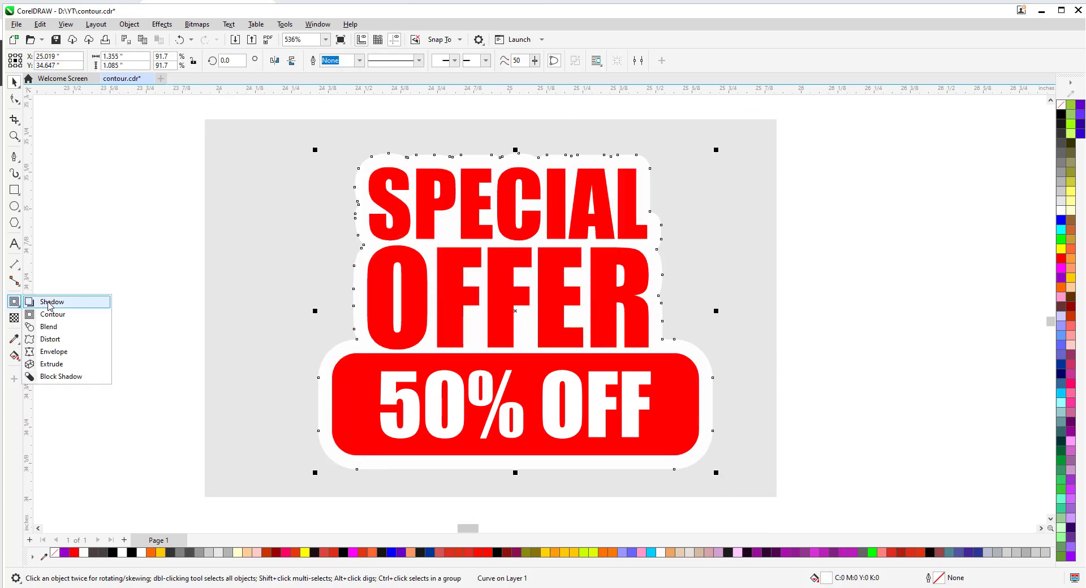
pyautogui.click(47, 299)
pyautogui.moveTo(515, 153); pyautogui.dragTo(511, 475)
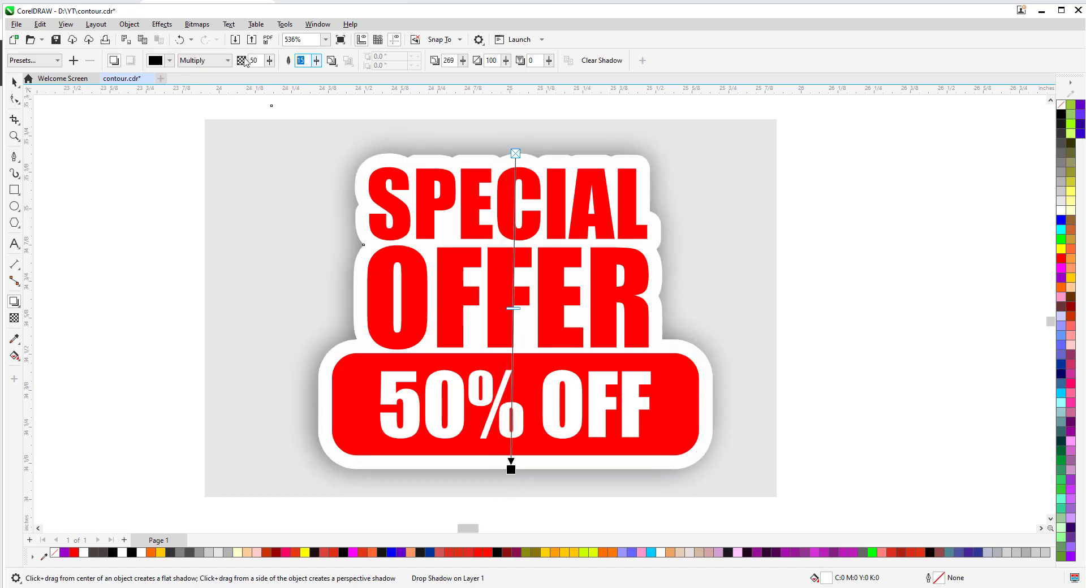
# - Set the drop shadow's feathering to 5 and its opacity to 20, and deselect the design
pyautogui.write('5')
pyautogui.press('Return')
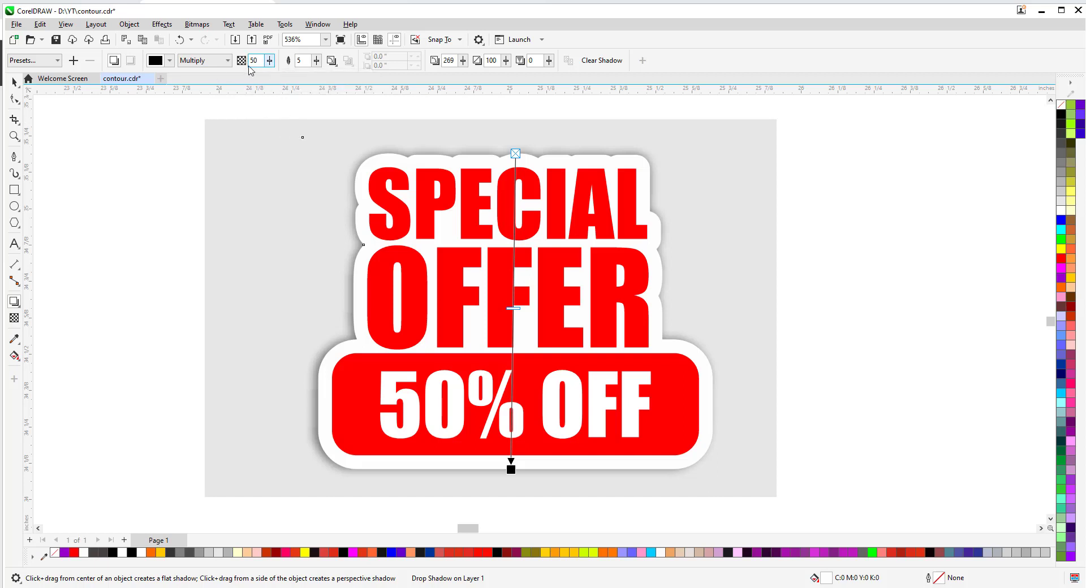
pyautogui.doubleClick(253, 62)
pyautogui.write('20')
pyautogui.press('Return')
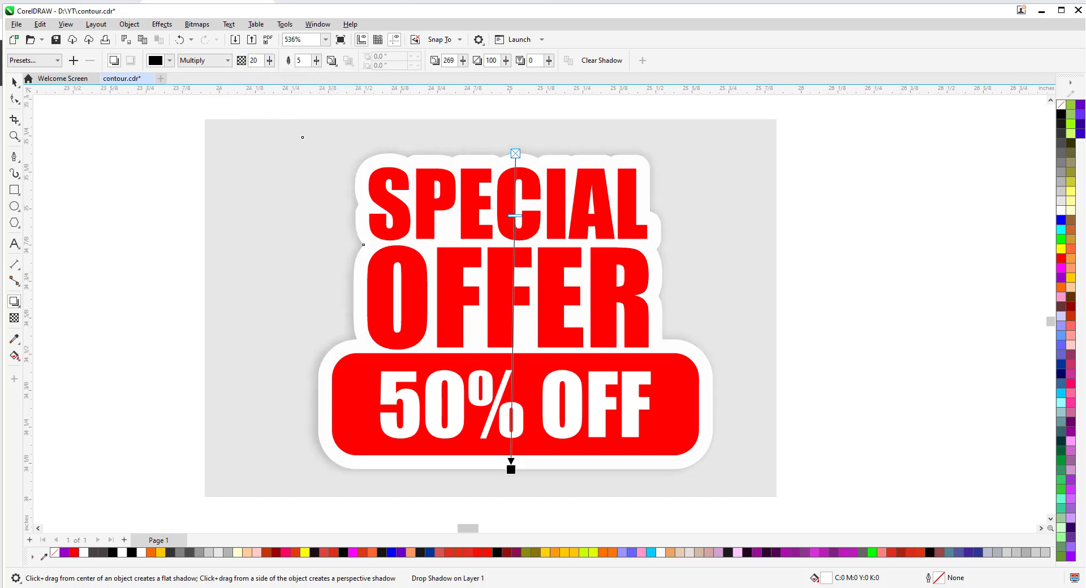
pyautogui.click(14, 83)
pyautogui.click(14, 85)
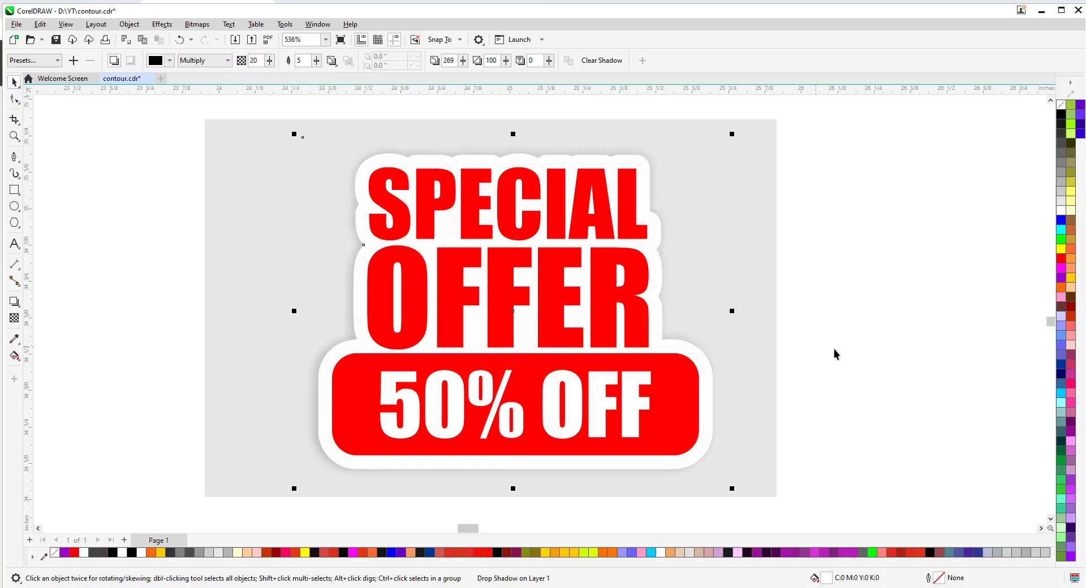
pyautogui.click(873, 328)
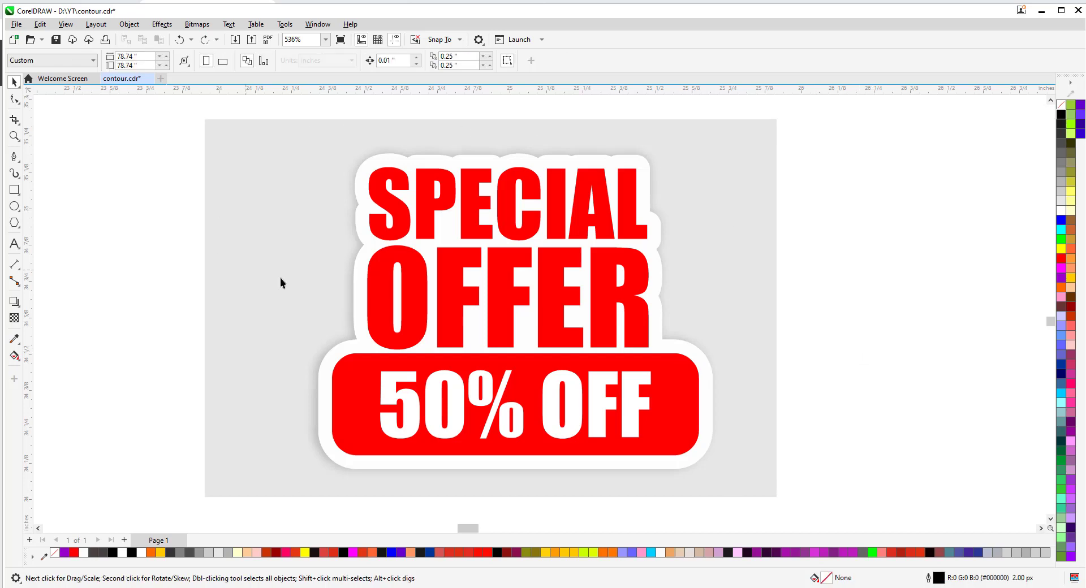
# - Select the SPECIAL OFFER design with its grey background and enlarge it beside the CONTOUR samples
pyautogui.press('z')
pyautogui.rightClick(651, 225)
pyautogui.rightClick(654, 226)
pyautogui.rightClick(634, 226)
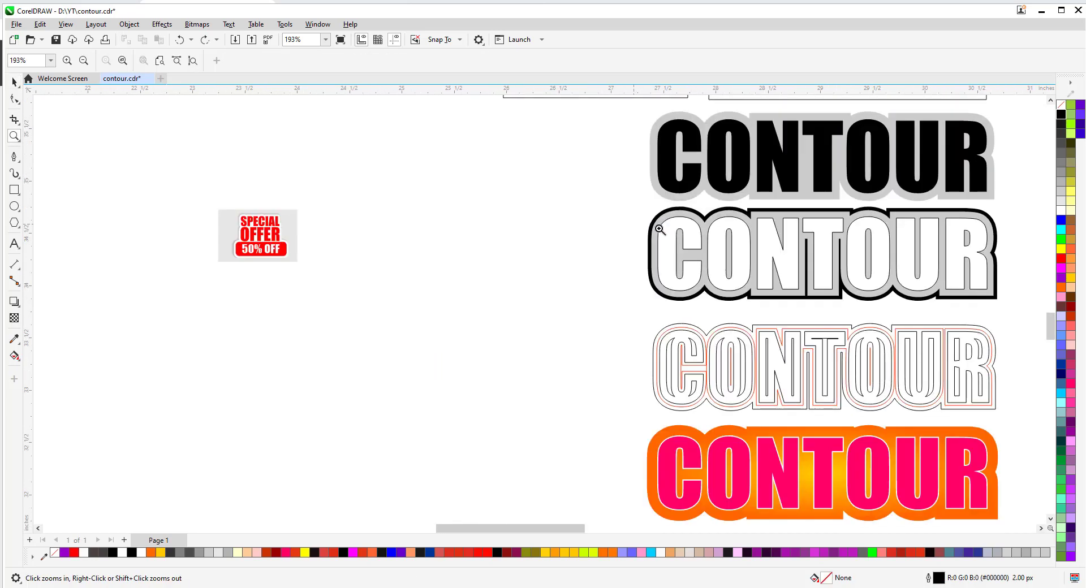
pyautogui.scroll(-4, 659, 229)
pyautogui.press('space')
pyautogui.moveTo(162, 197); pyautogui.dragTo(453, 366)
pyautogui.moveTo(295, 304); pyautogui.dragTo(435, 366)
pyautogui.click(124, 263)
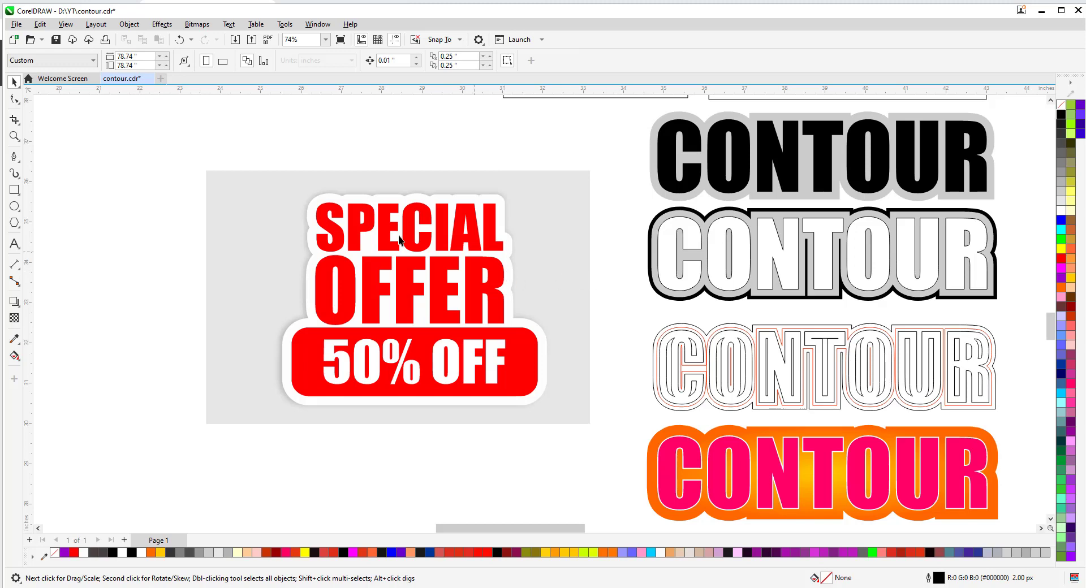
# - Select the SPECIAL OFFER design without its grey background and rotate it slightly counterclockwise
pyautogui.moveTo(592, 459); pyautogui.dragTo(592, 459)
pyautogui.click(552, 407)
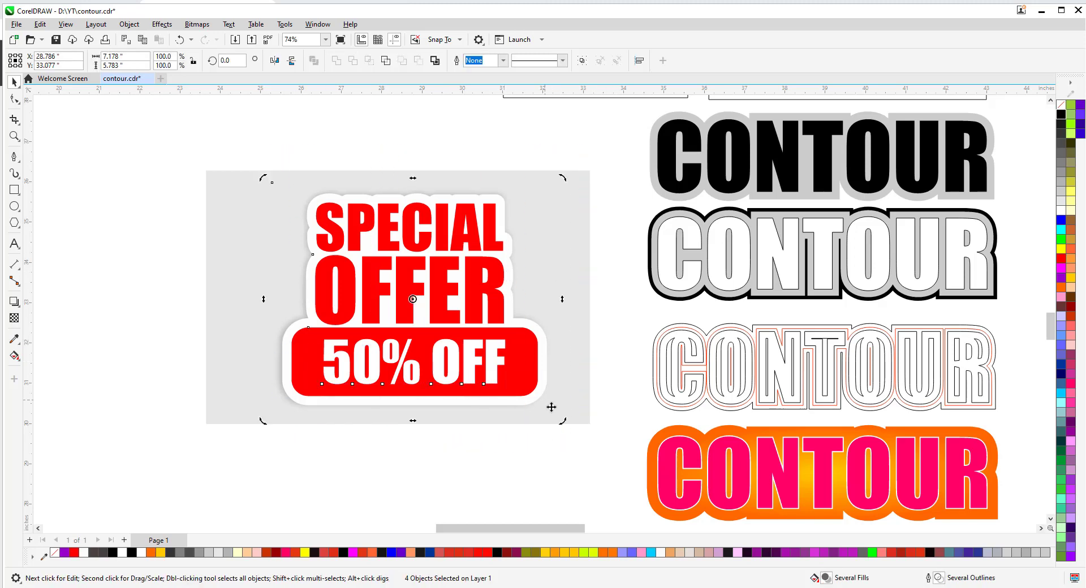
pyautogui.moveTo(562, 417); pyautogui.dragTo(570, 384)
# - Examine the Mario bitmap's rectangular frame in Wireframe view and restore the Enhanced view
pyautogui.press('z')
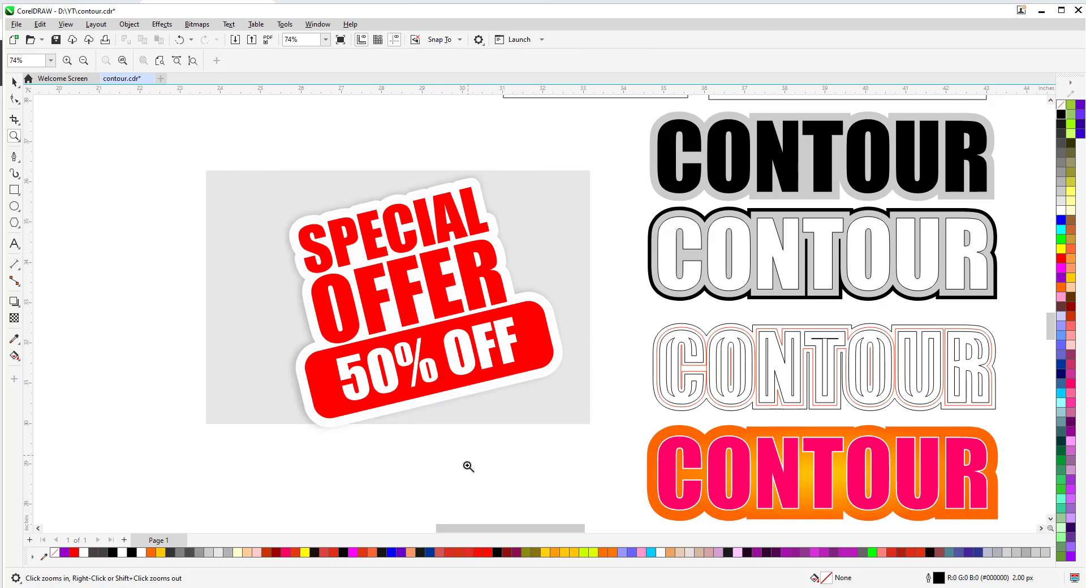
pyautogui.click(479, 531)
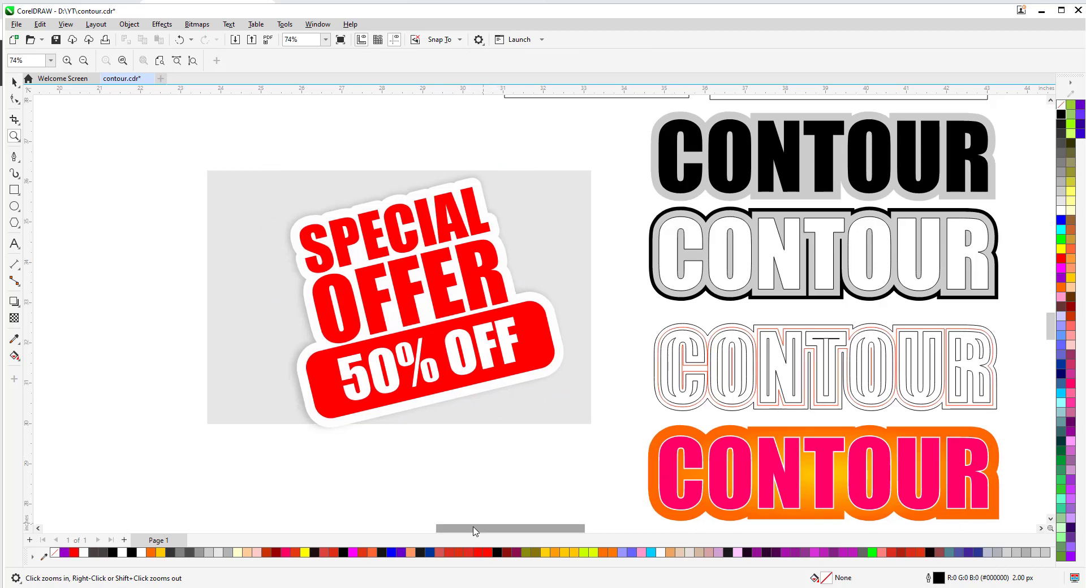
pyautogui.moveTo(474, 528); pyautogui.dragTo(448, 533)
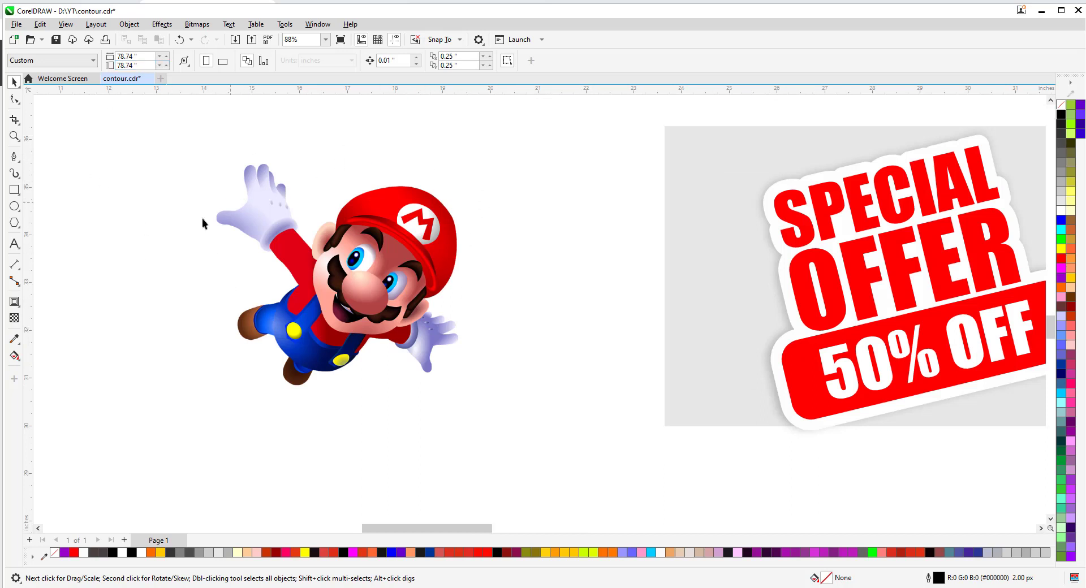
pyautogui.click(388, 265)
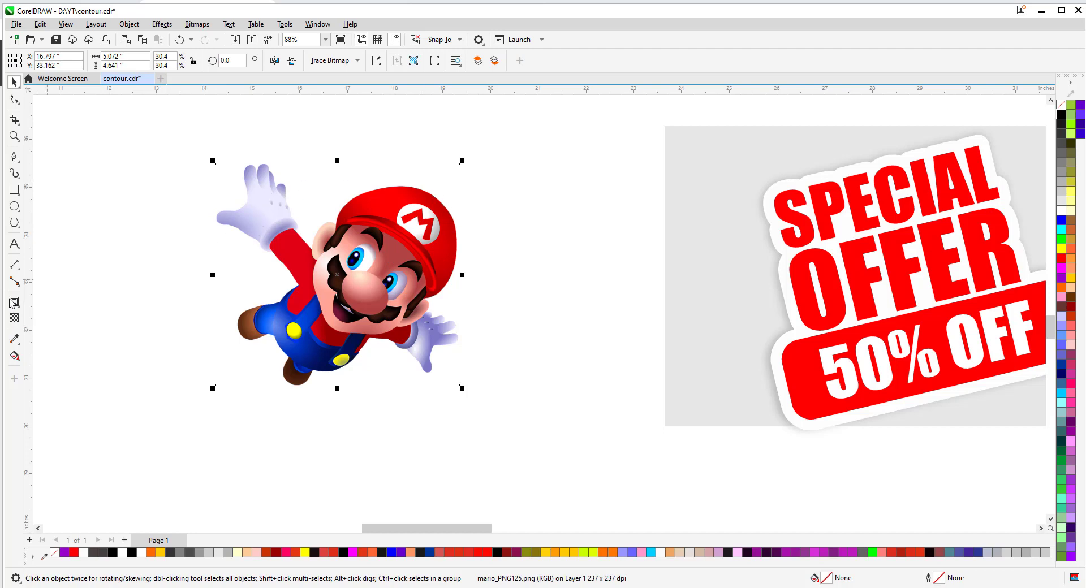
pyautogui.click(12, 304)
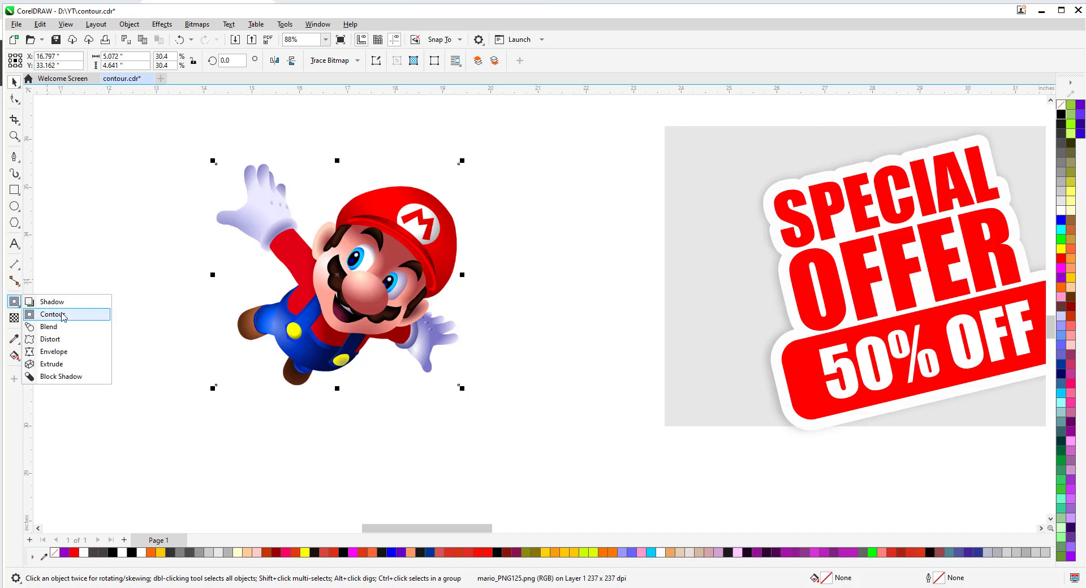
pyautogui.click(444, 246)
pyautogui.click(65, 25)
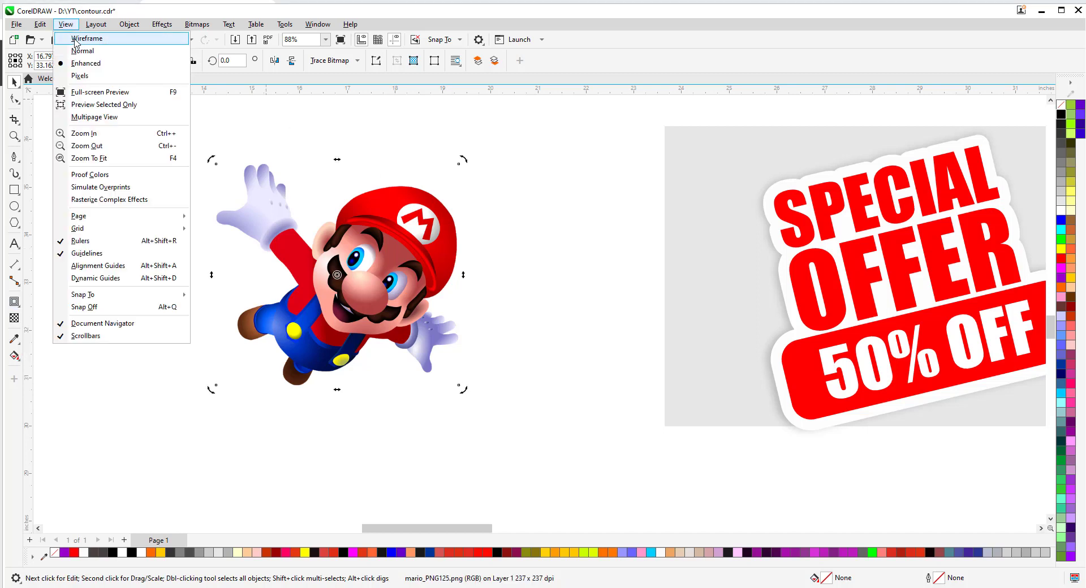
pyautogui.click(72, 38)
pyautogui.click(456, 170)
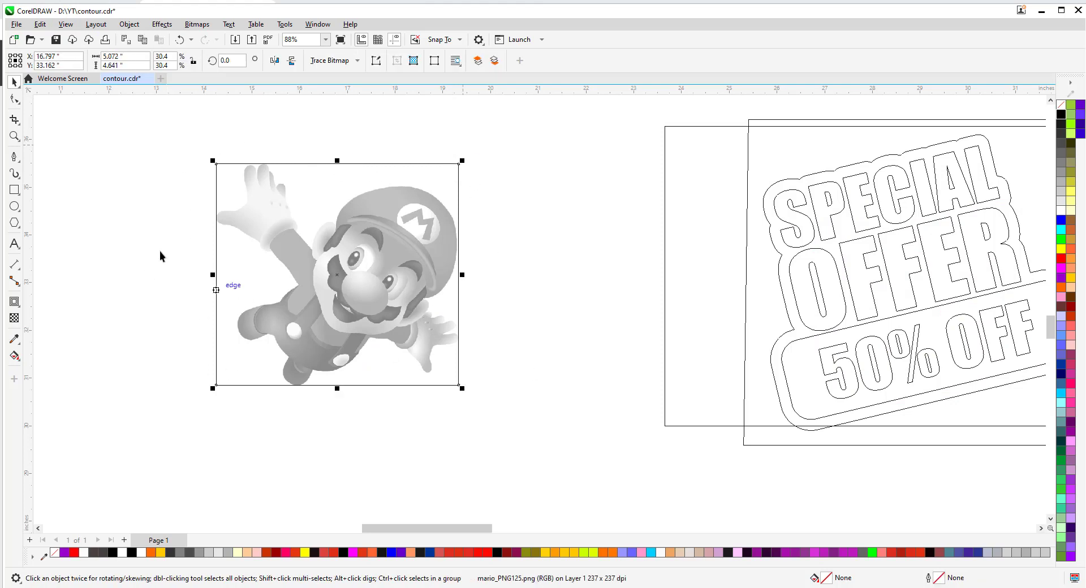
pyautogui.click(506, 276)
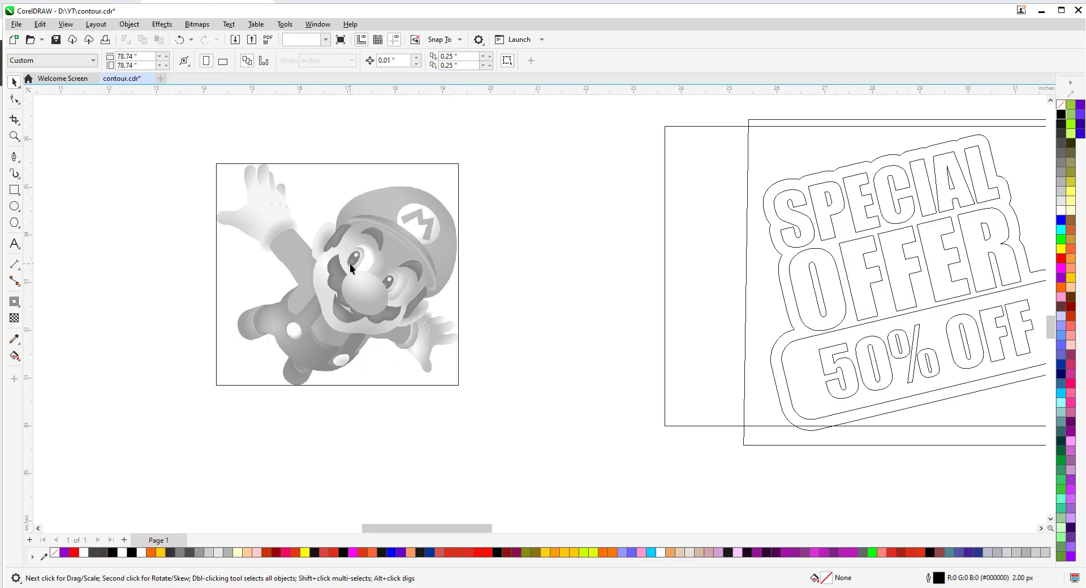
pyautogui.click(350, 264)
pyautogui.click(66, 24)
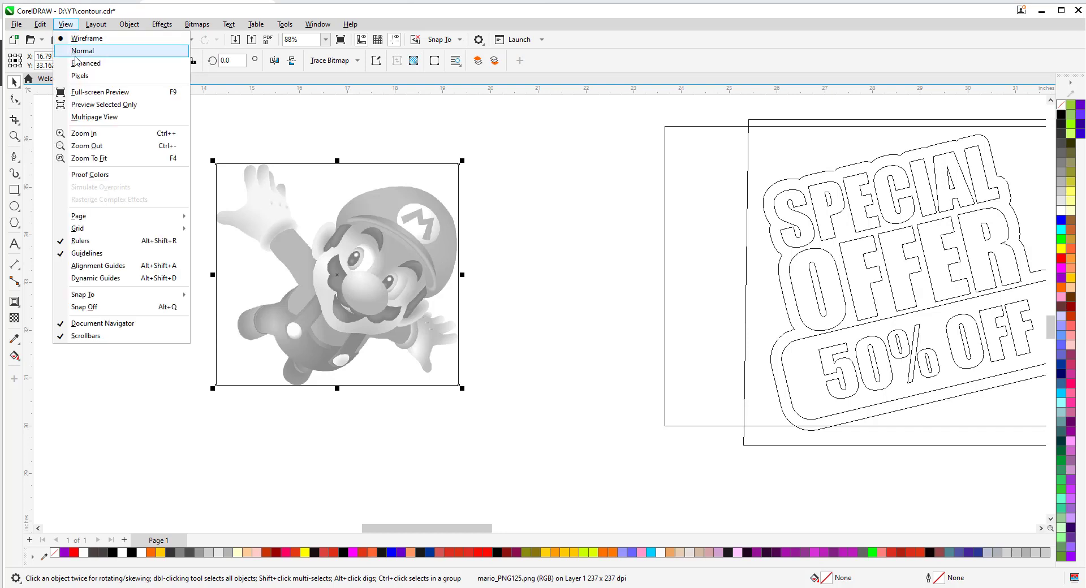
pyautogui.click(85, 65)
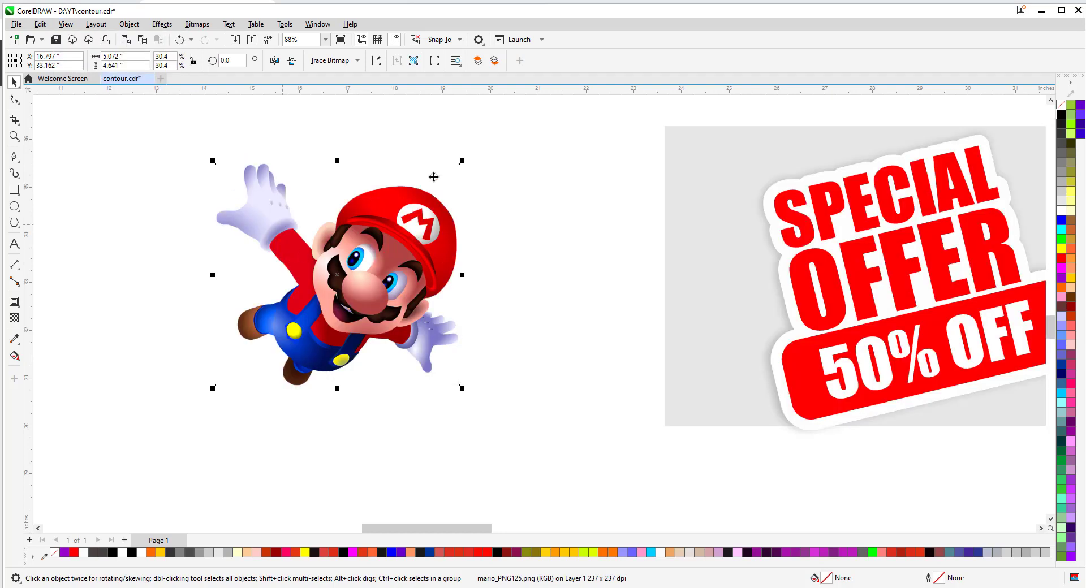
pyautogui.click(511, 294)
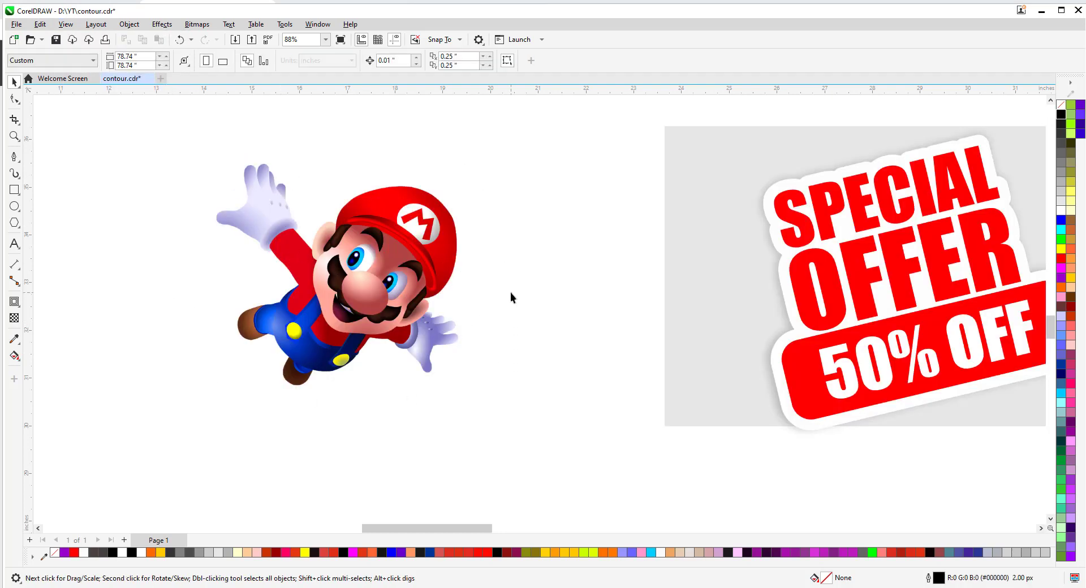
pyautogui.click(14, 158)
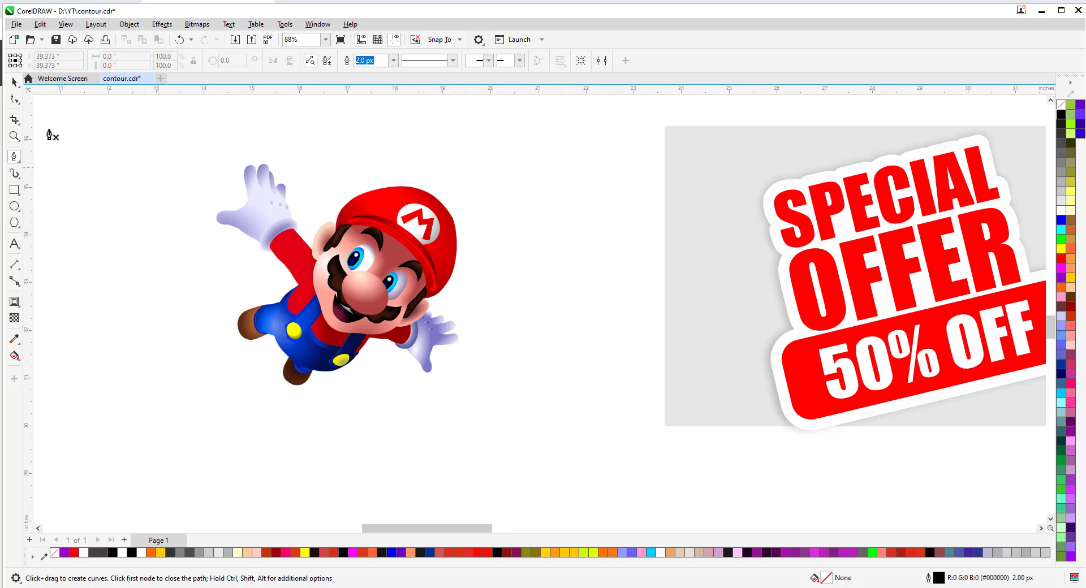
pyautogui.click(14, 82)
pyautogui.click(336, 287)
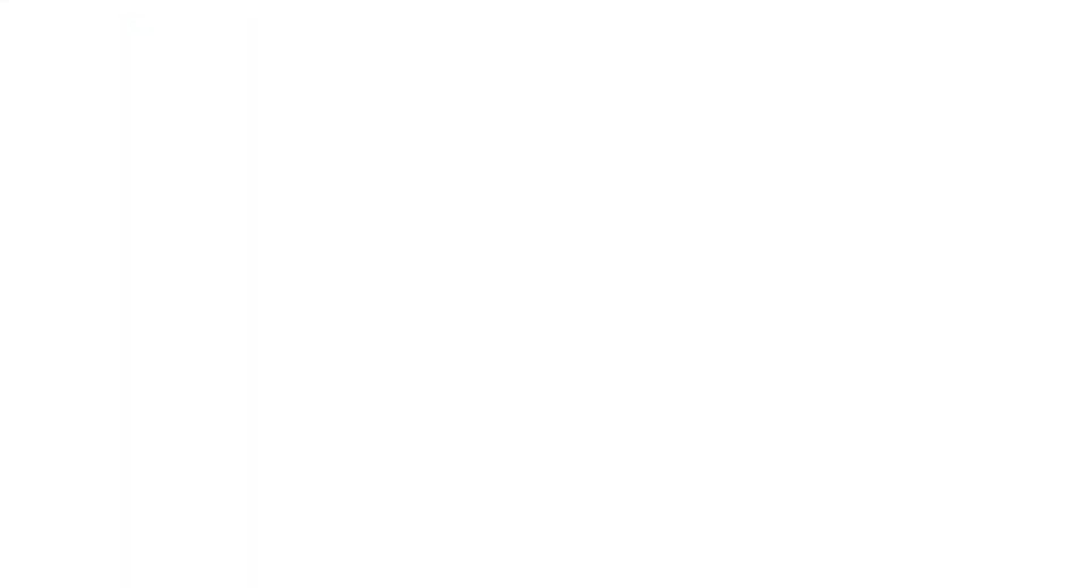
pyautogui.click(90, 250)
# - Place a copy of the Mario bitmap beside the SPECIAL OFFER design and move the original slightly away from it
pyautogui.click(384, 288)
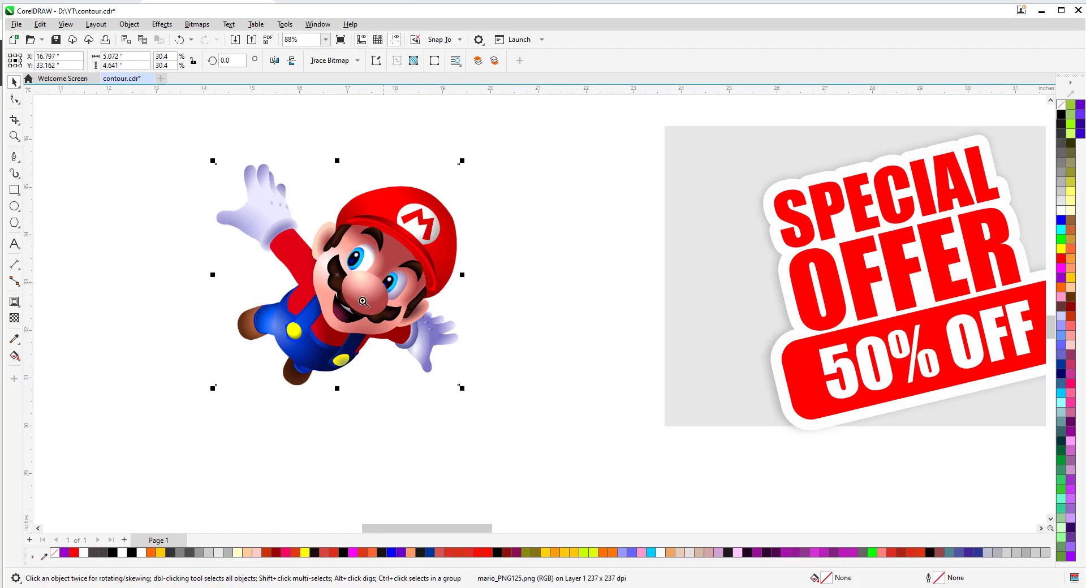
pyautogui.scroll(-1, 370, 303)
pyautogui.moveTo(203, 272); pyautogui.dragTo(451, 277)
pyautogui.click(238, 252)
pyautogui.press('z')
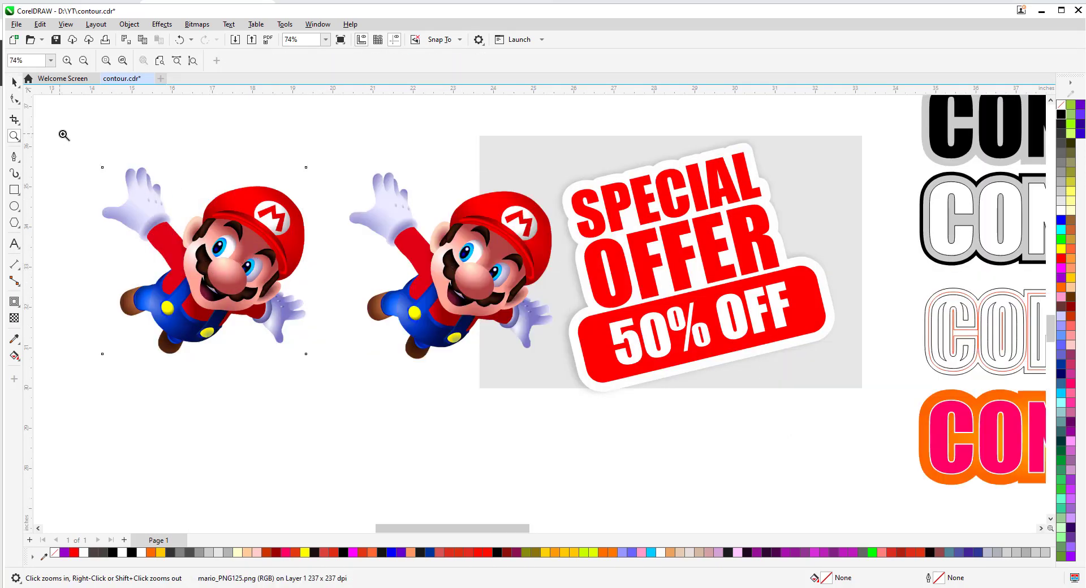
pyautogui.moveTo(63, 135); pyautogui.dragTo(582, 420)
pyautogui.press('space')
pyautogui.moveTo(433, 265); pyautogui.dragTo(405, 274)
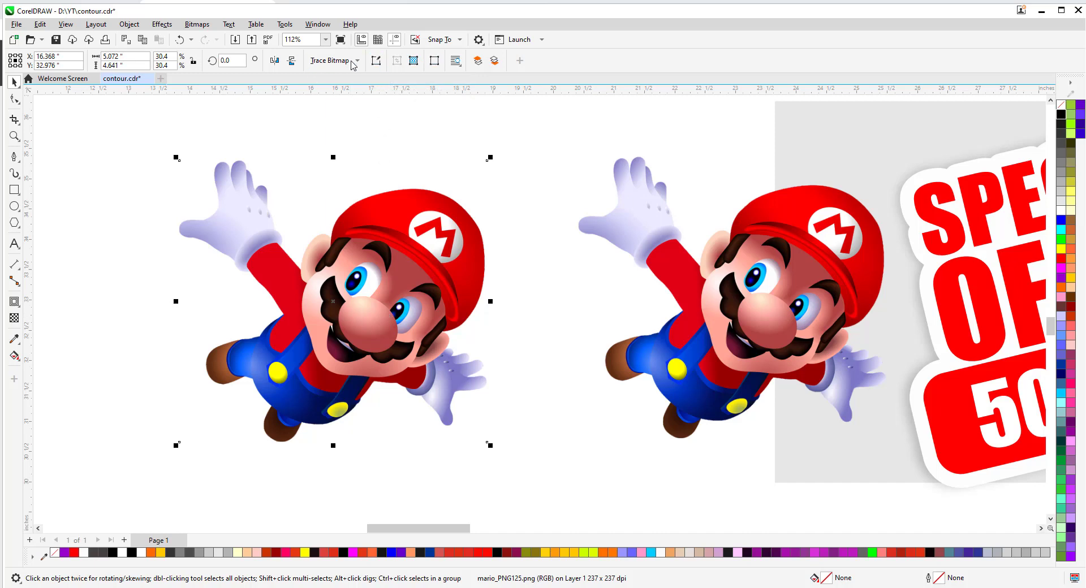
# - Convert the original Mario bitmap to vector shapes with Quick Trace
pyautogui.click(117, 168)
pyautogui.click(330, 60)
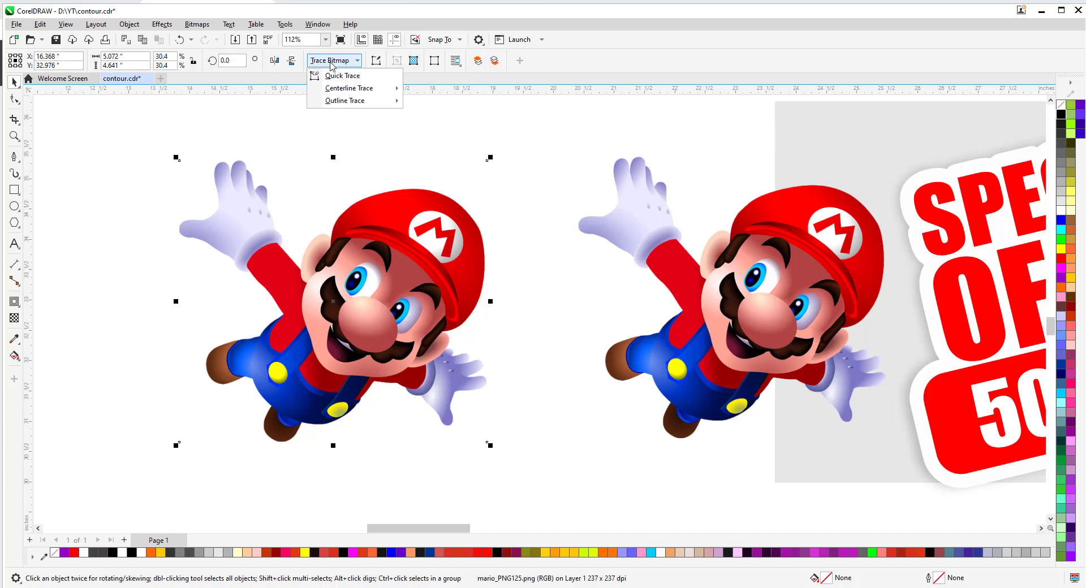
pyautogui.click(357, 77)
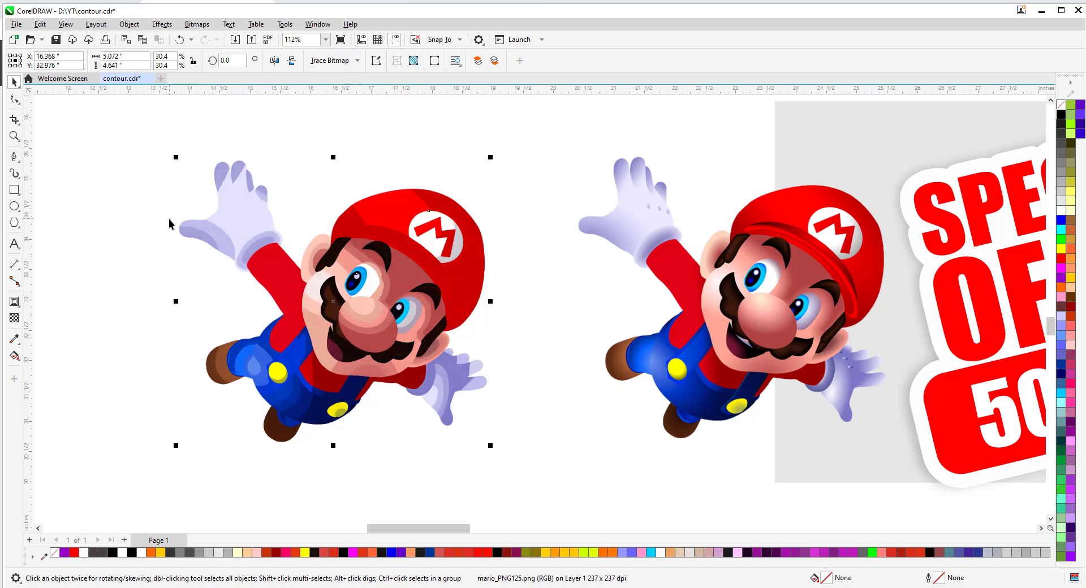
# - Move the traced Mario group down off its source bitmap and delete that bitmap
pyautogui.scroll(-2, 339, 285)
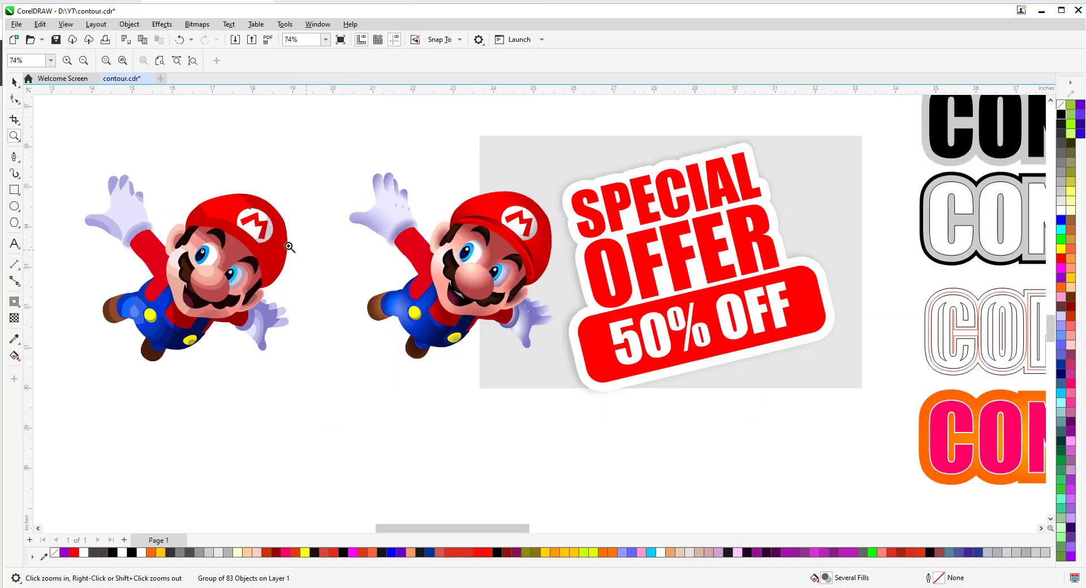
pyautogui.moveTo(226, 242); pyautogui.dragTo(253, 383)
pyautogui.click(229, 220)
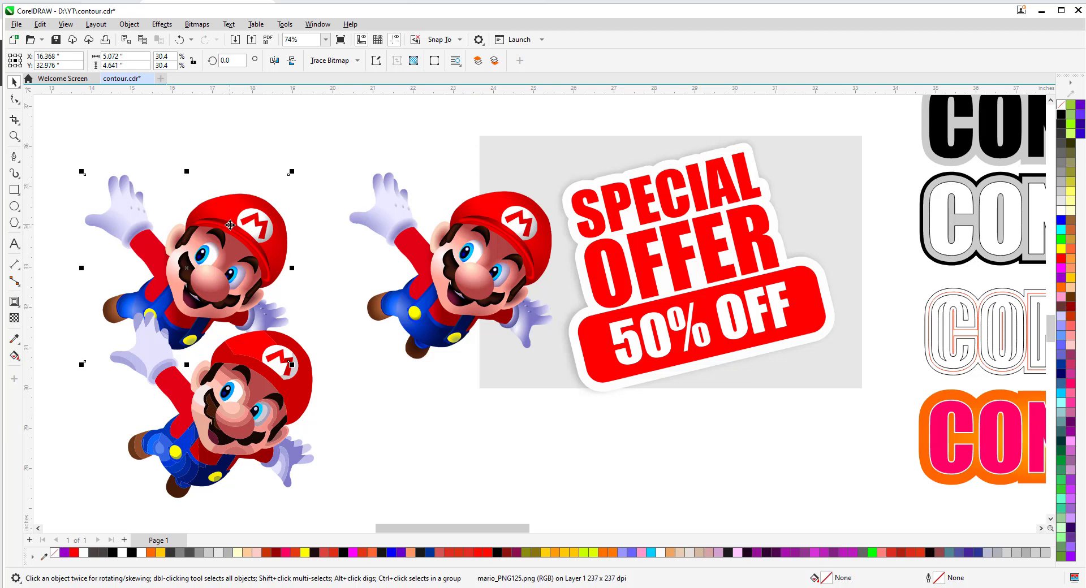
pyautogui.press('Delete')
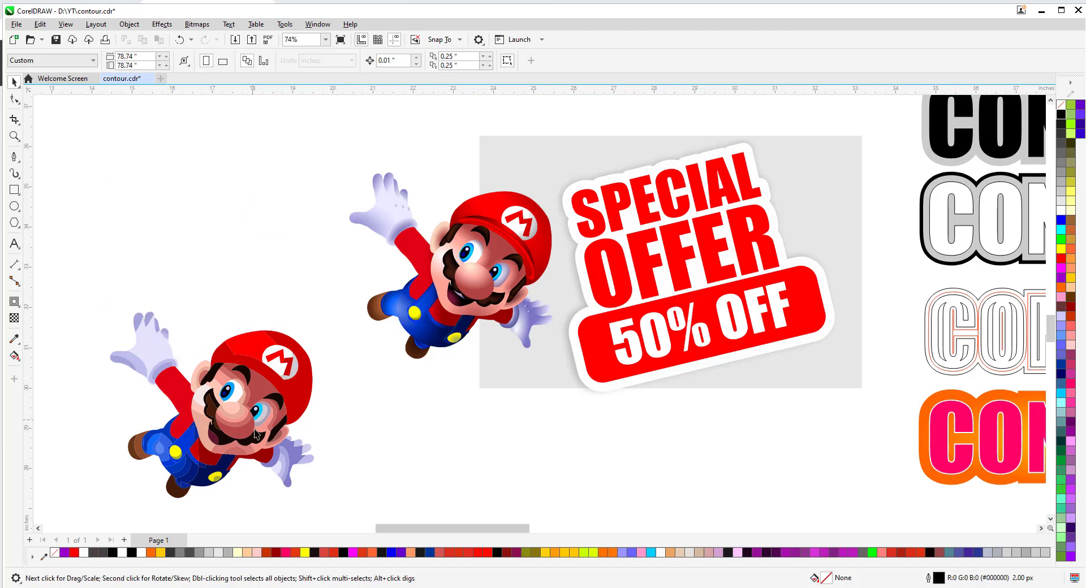
# - Move the traced Mario group back up to sit level with the remaining Mario bitmap, leaving a gap between them
pyautogui.moveTo(256, 435); pyautogui.dragTo(259, 295)
pyautogui.press('z')
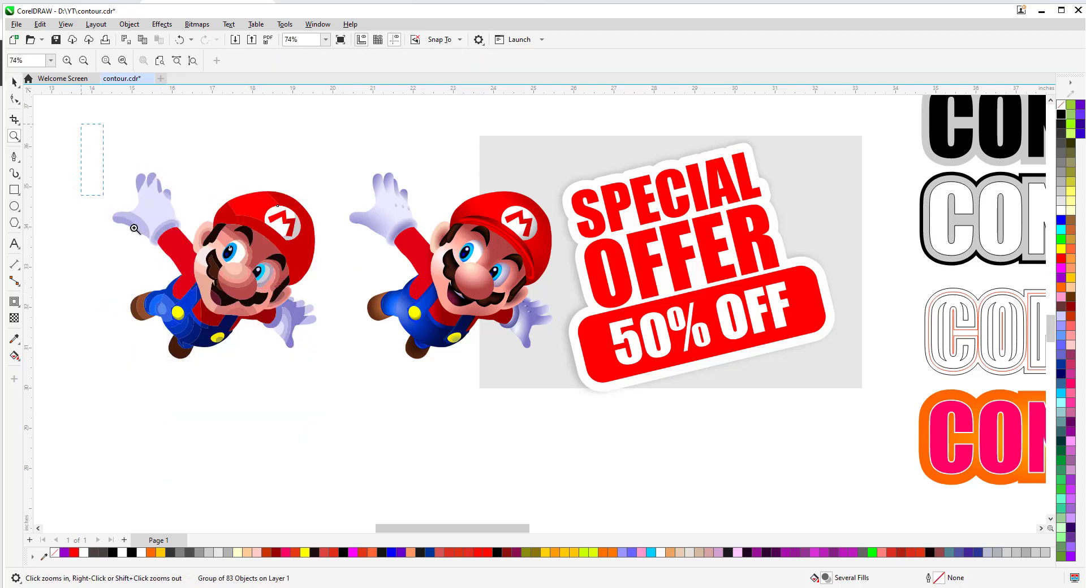
pyautogui.moveTo(135, 228); pyautogui.dragTo(655, 413)
pyautogui.press('space')
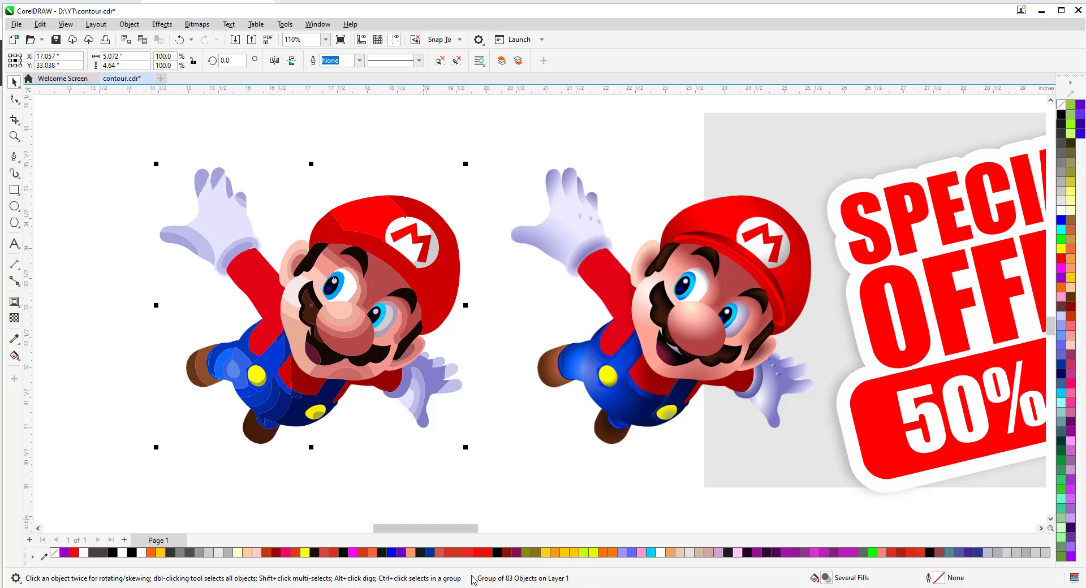
pyautogui.click(118, 200)
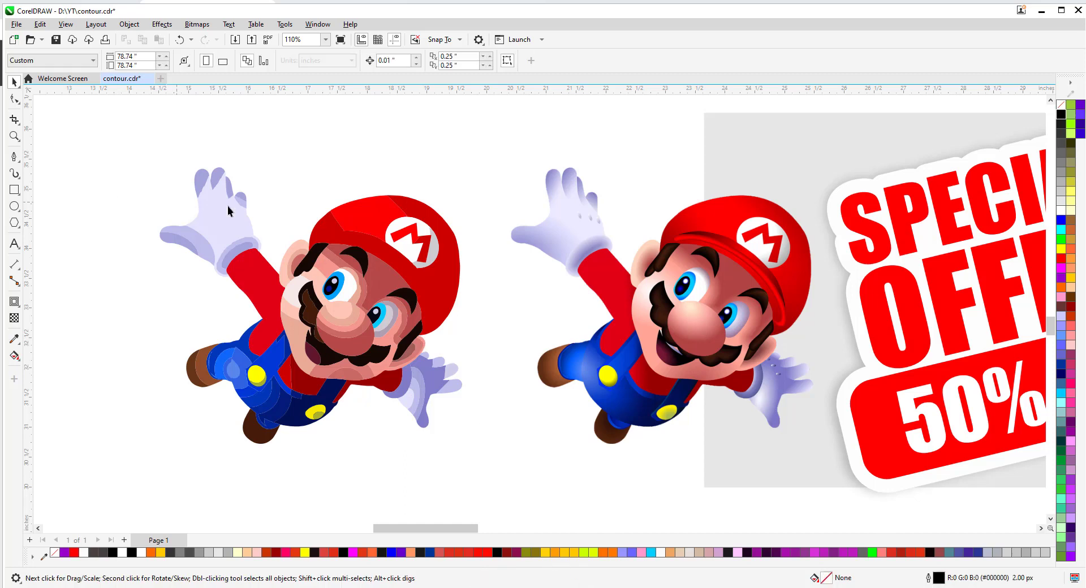
pyautogui.moveTo(376, 242); pyautogui.dragTo(352, 235)
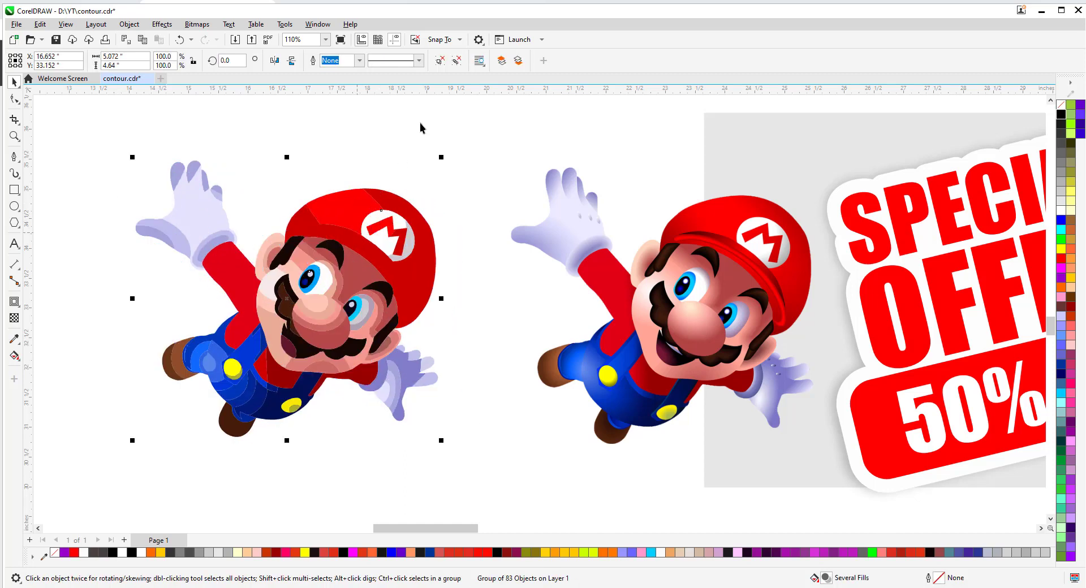
# - Ungroup the traced Mario completely and create a boundary around all of its shapes
pyautogui.click(456, 62)
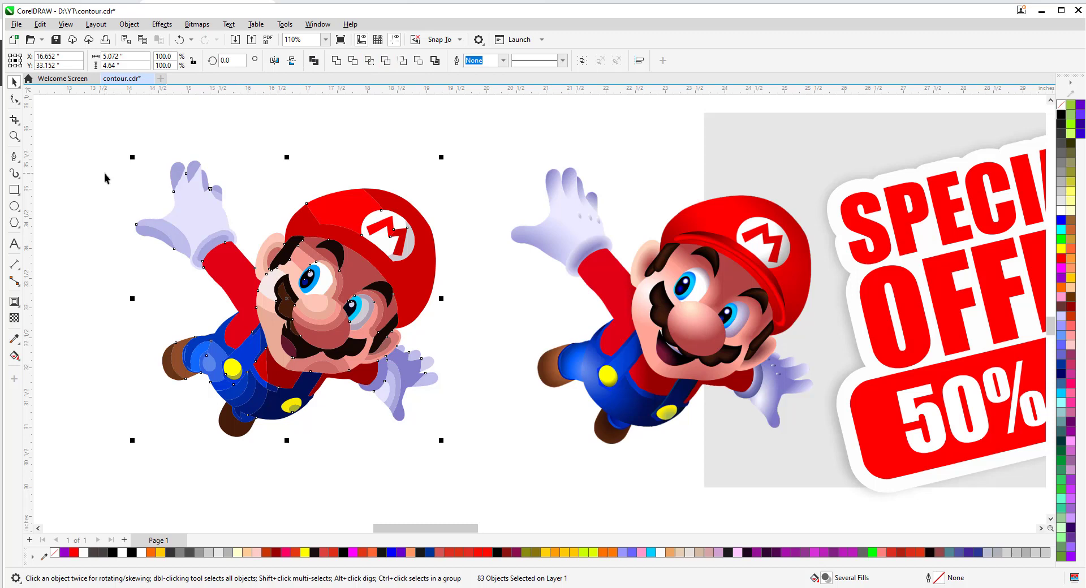
pyautogui.moveTo(97, 140); pyautogui.dragTo(479, 424)
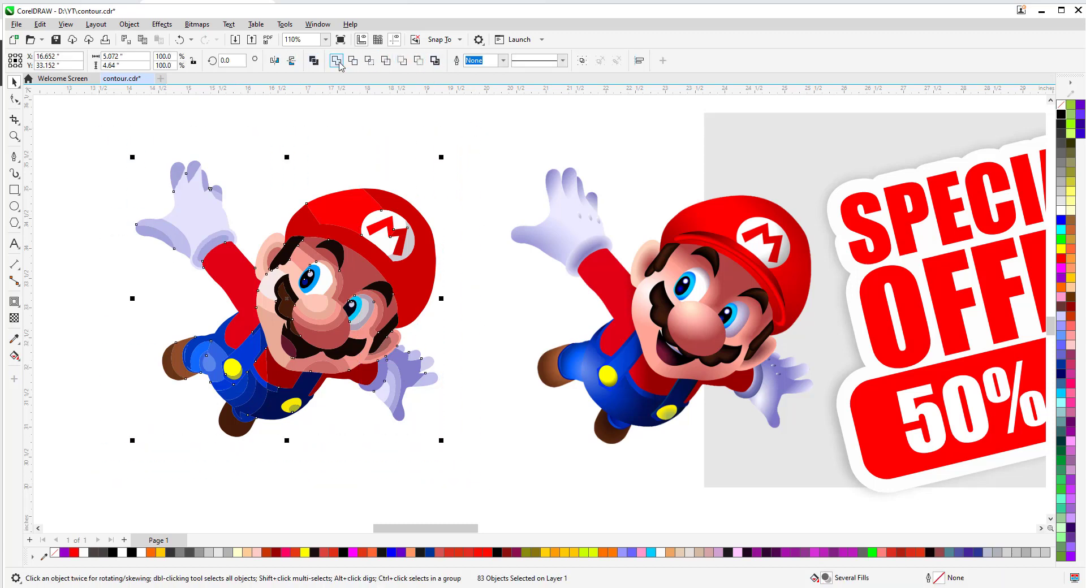
pyautogui.click(434, 60)
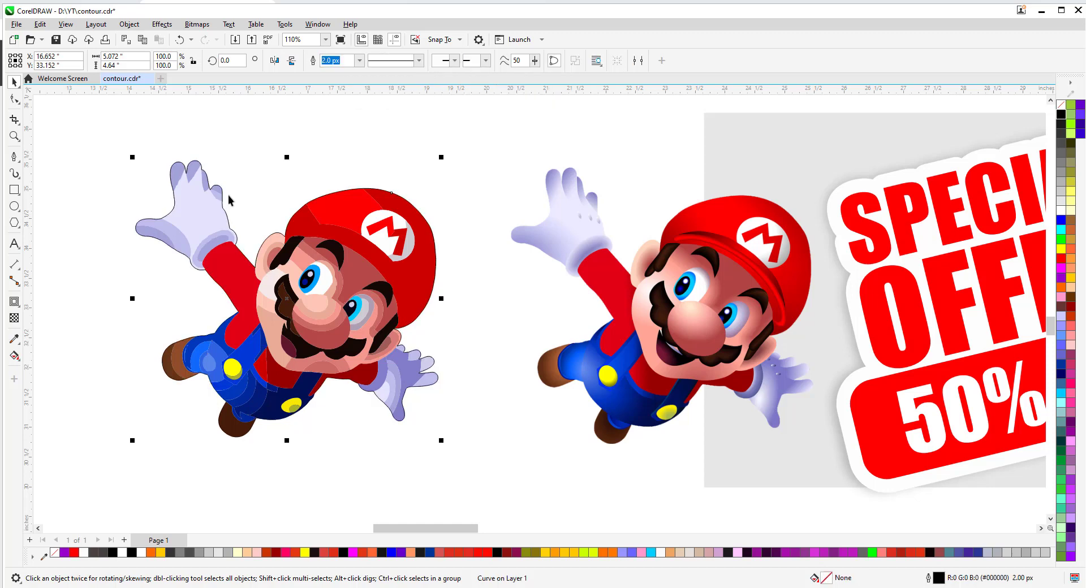
# - Move the boundary outline off the traced Mario towards the bitmap and delete all of the traced shapes
pyautogui.moveTo(216, 210); pyautogui.dragTo(424, 167)
pyautogui.press('space')
pyautogui.press('space')
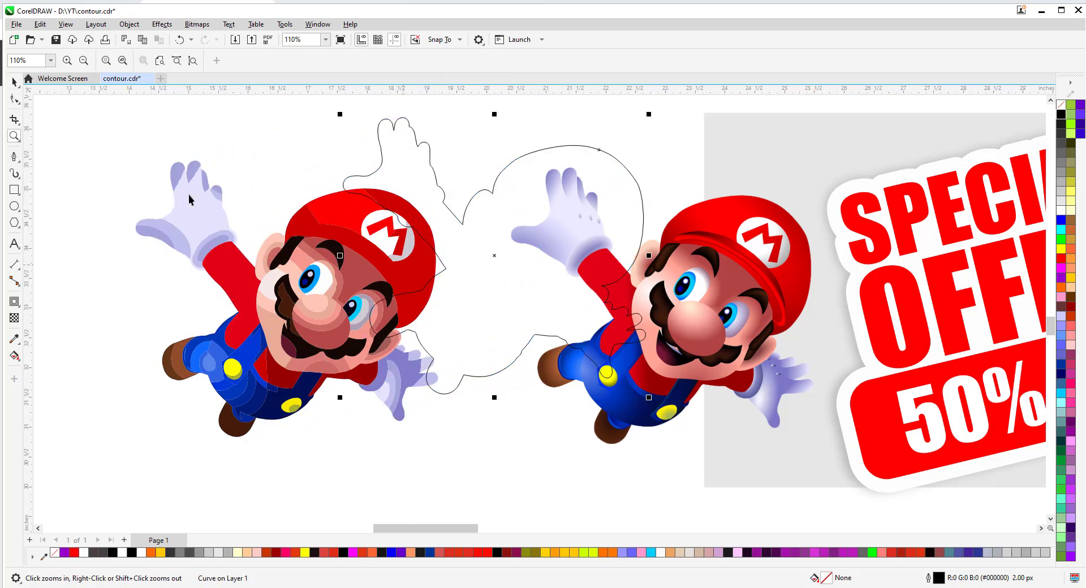
pyautogui.moveTo(466, 266); pyautogui.dragTo(597, 358)
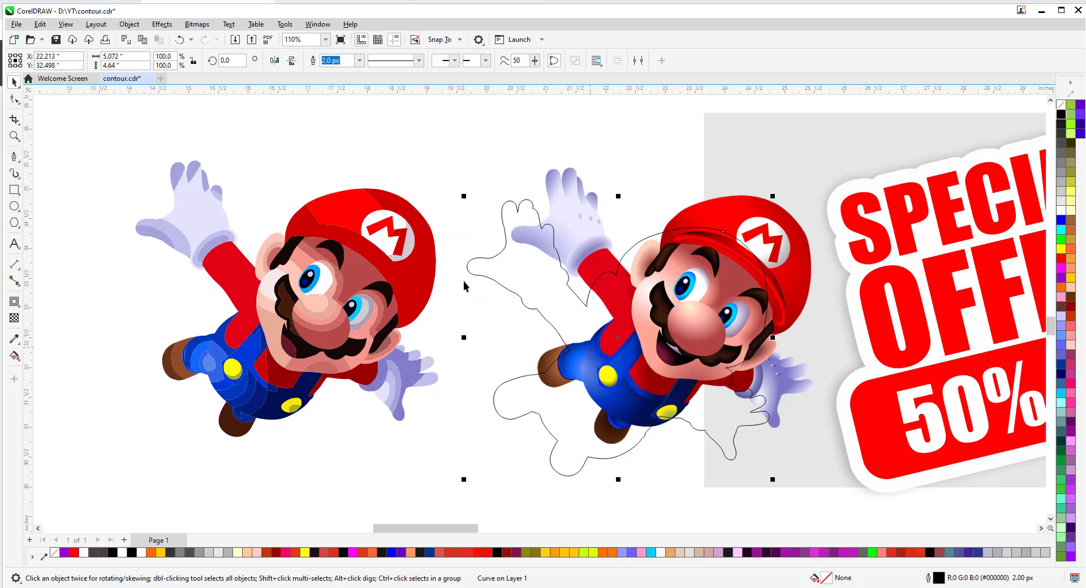
pyautogui.moveTo(82, 128); pyautogui.dragTo(452, 457)
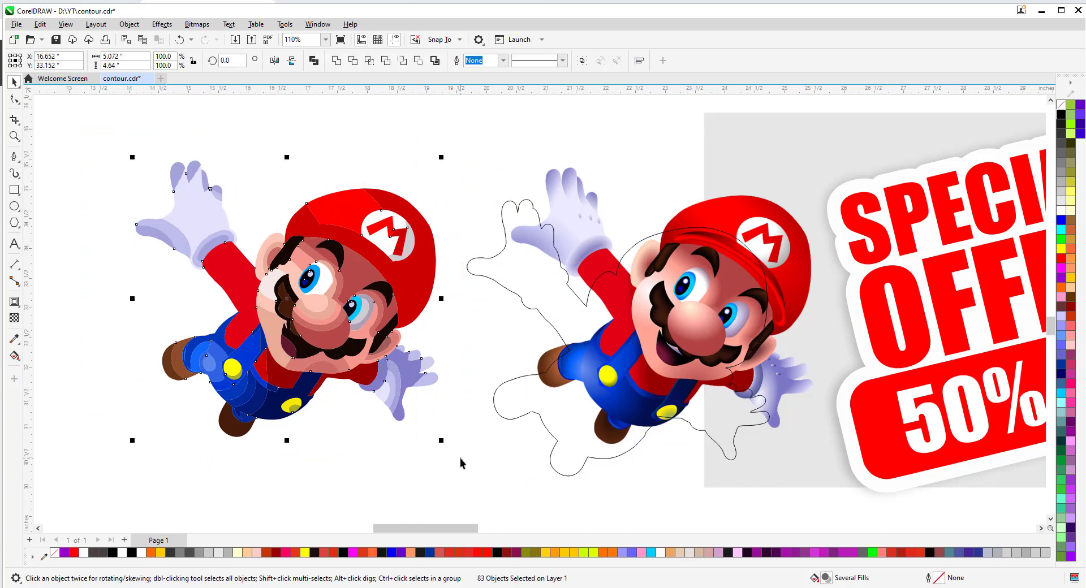
pyautogui.press('Delete')
# - Move the Mario bitmap and the boundary outline into the space of the deleted tracing so they overlap
pyautogui.moveTo(755, 300); pyautogui.dragTo(427, 259)
pyautogui.moveTo(681, 320); pyautogui.dragTo(447, 344)
pyautogui.click(187, 346)
# - Align the boundary outline with the edge of the Mario bitmap at the cap and check the fit around the figure
pyautogui.press('z')
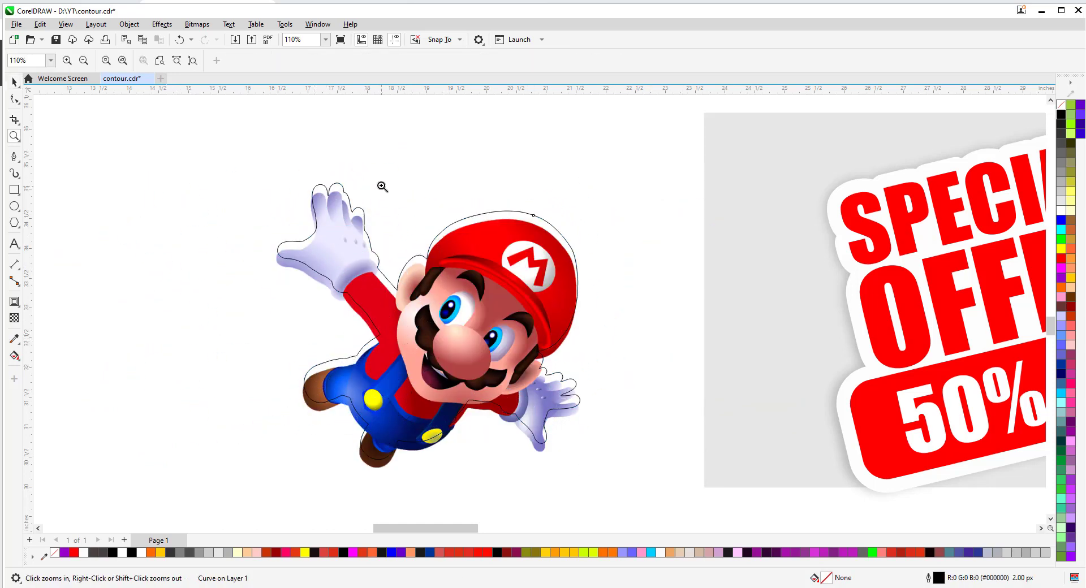
pyautogui.moveTo(382, 187); pyautogui.dragTo(607, 296)
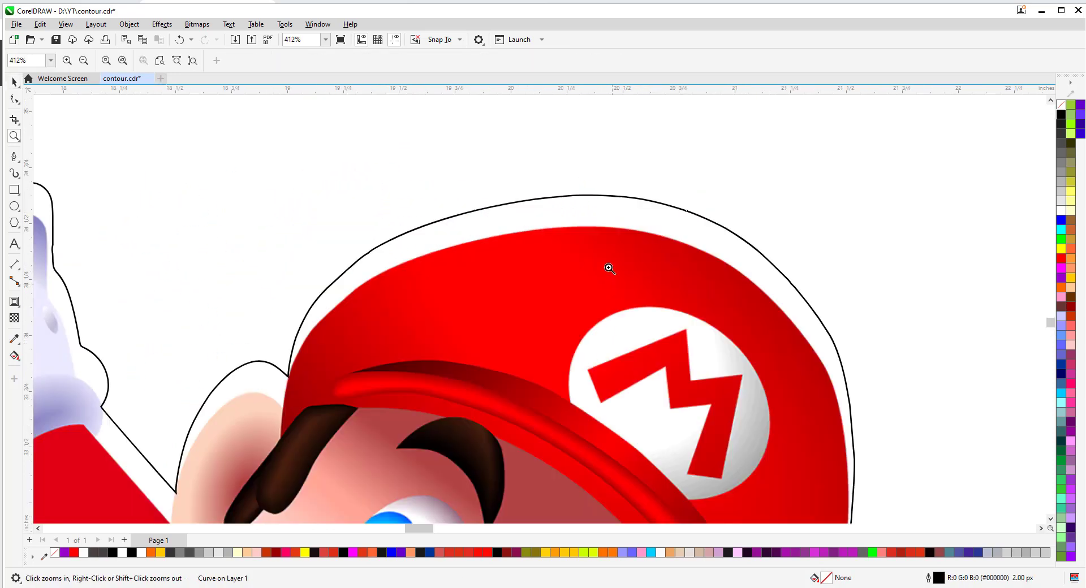
pyautogui.press('space')
pyautogui.click(486, 238)
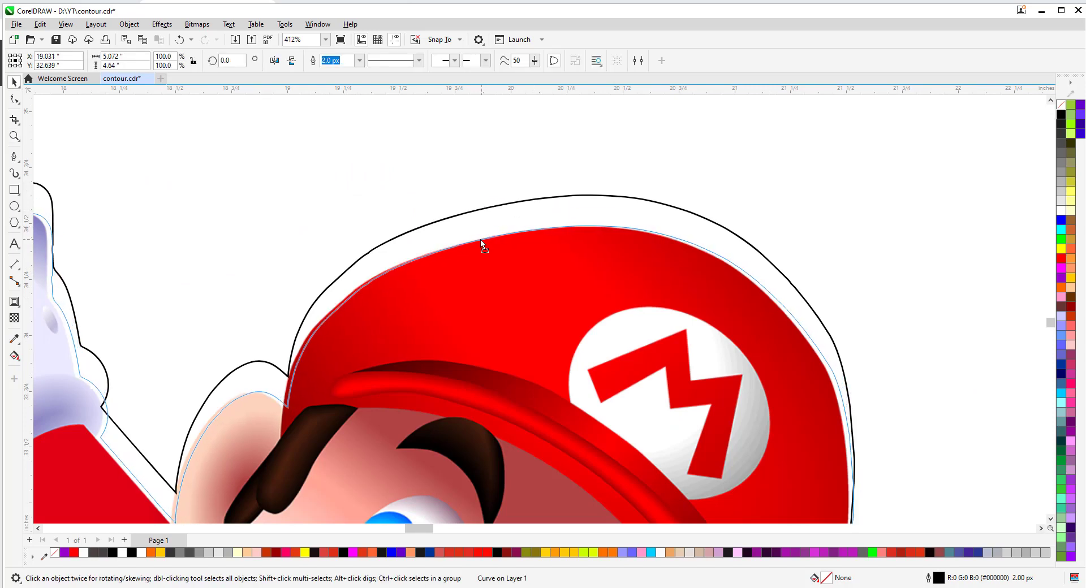
pyautogui.moveTo(476, 240); pyautogui.dragTo(477, 240)
pyautogui.press('z')
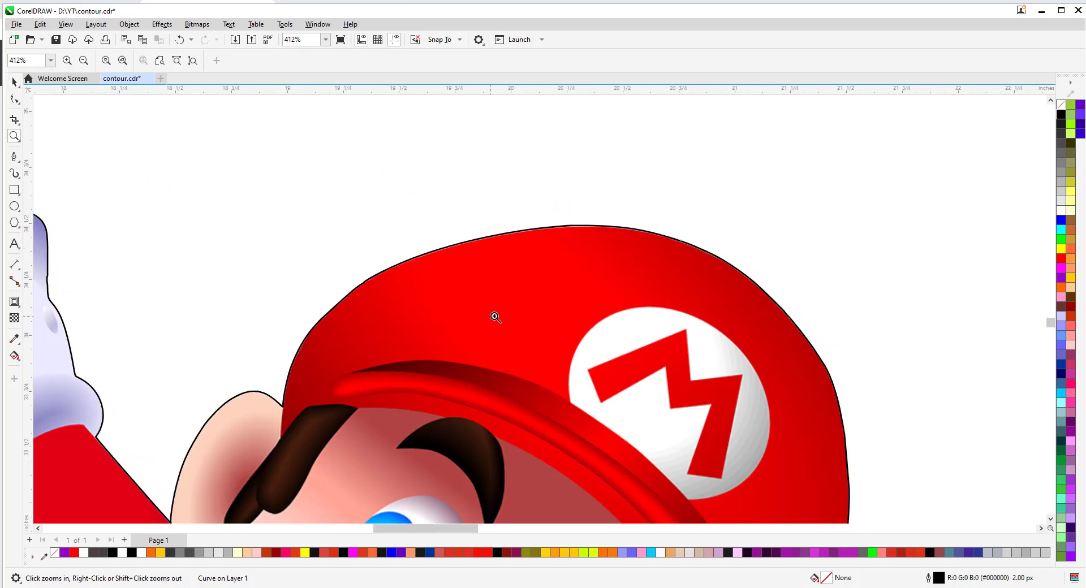
pyautogui.rightClick(515, 308)
pyautogui.keyDown('shift'); pyautogui.click(525, 303); pyautogui.keyUp('shift')
pyautogui.moveTo(309, 272); pyautogui.dragTo(403, 372)
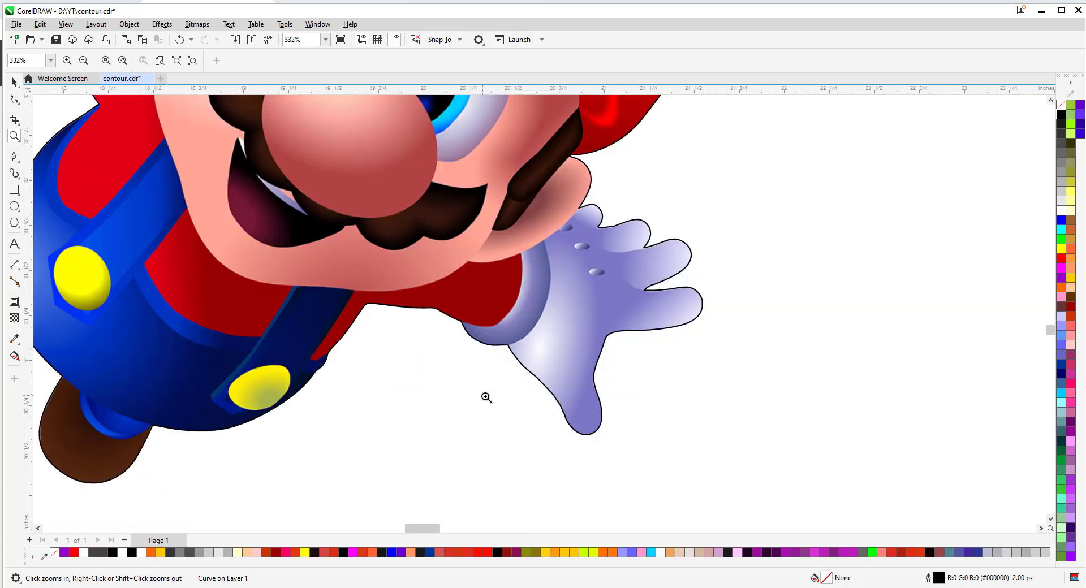
pyautogui.keyDown('shift'); pyautogui.click(486, 397); pyautogui.keyUp('shift')
pyautogui.moveTo(144, 151); pyautogui.dragTo(478, 429)
# - Move the boundary outline sideways off the Mario bitmap and undo the move
pyautogui.press('space')
pyautogui.click(232, 306)
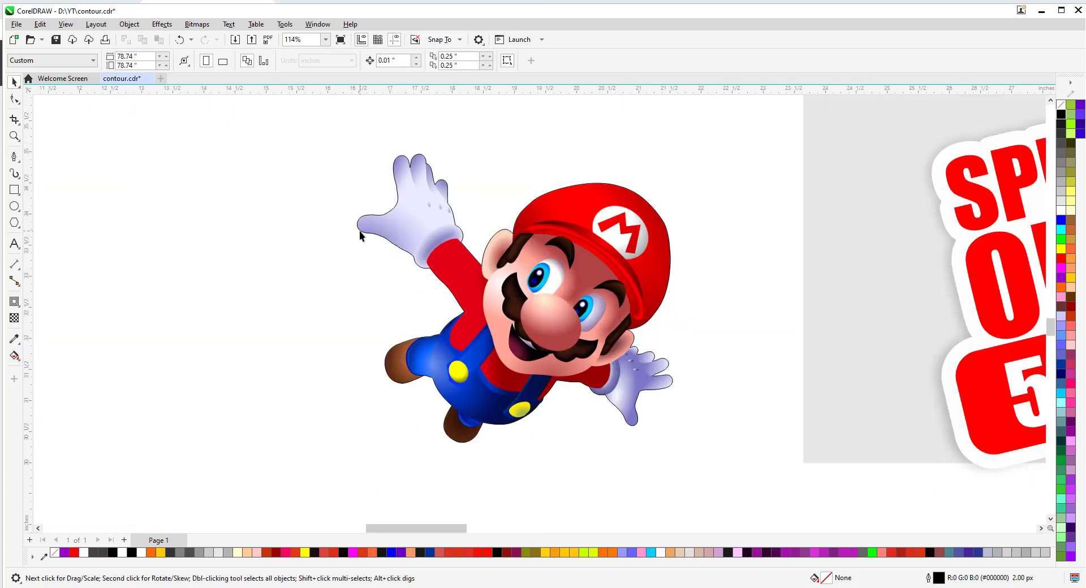
pyautogui.click(359, 231)
pyautogui.moveTo(363, 233); pyautogui.dragTo(113, 251)
pyautogui.hotkey('ctrl', 'z')
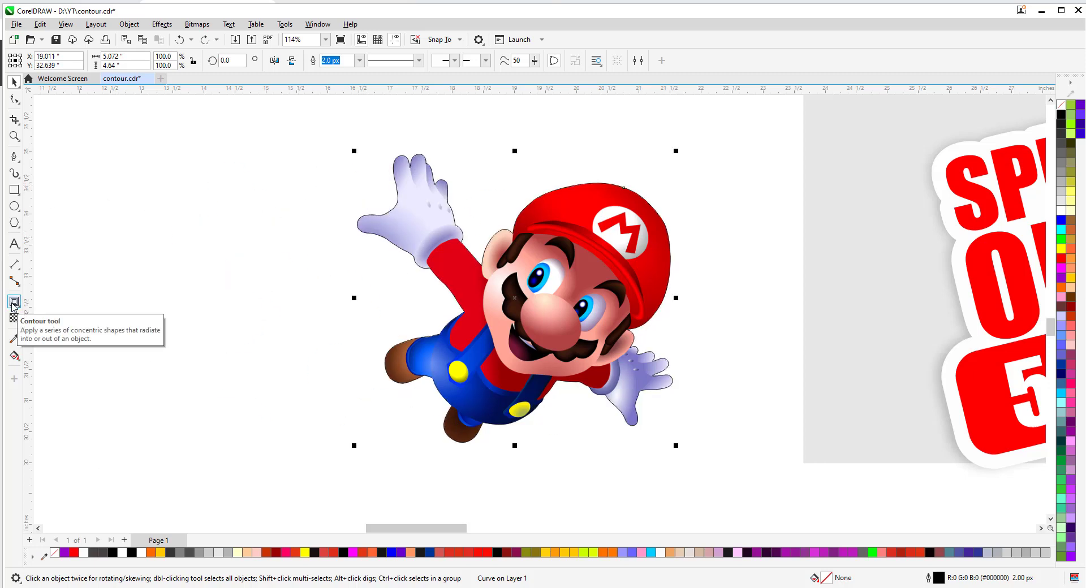
# - Apply a one-step outside contour with an offset of about 0.224" to the Mario boundary outline
pyautogui.click(13, 305)
pyautogui.moveTo(396, 387); pyautogui.dragTo(343, 414)
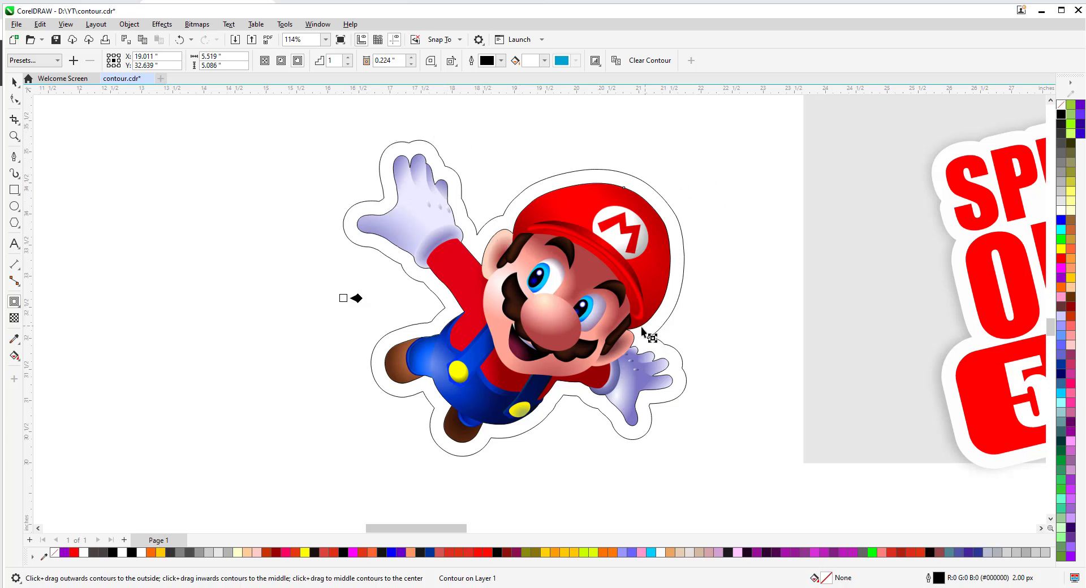
pyautogui.click(14, 82)
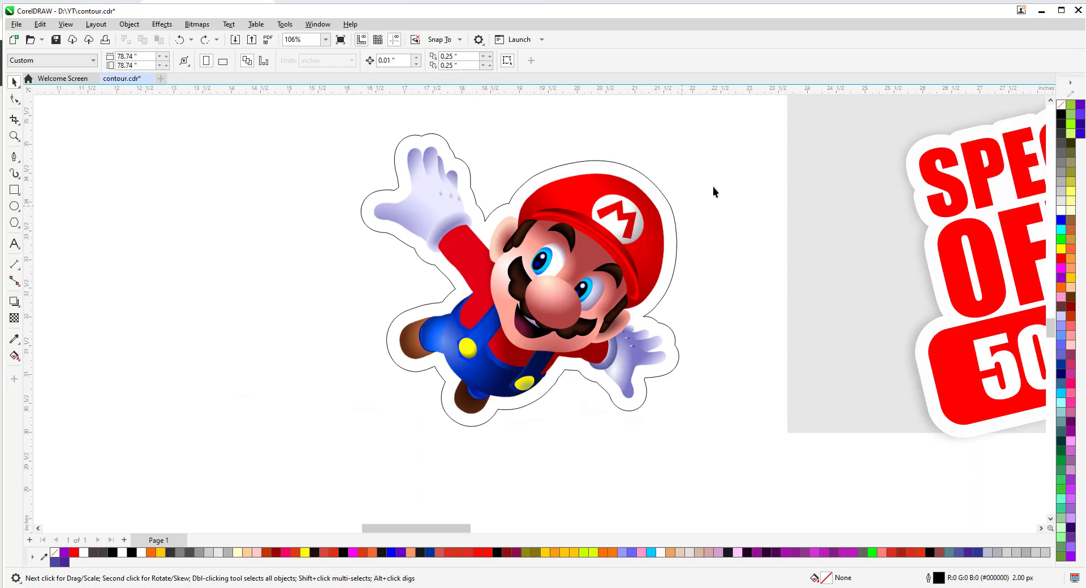
pyautogui.press('z')
pyautogui.rightClick(487, 232)
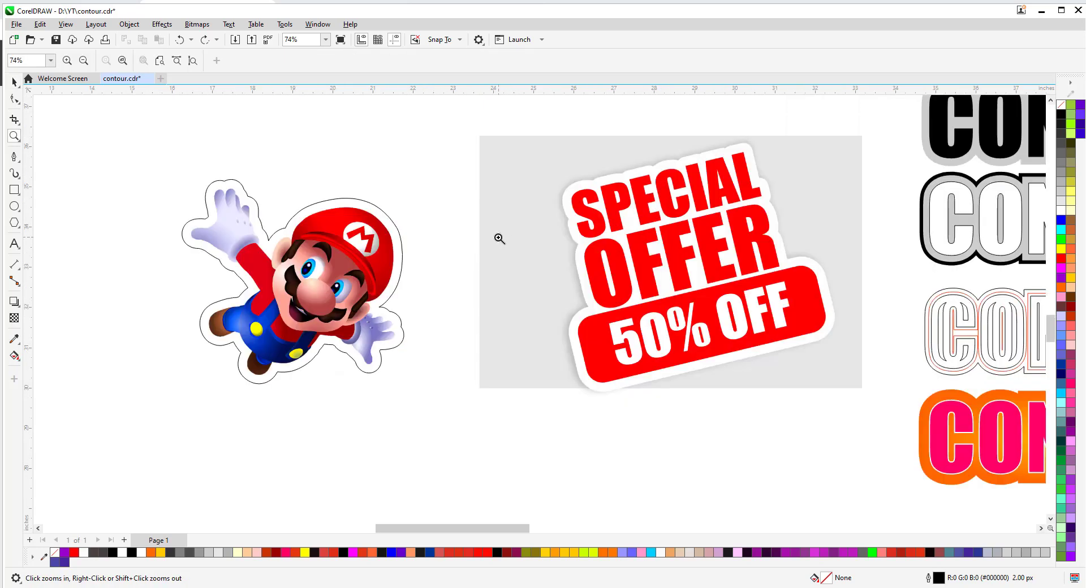
pyautogui.rightClick(515, 232)
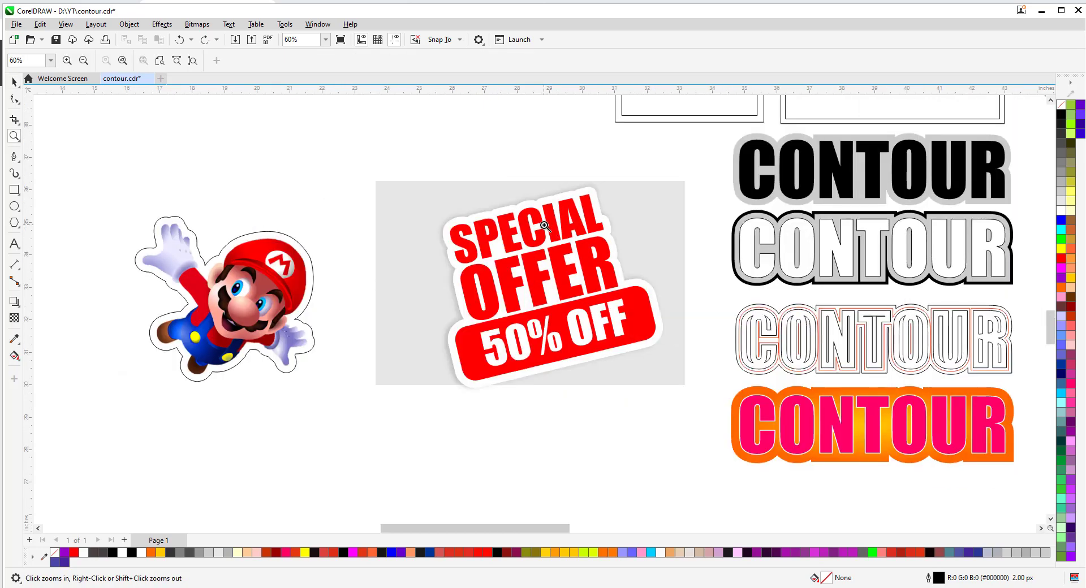